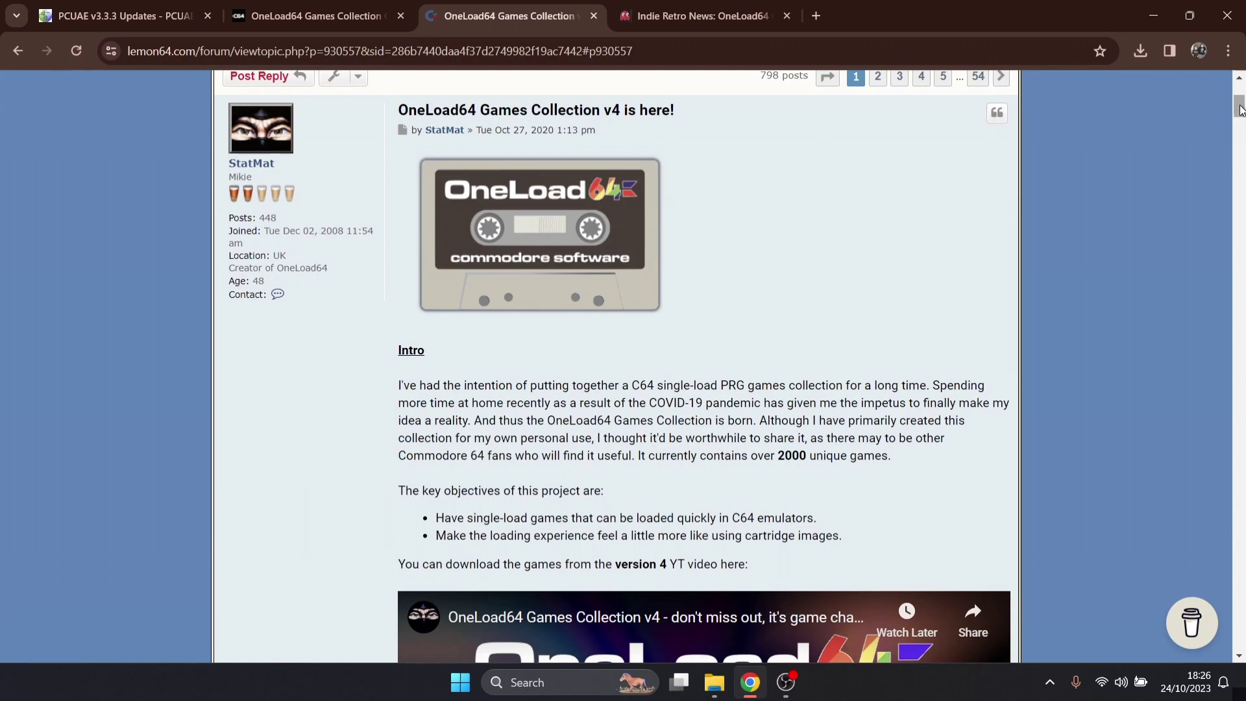
- Scroll the OneLoad64 forum post down to The Included Games list, then switch to the Indie Retro News article
left_click_drag(1240, 110, 1240, 177)
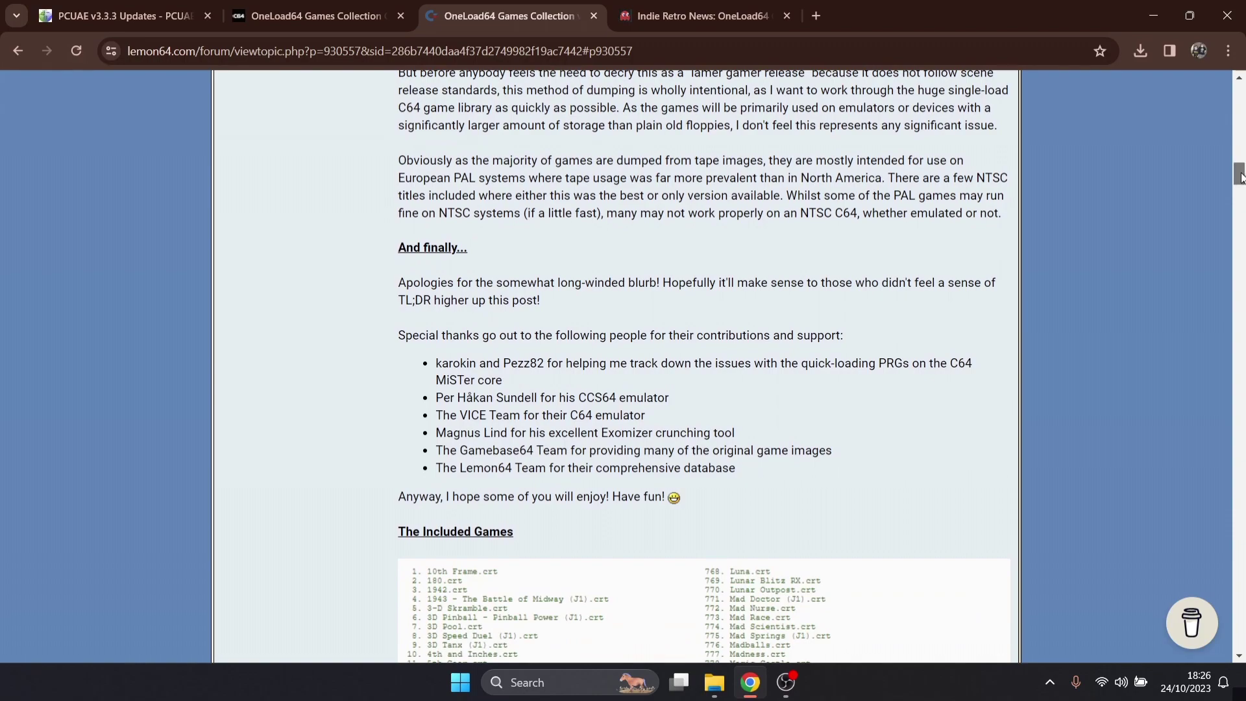
left_click_drag(1240, 176, 1241, 192)
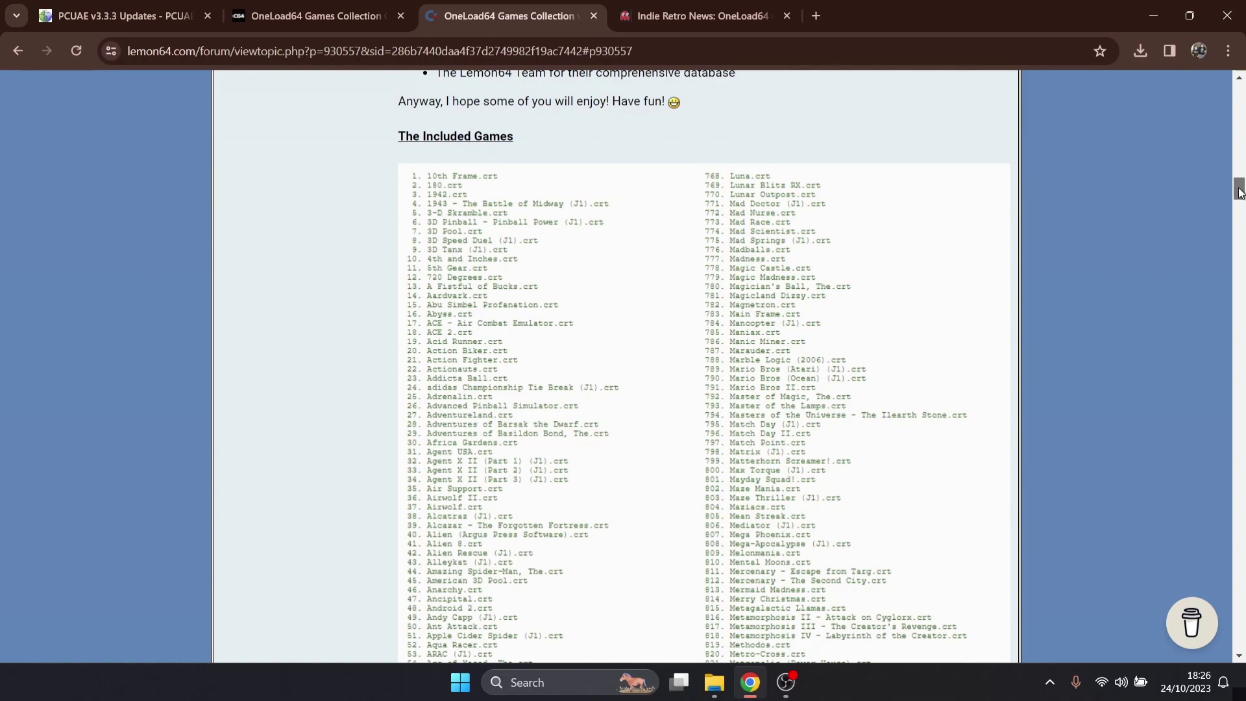
left_click_drag(1240, 191, 1221, 109)
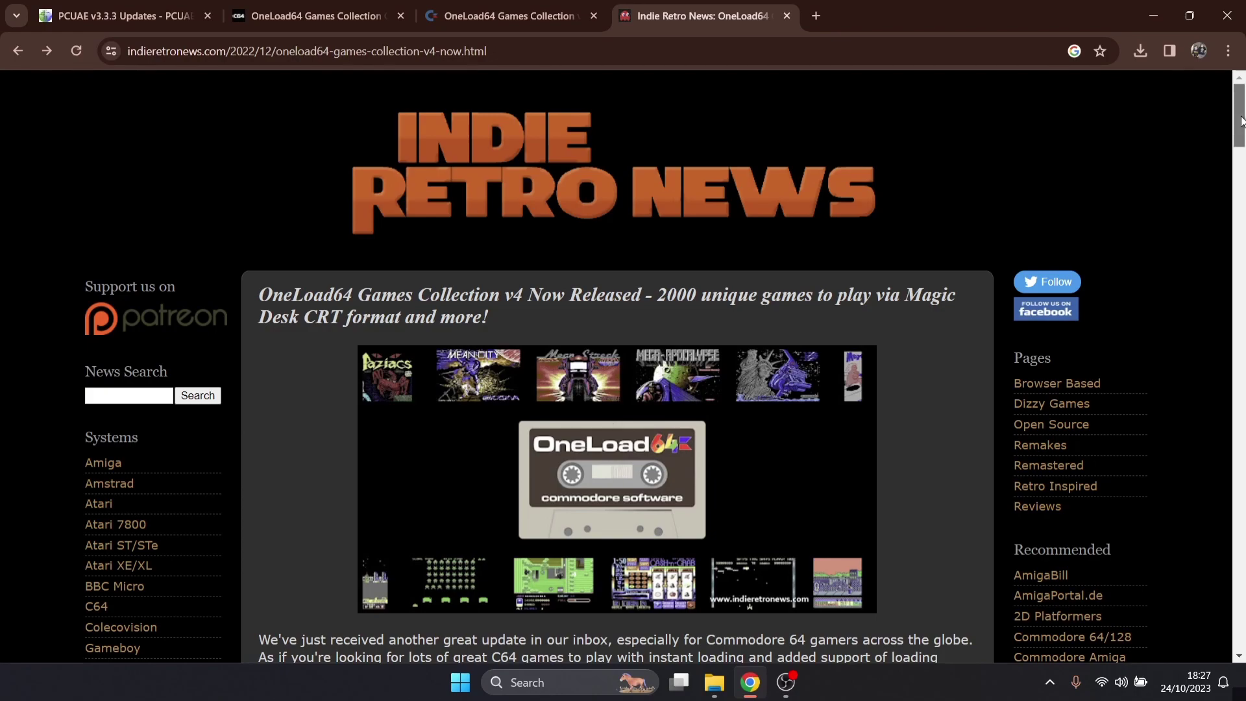
- Scroll the article down to the Links: Download line and follow the collection's download link
left_click_drag(1241, 122, 1240, 124)
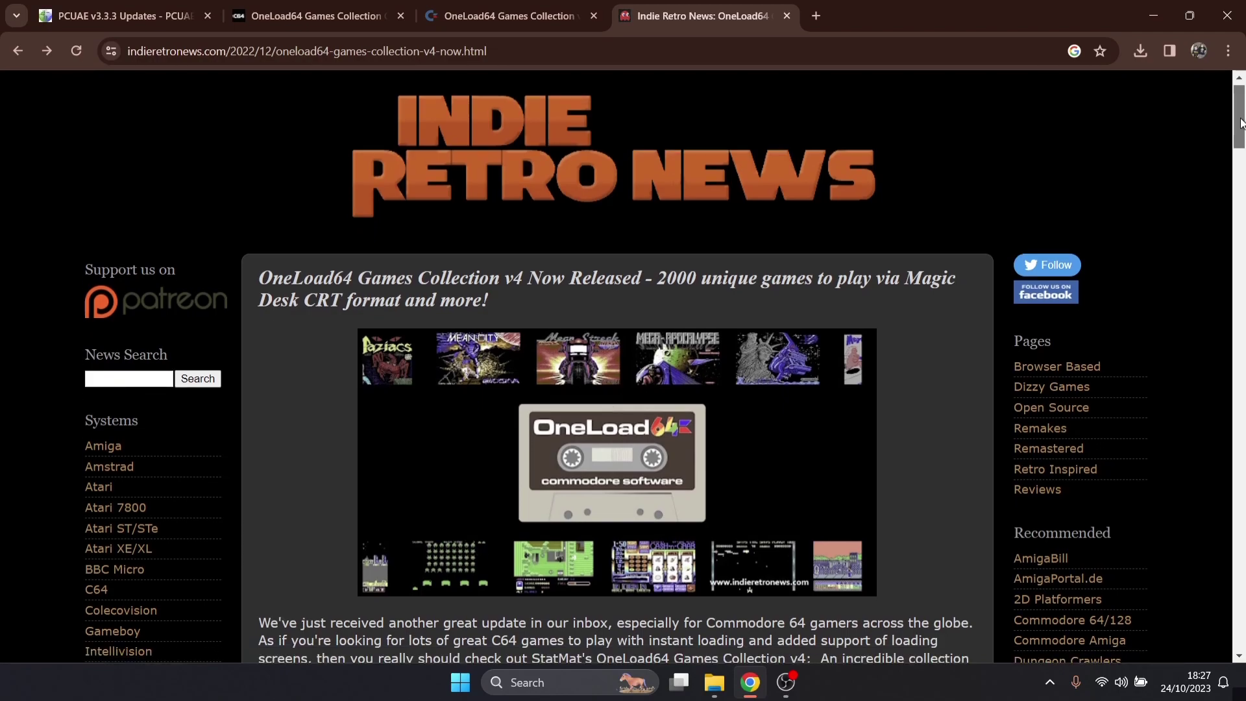
left_click_drag(1241, 122, 1240, 151)
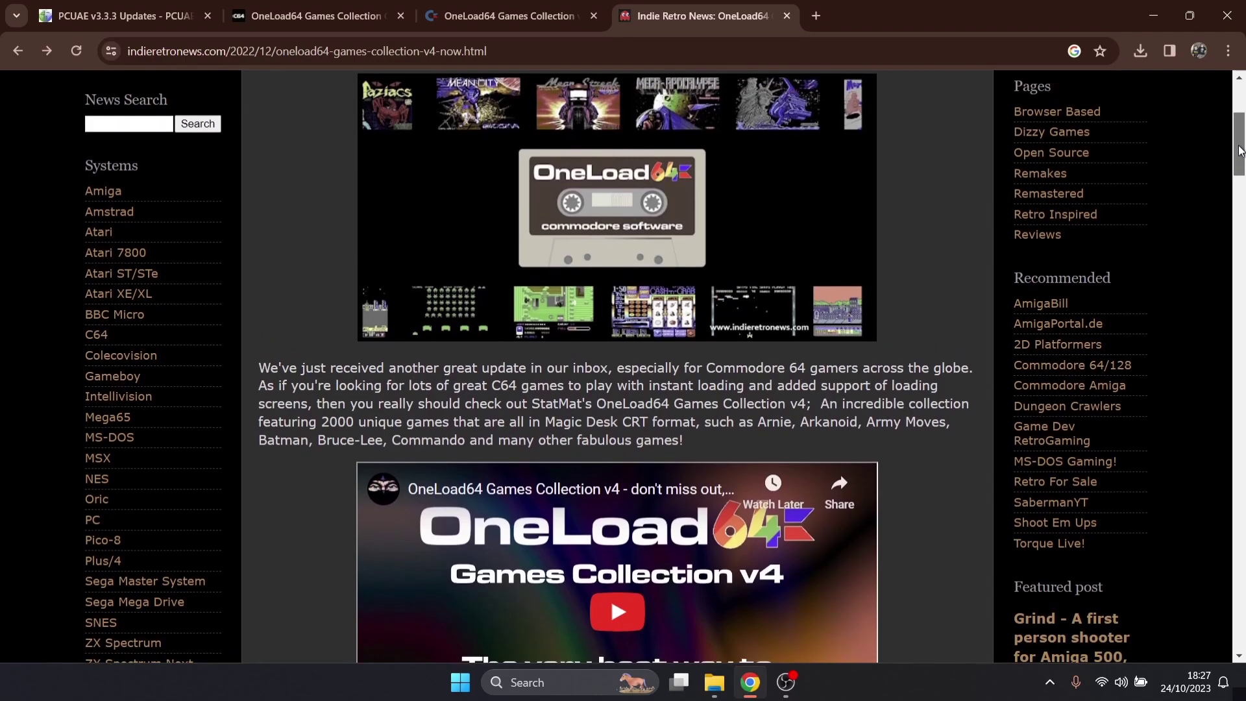
left_click_drag(1239, 152, 1240, 299)
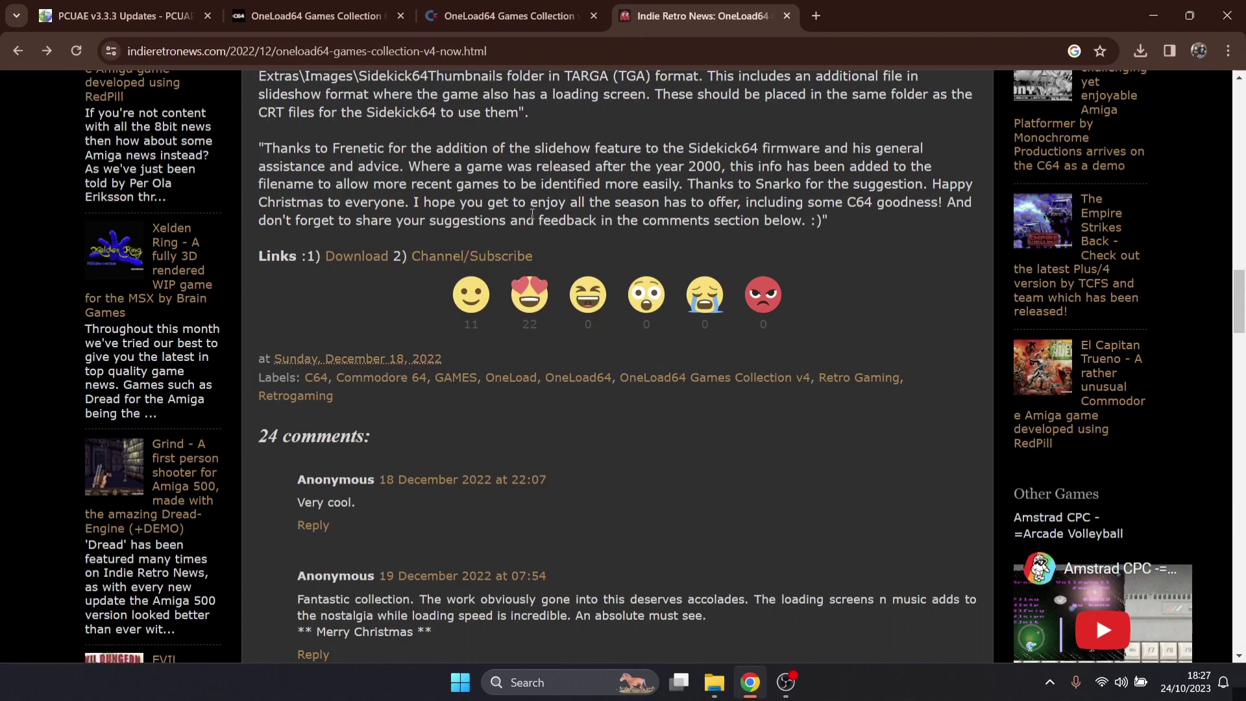
left_click(363, 257)
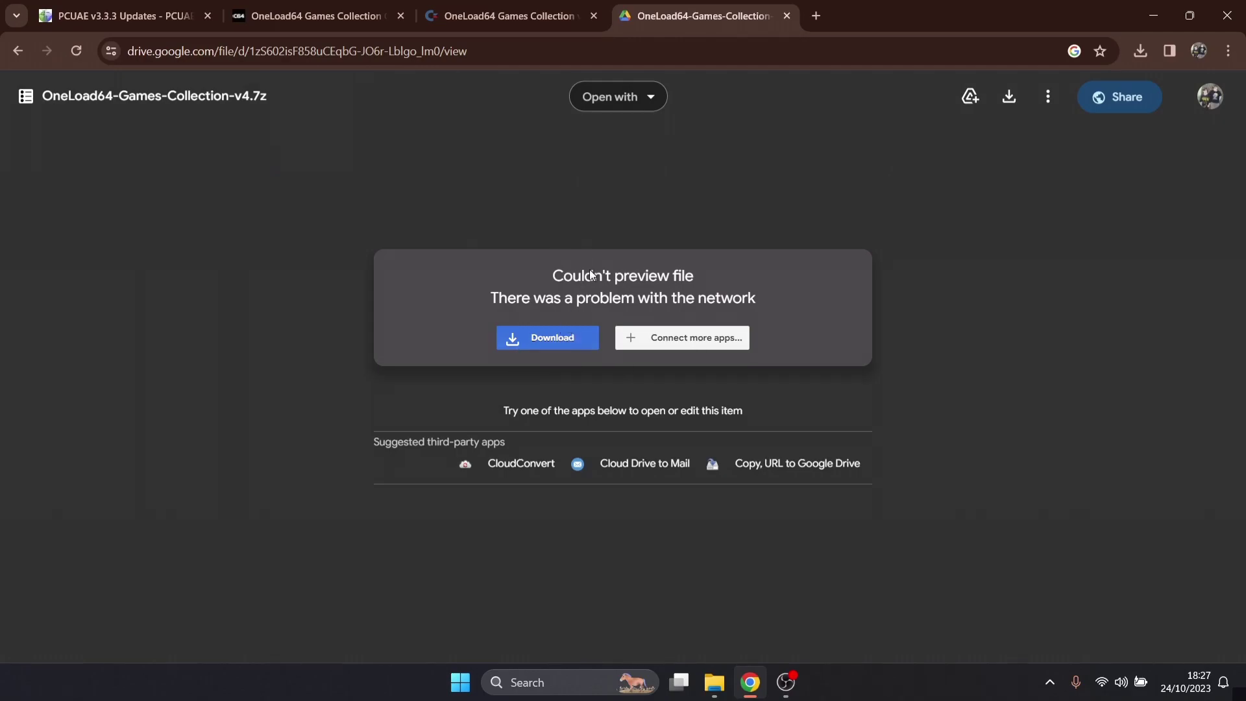
- Download OneLoad64-Games-Collection-v4.7z from Google Drive, accepting the virus-scan warning
left_click(562, 339)
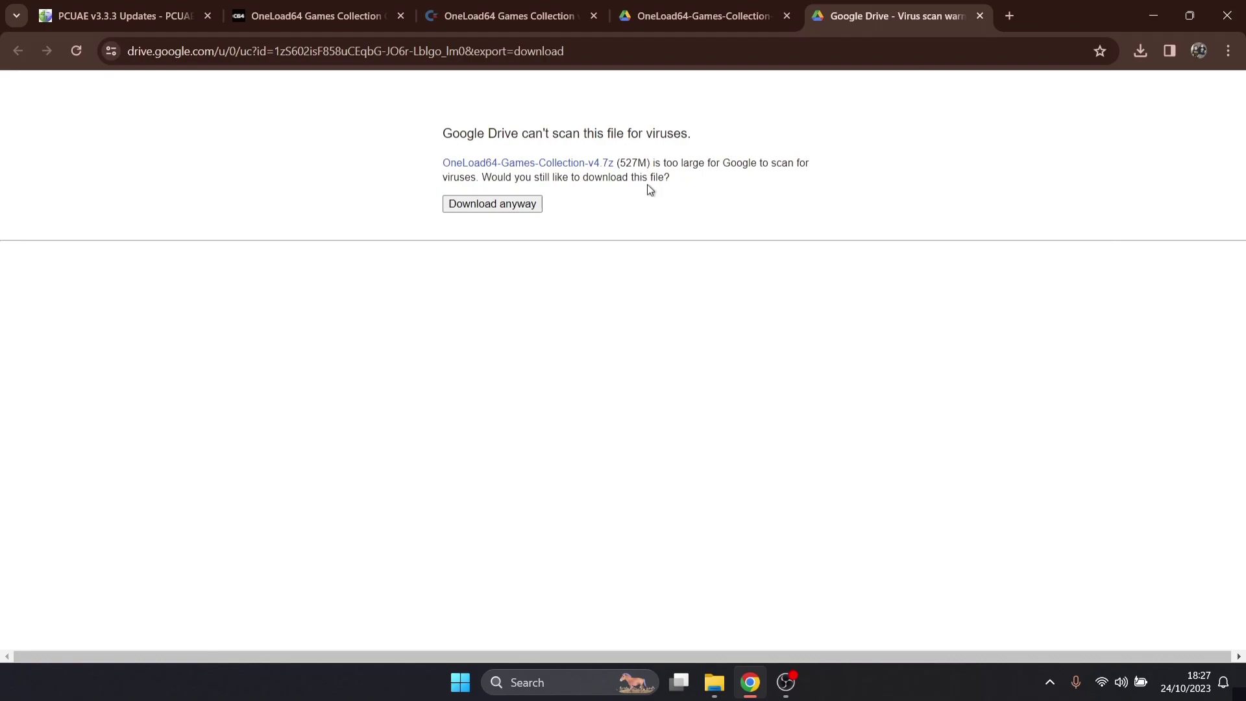
left_click(506, 203)
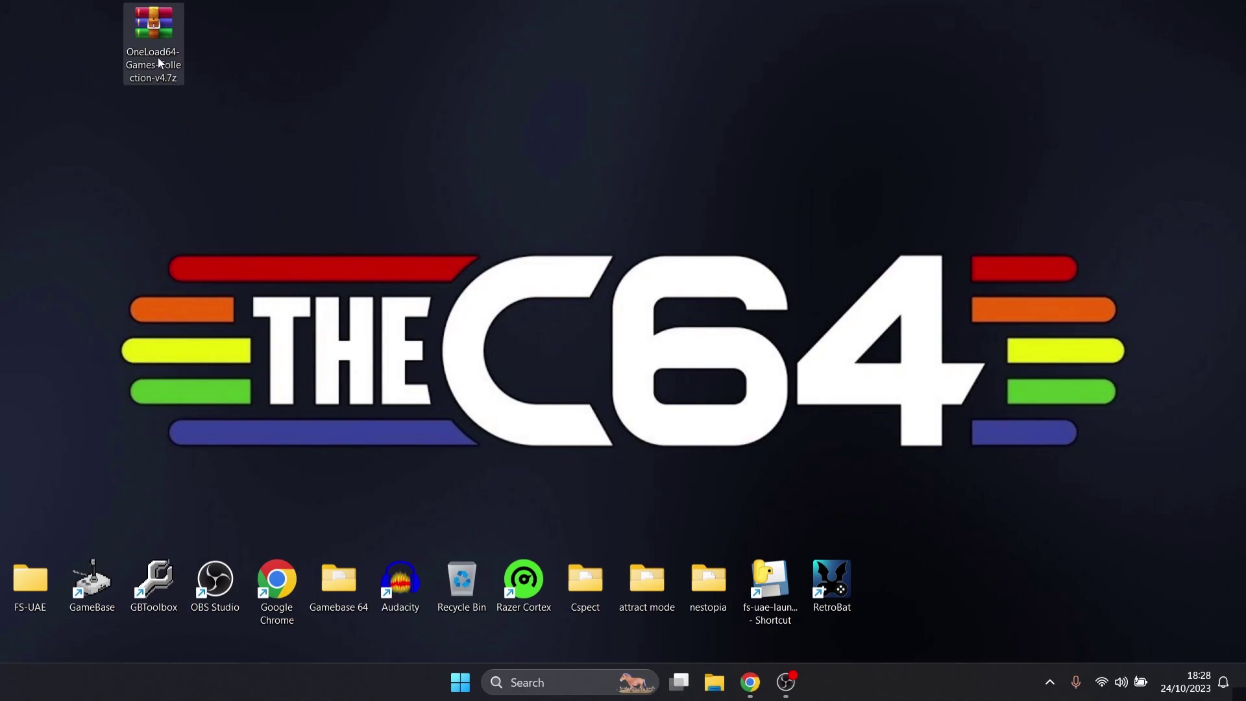
- Create a desktop folder named games and move the OneLoad64 archive into it
right_click(299, 84)
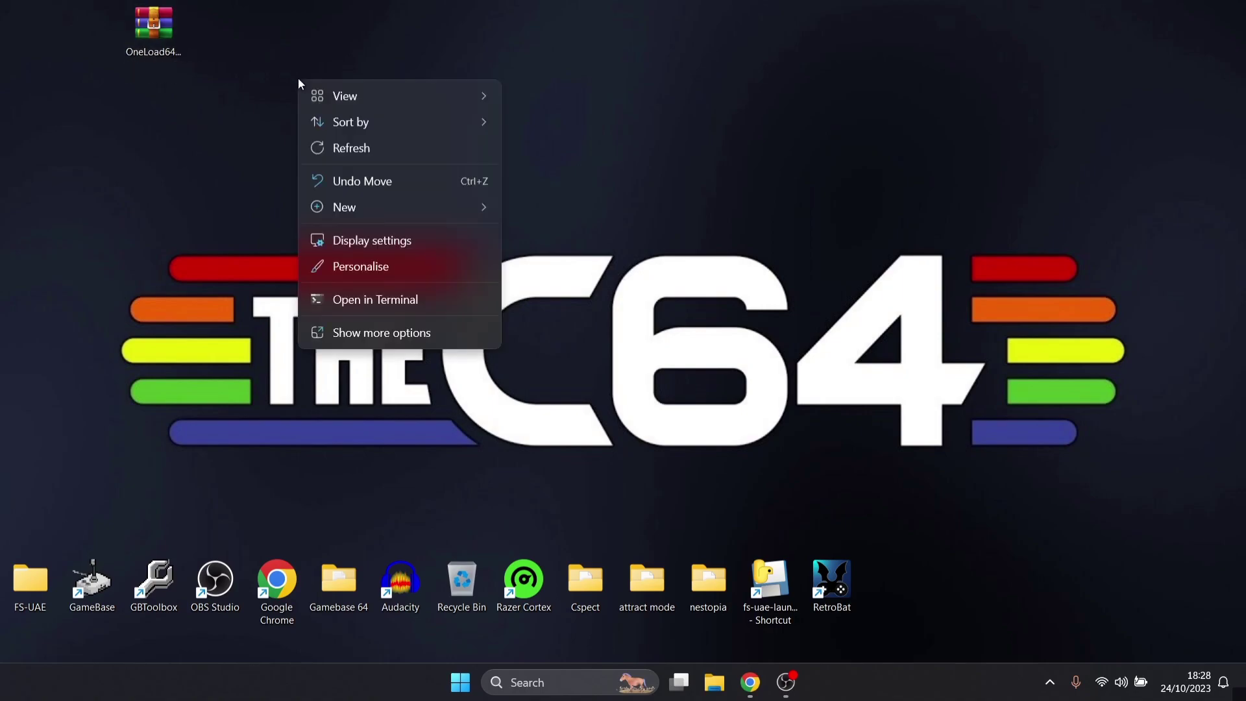
mouse_move(481, 208)
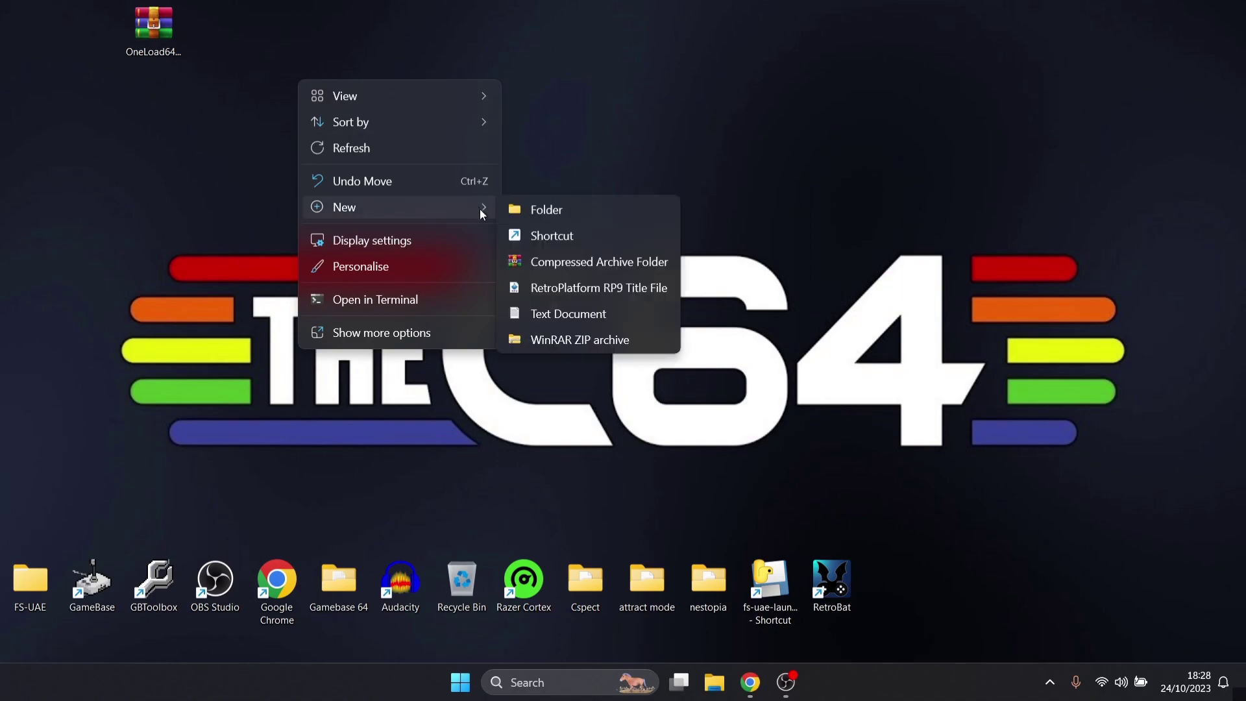
left_click(584, 210)
type("games")
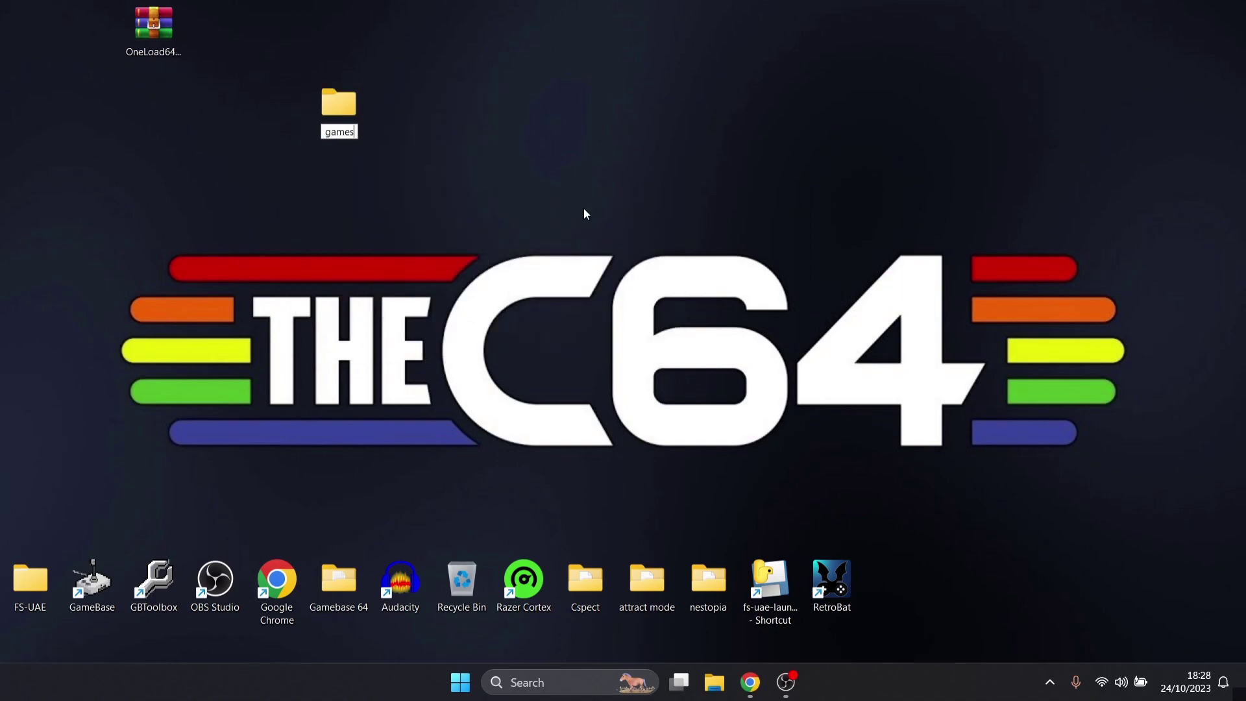
key("Return")
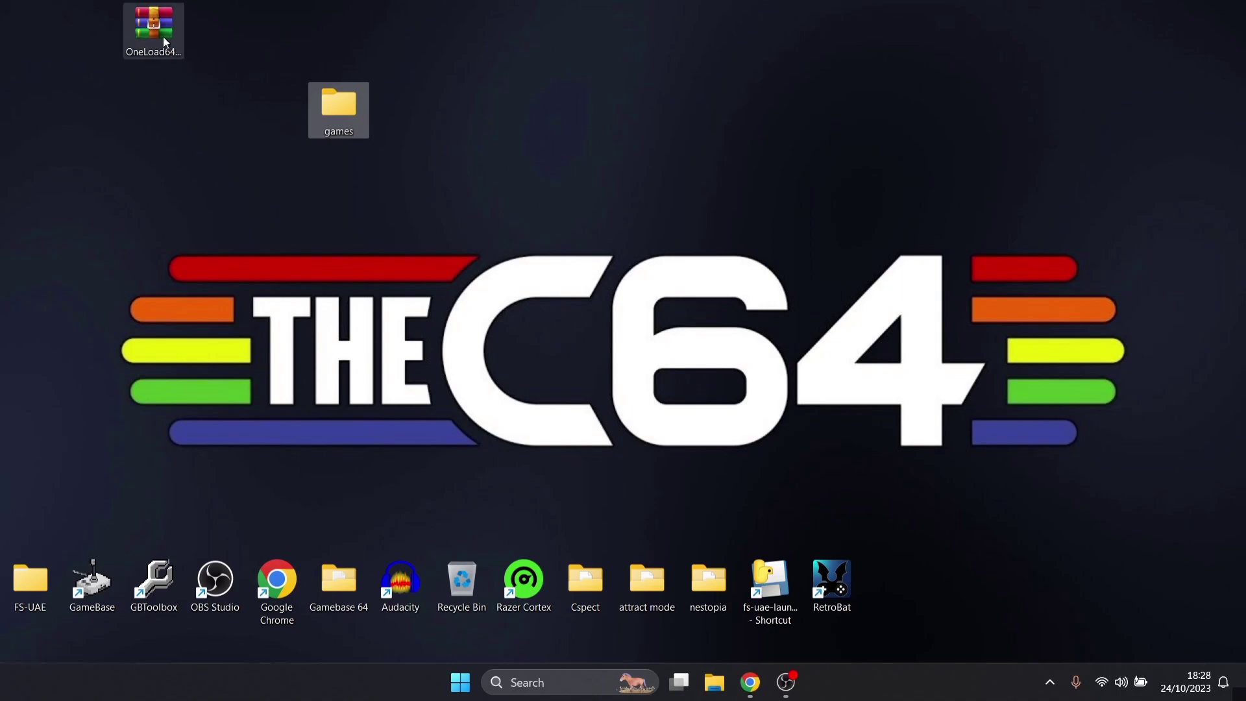
left_click_drag(153, 26, 340, 103)
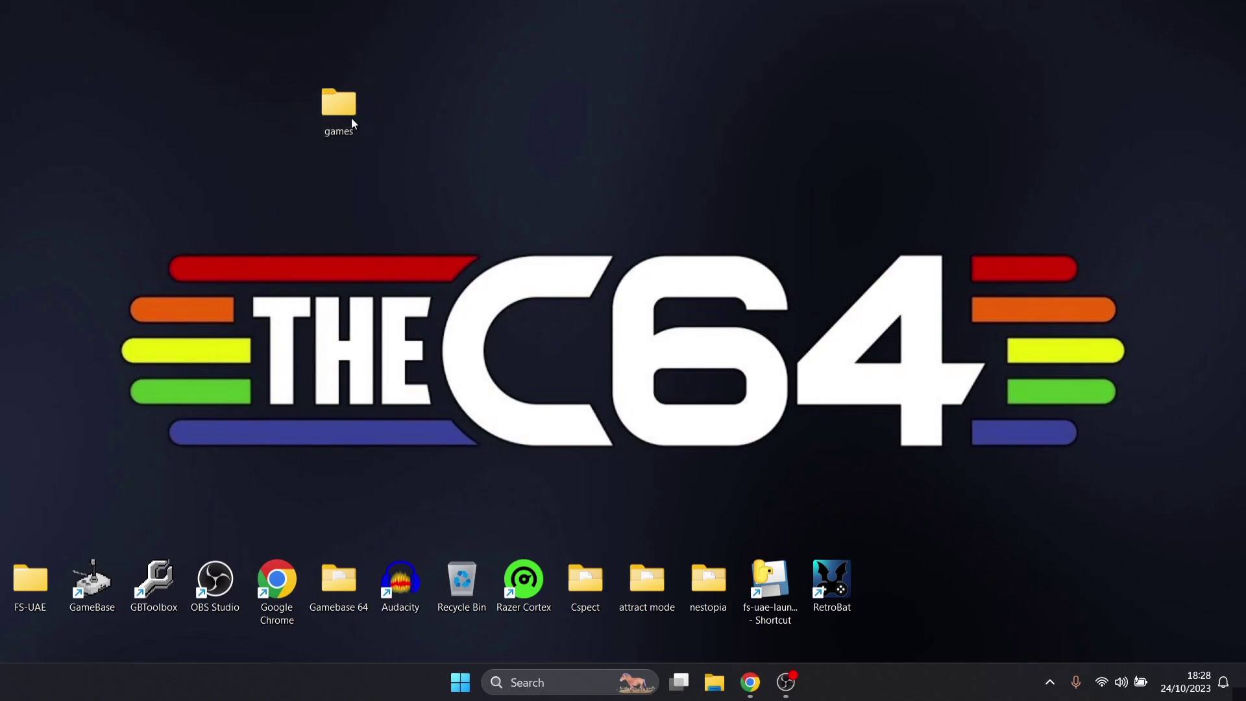
- Open the games folder full-screen and extract the archive there with WinRAR Extract Here
double_click(338, 103)
double_click(793, 55)
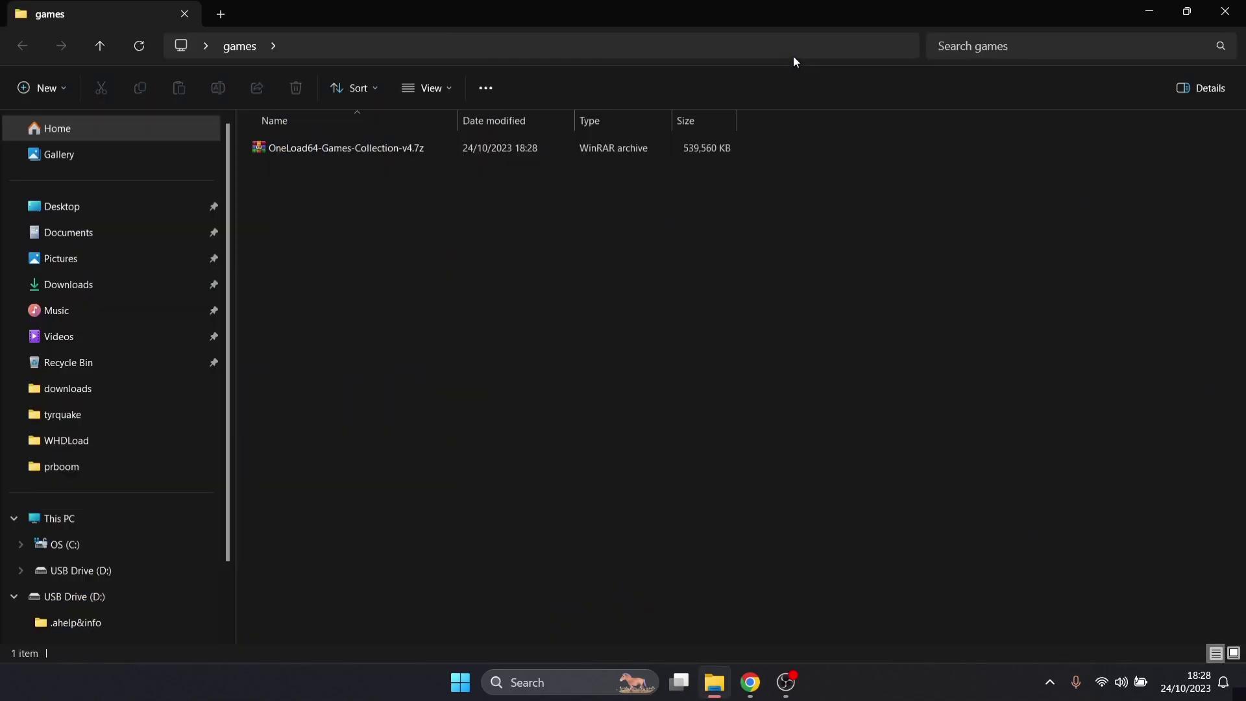
right_click(312, 151)
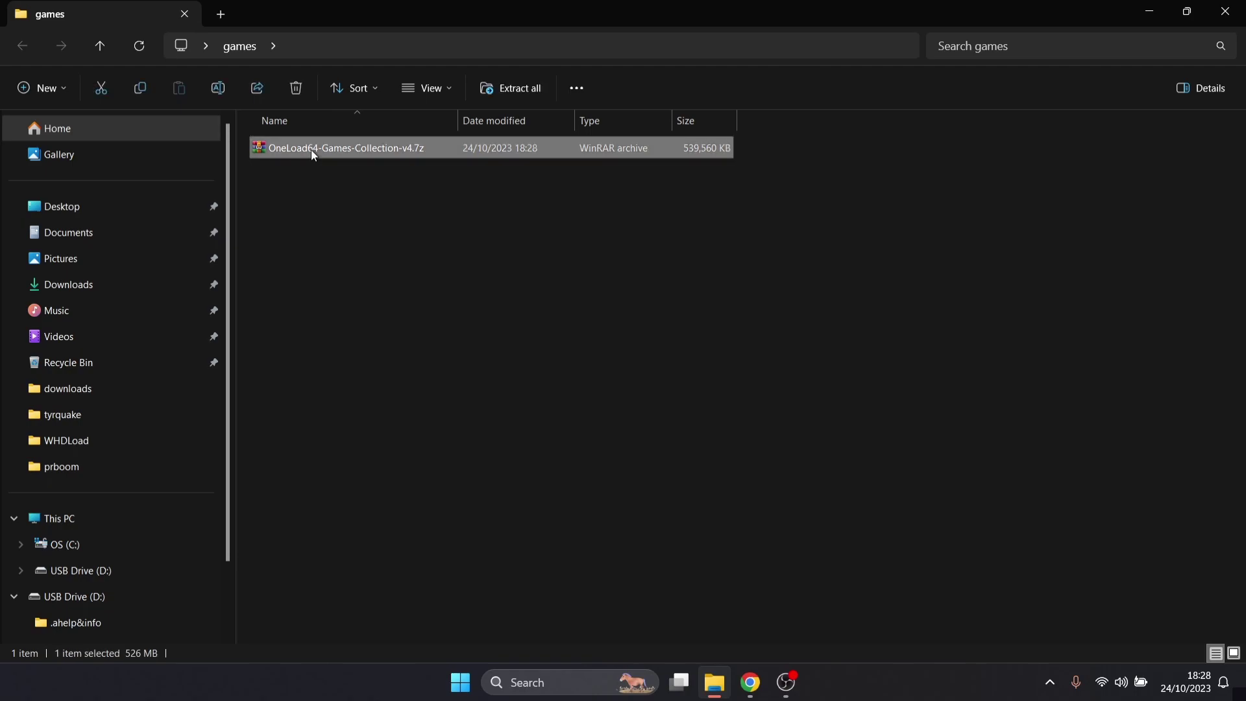
mouse_move(460, 420)
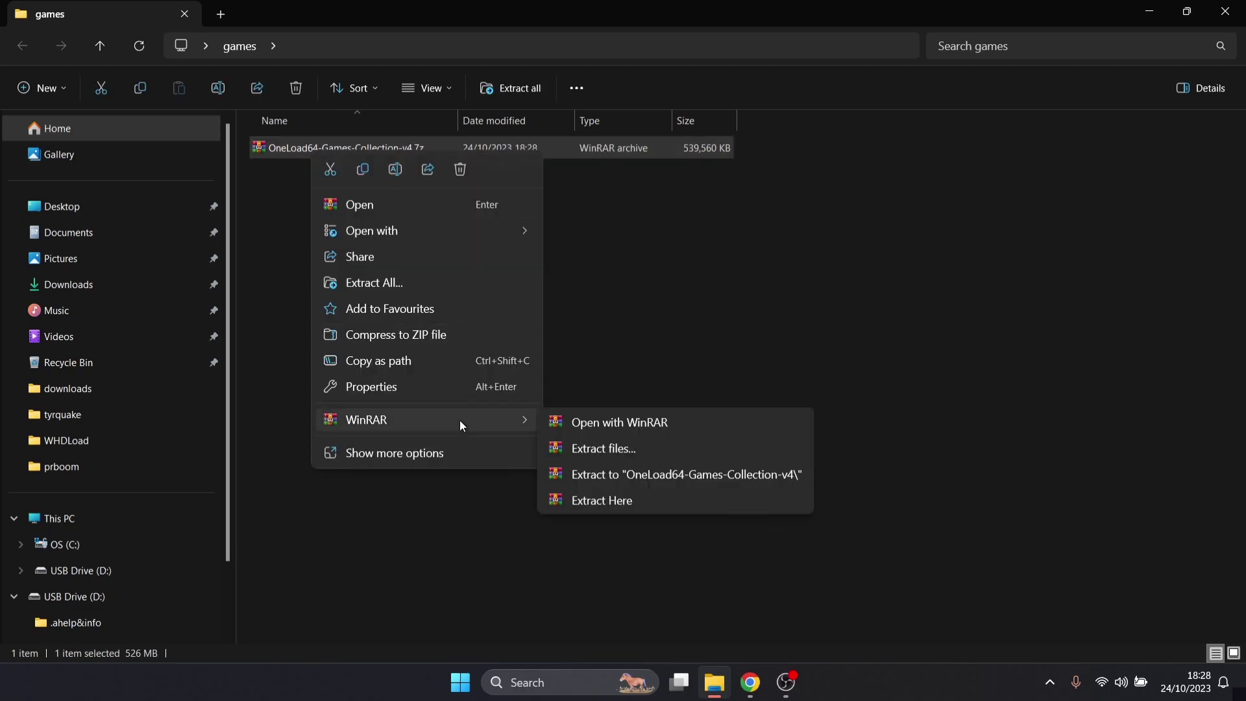
left_click(673, 500)
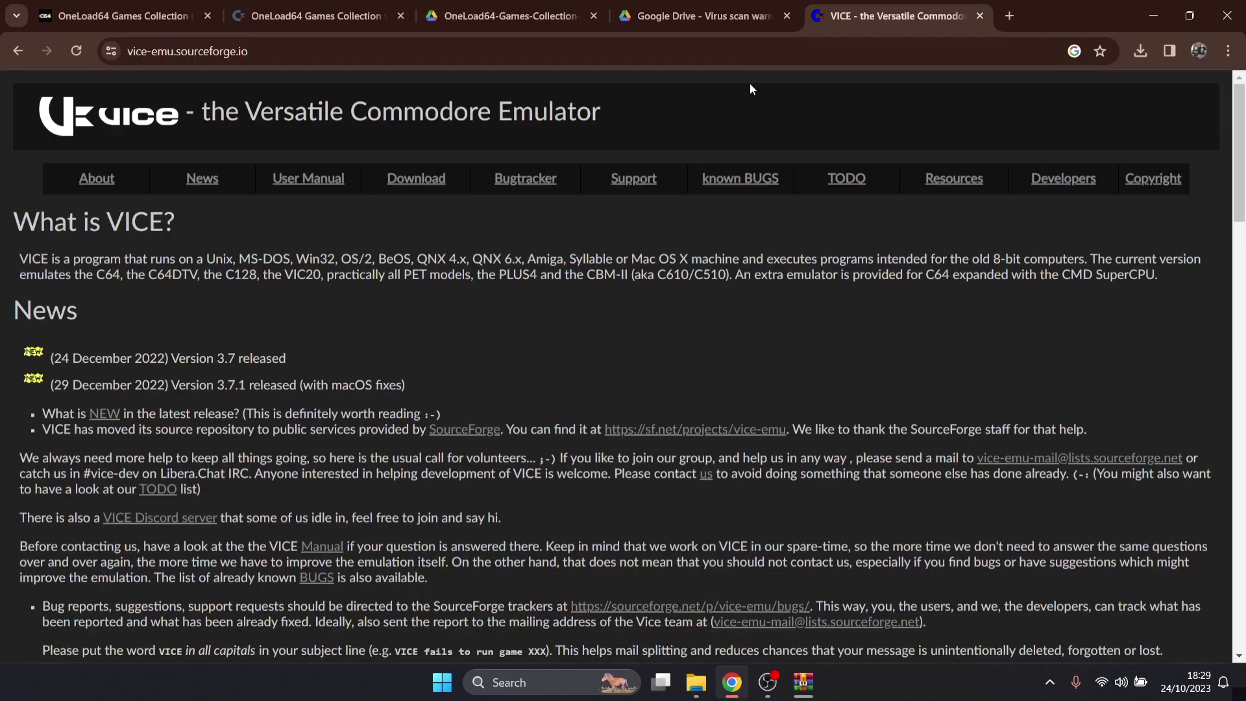
- Download the VICE 3.7 (64bit GTK3) Windows build and open the downloaded GTK3VICE-3.7-win64.zip
left_click(431, 184)
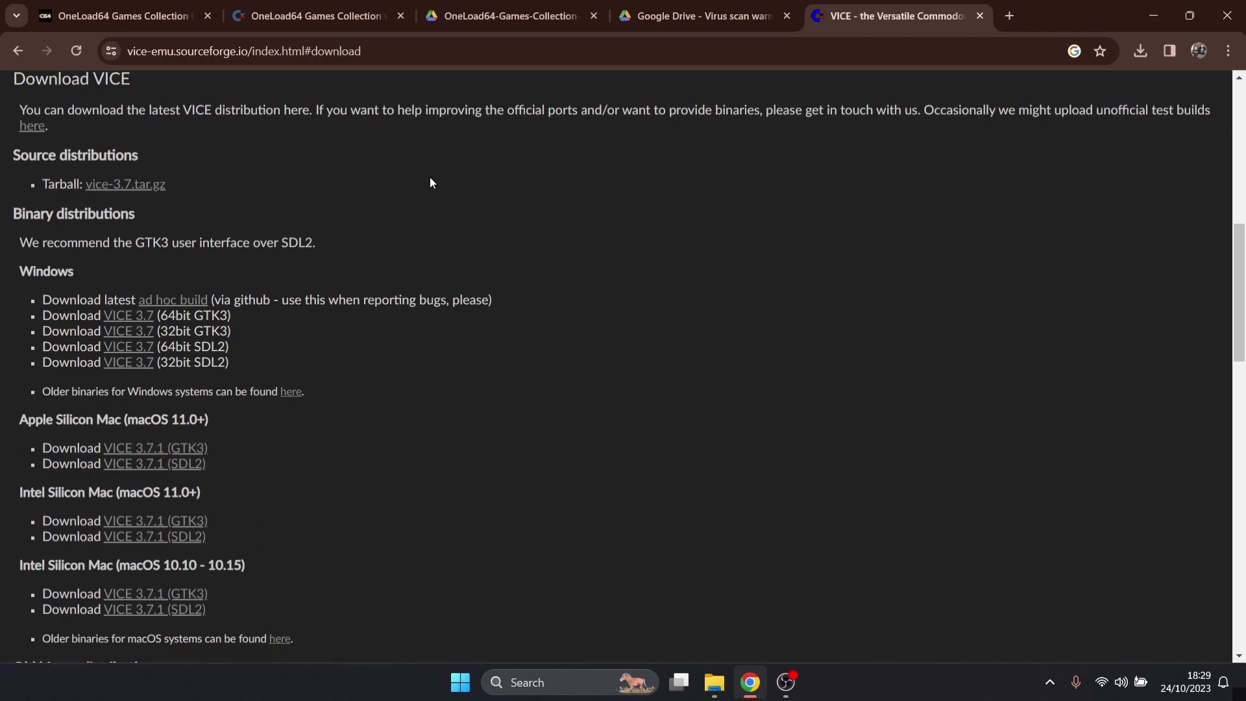
left_click(139, 319)
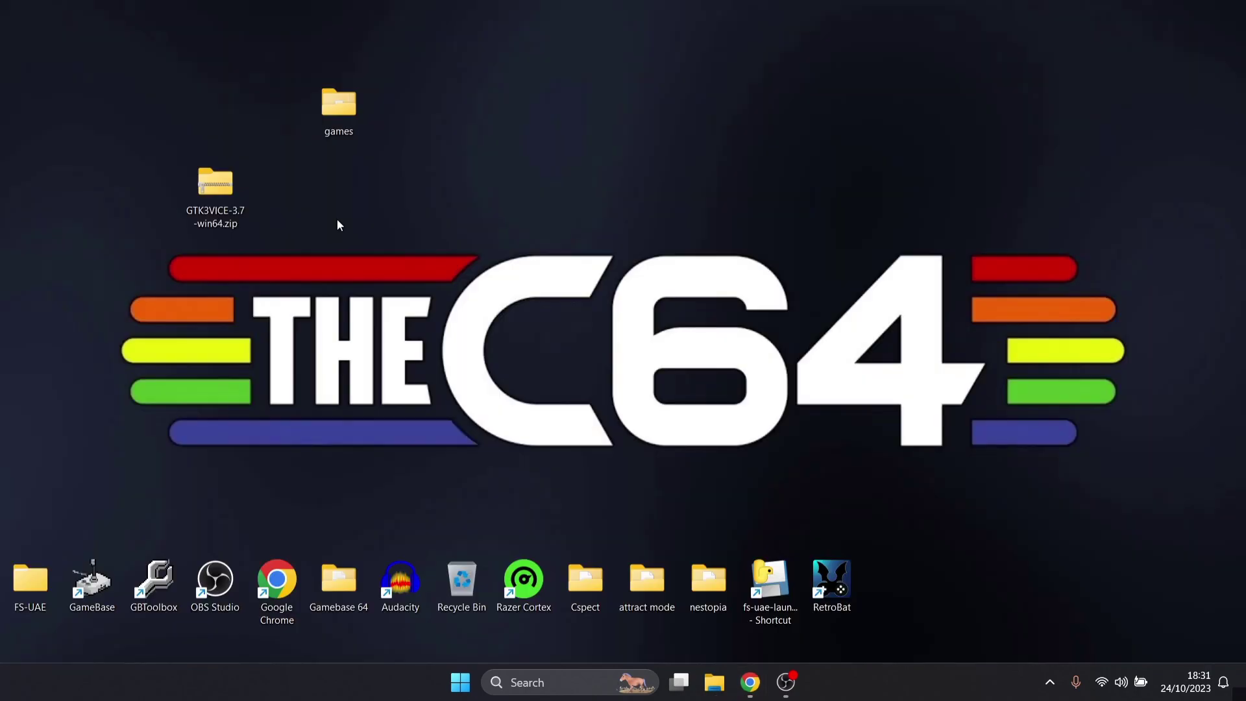
double_click(221, 198)
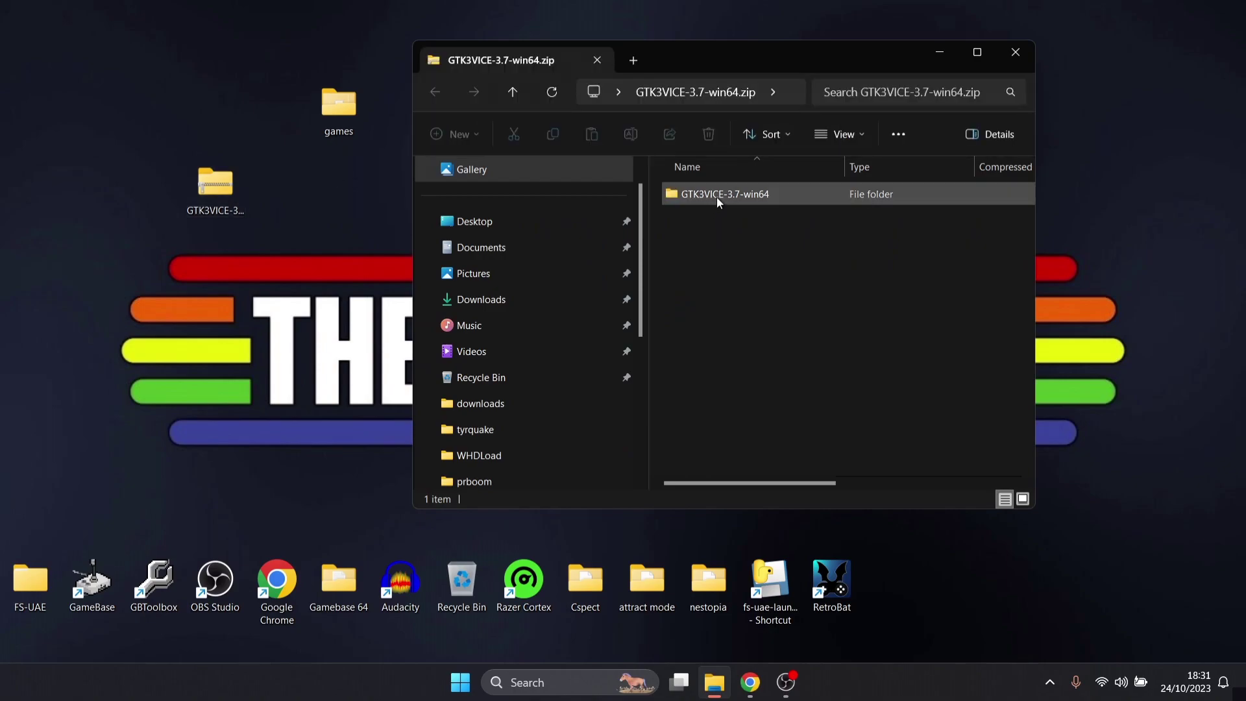
- Copy the GTK3VICE-3.7-win64 folder onto the desktop, close the zip, and drop the zip in the Recycle Bin
left_click_drag(741, 202, 133, 354)
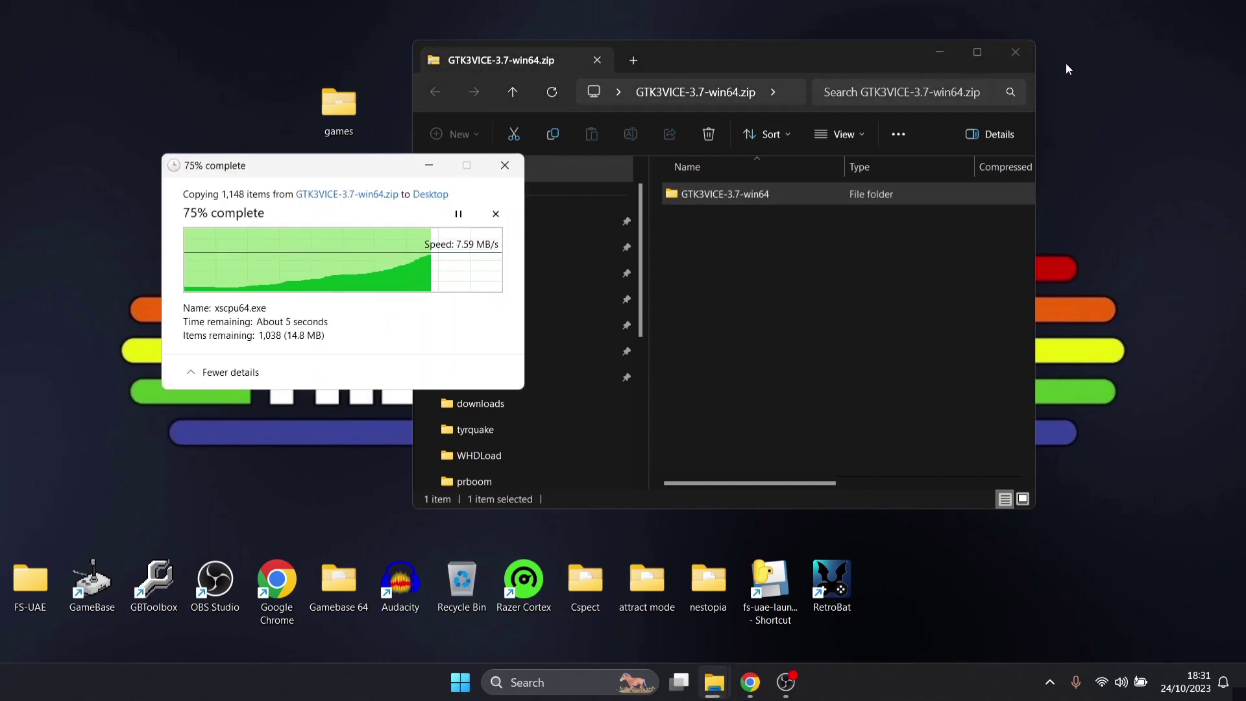
left_click(1015, 52)
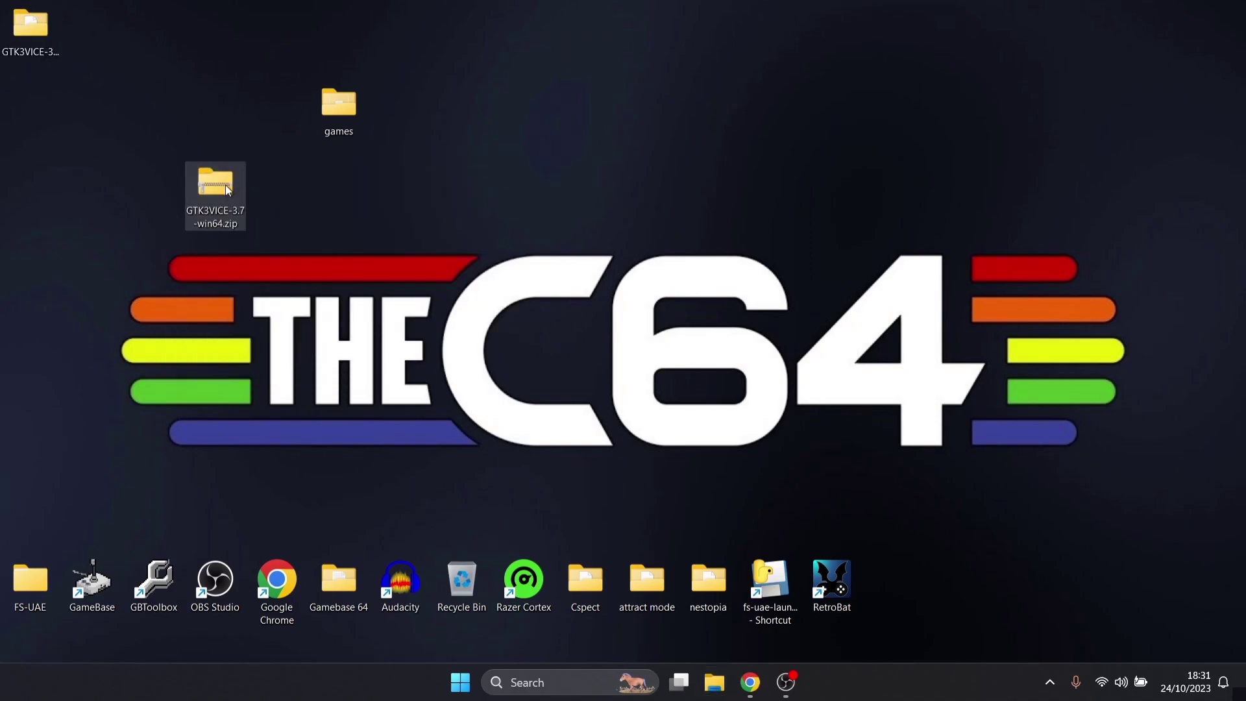
left_click_drag(229, 188, 472, 585)
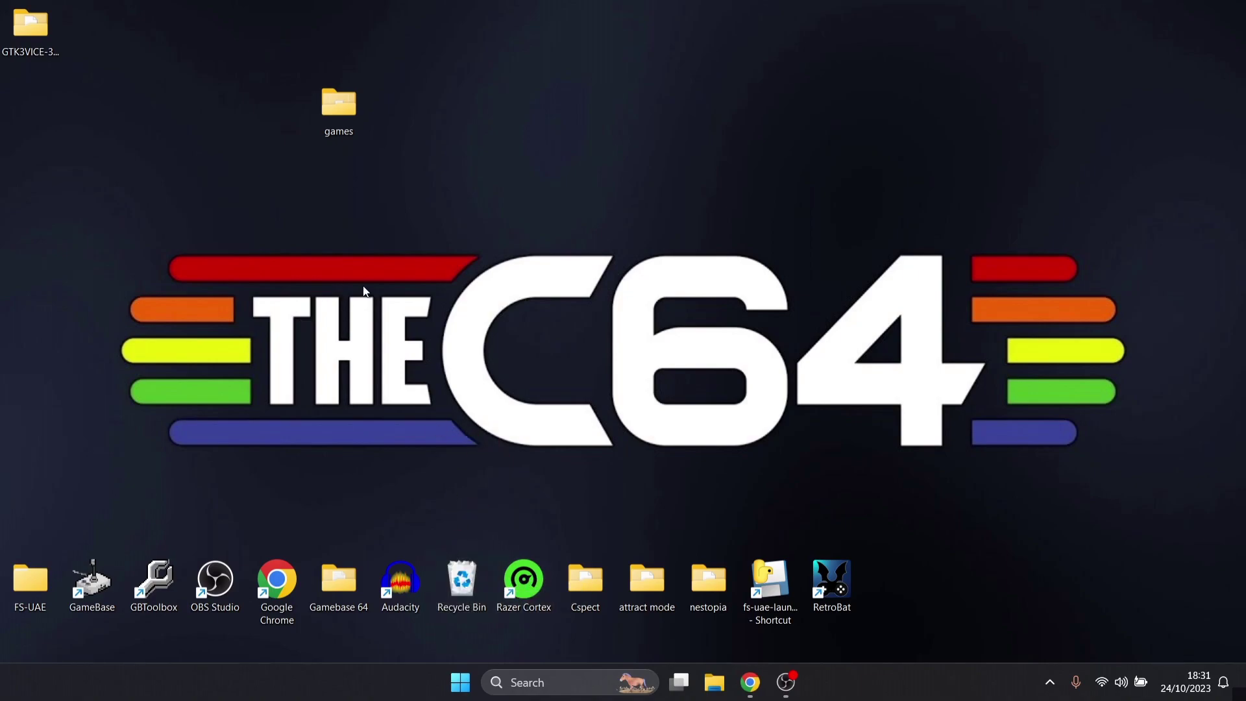
- Open the GTK3VICE-3.7-win64 folder and go into its bin subfolder
double_click(33, 29)
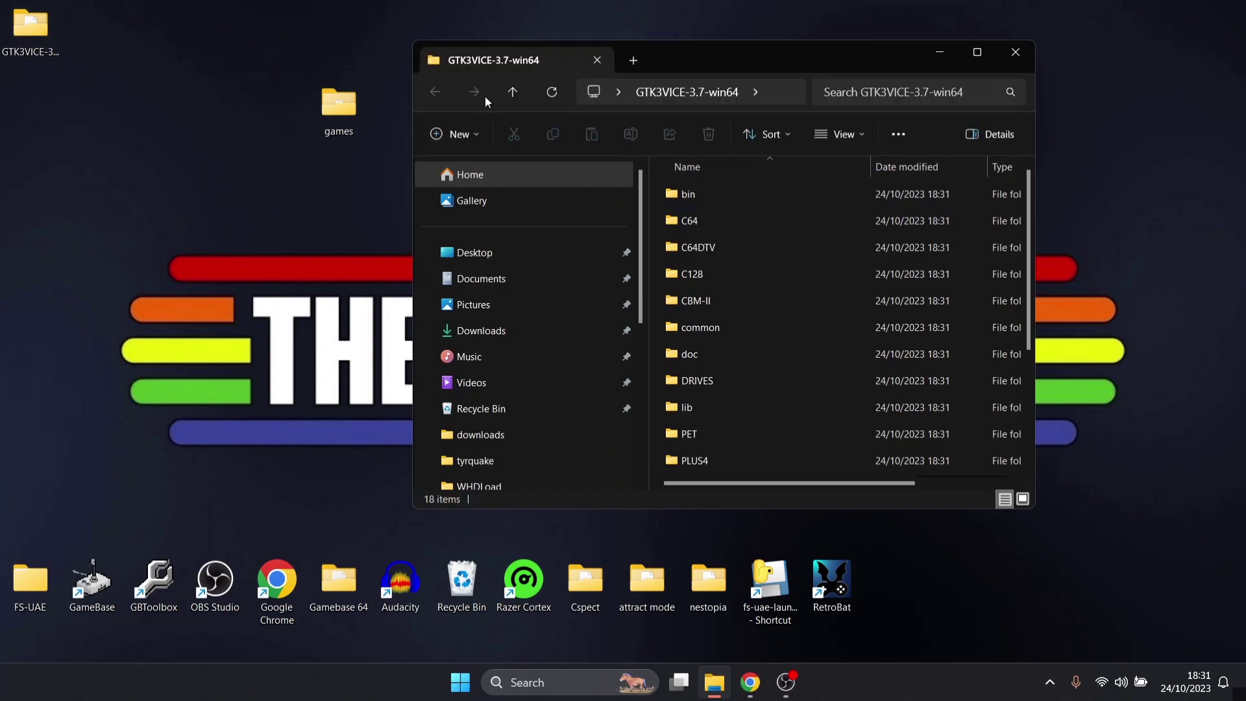
left_click(782, 131)
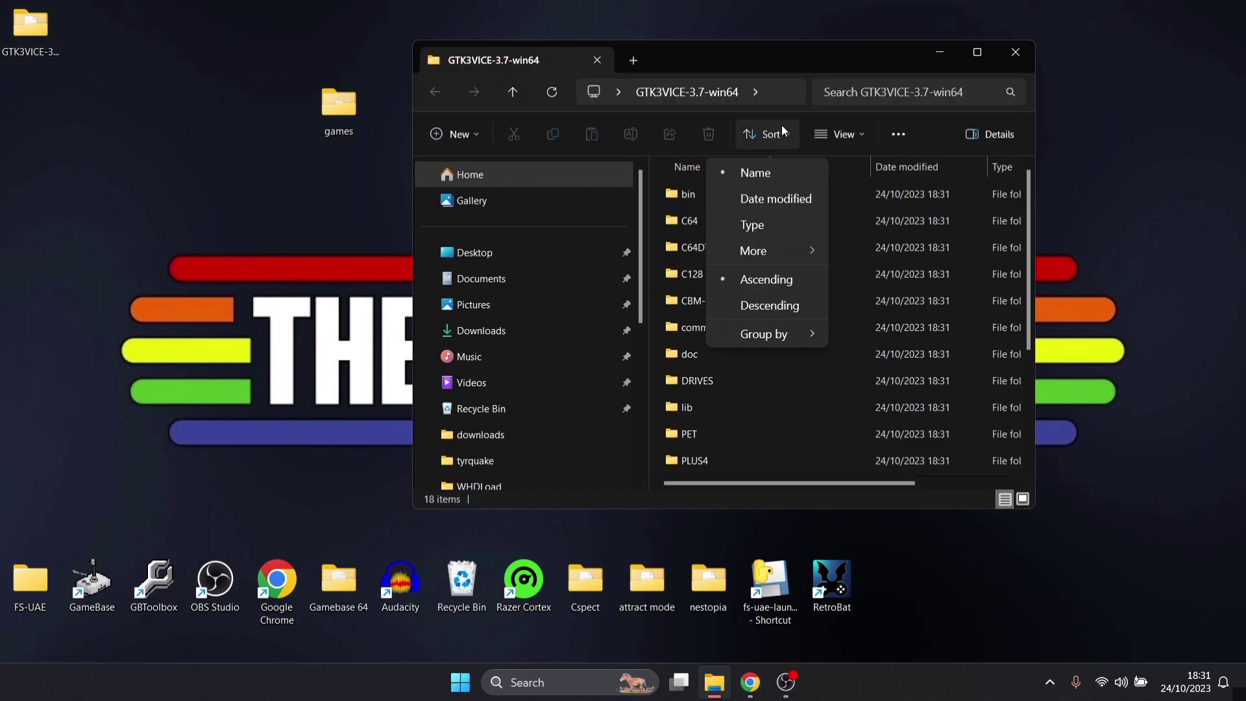
left_click(769, 51)
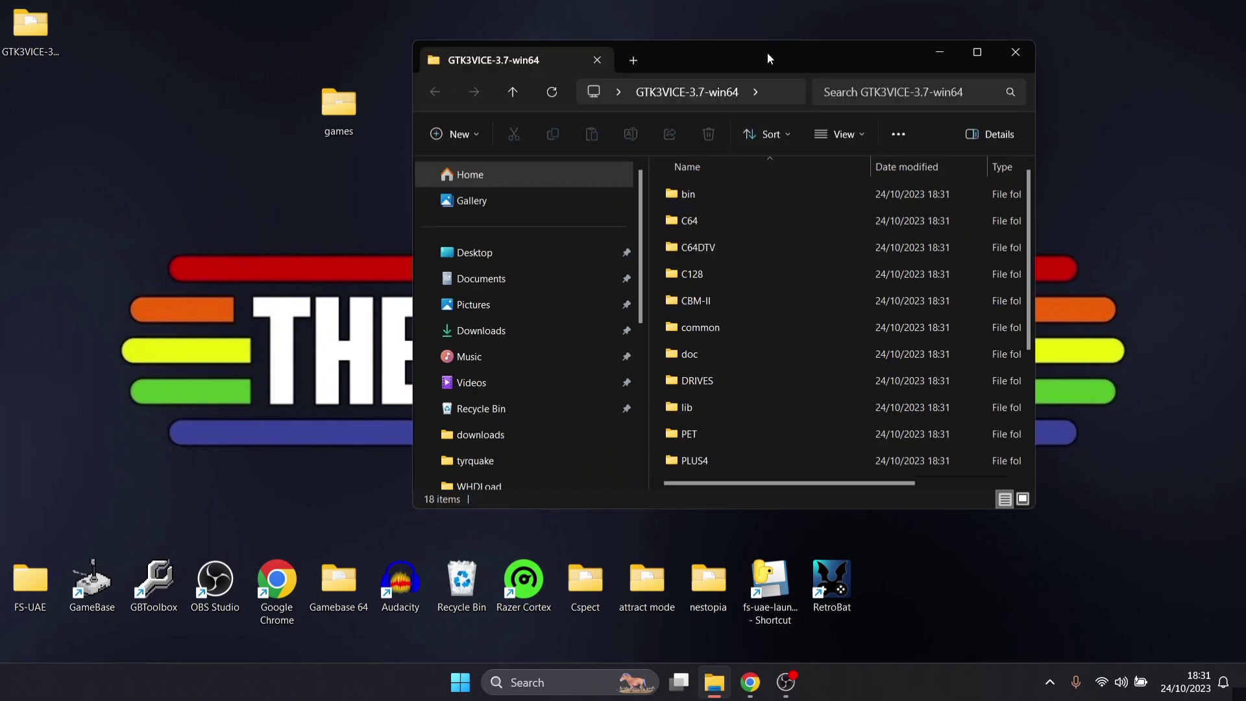
double_click(735, 197)
left_click_drag(1030, 185, 1050, 437)
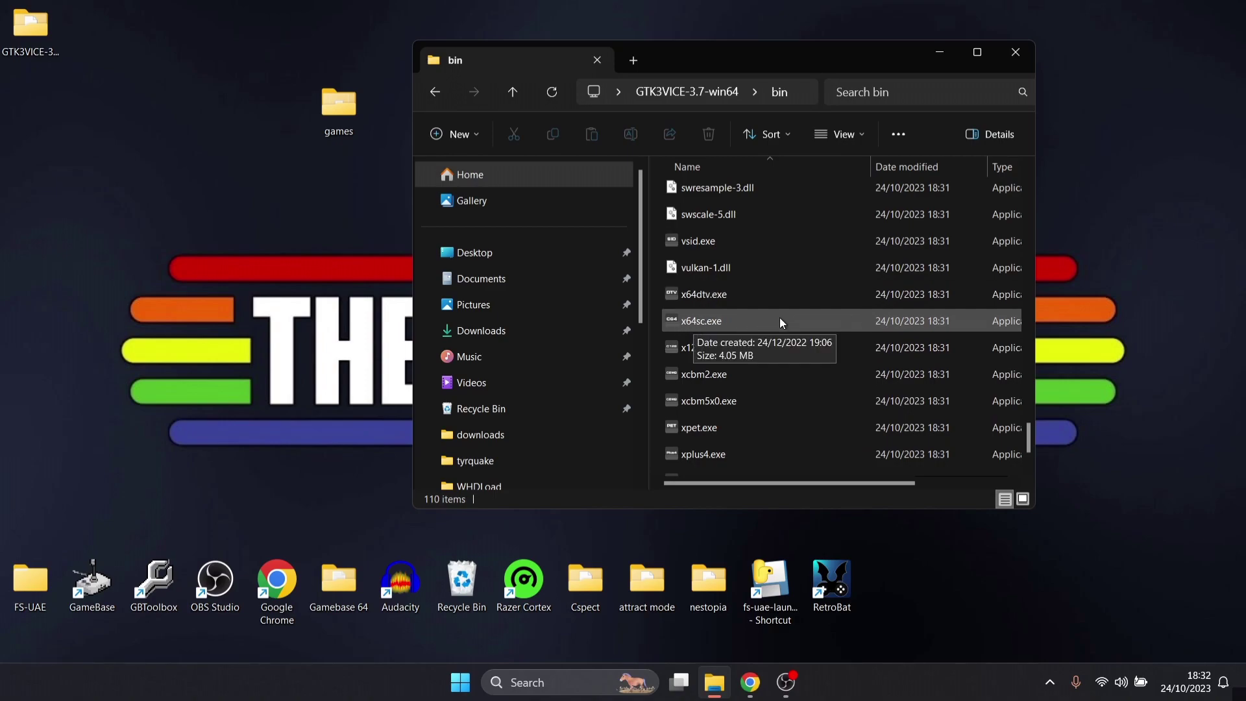
- Create a desktop shortcut to x64sc.exe via Show more options > Send to > Desktop
left_click(720, 322)
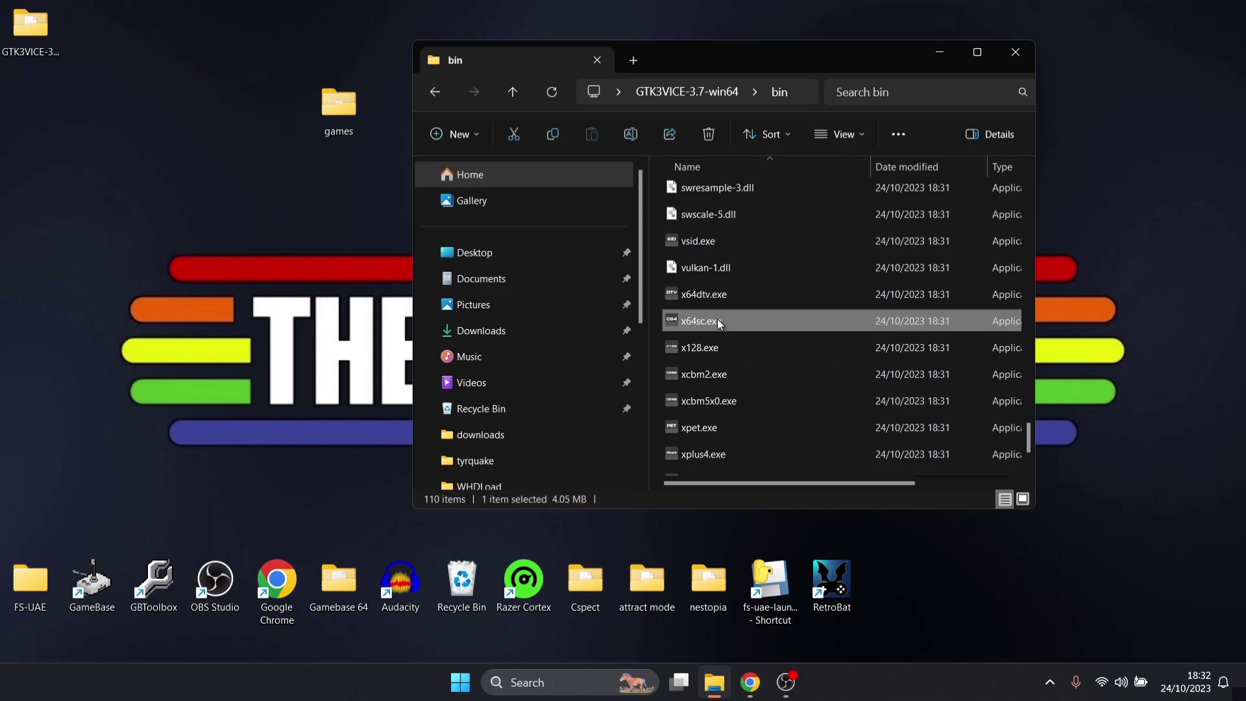
right_click(719, 323)
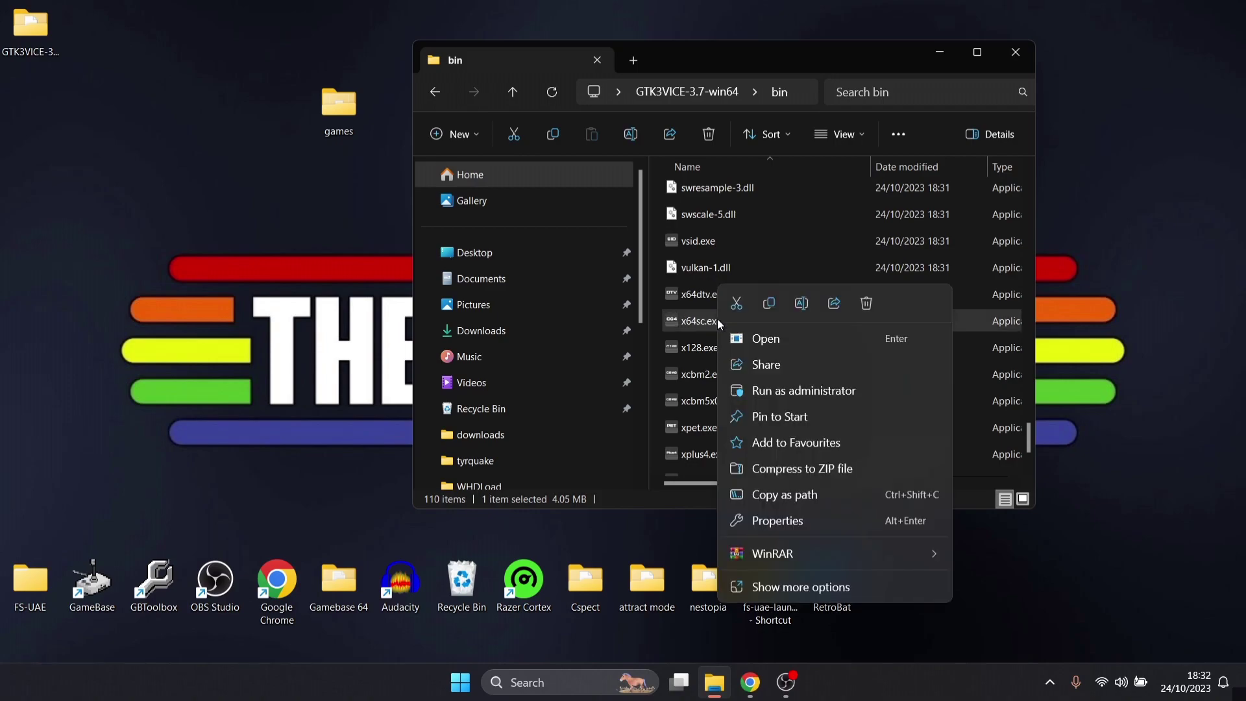
left_click(797, 589)
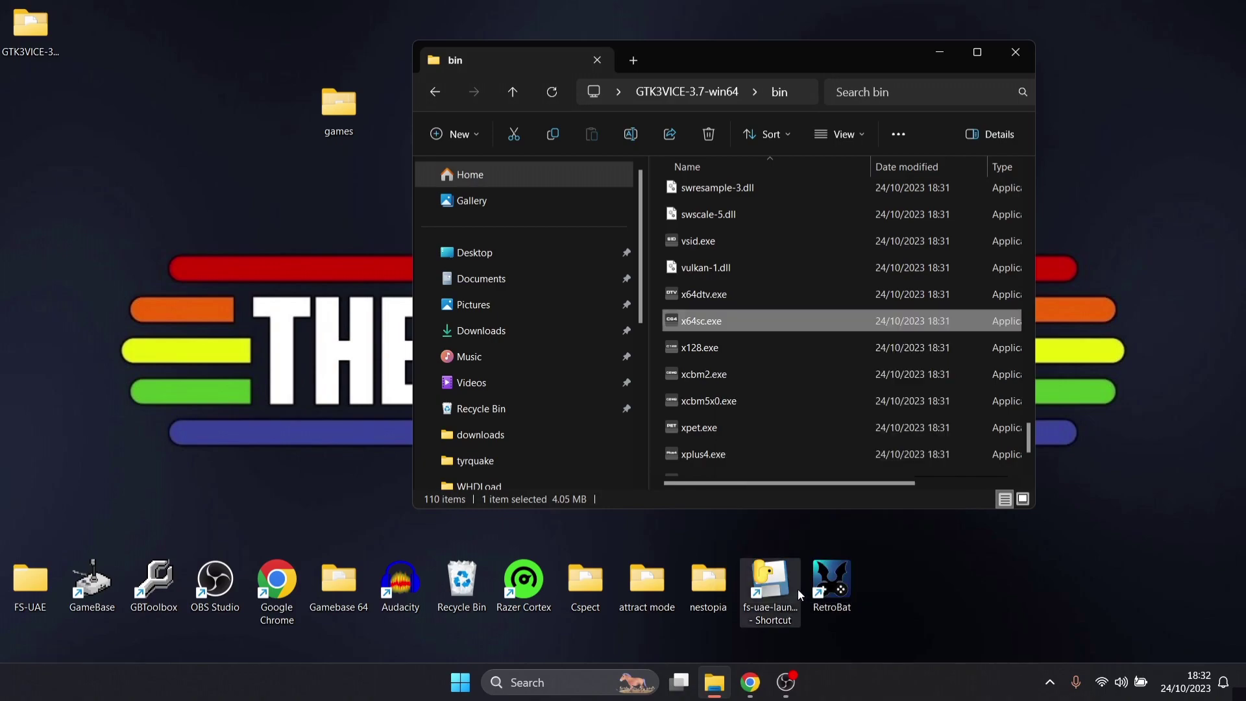
mouse_move(856, 524)
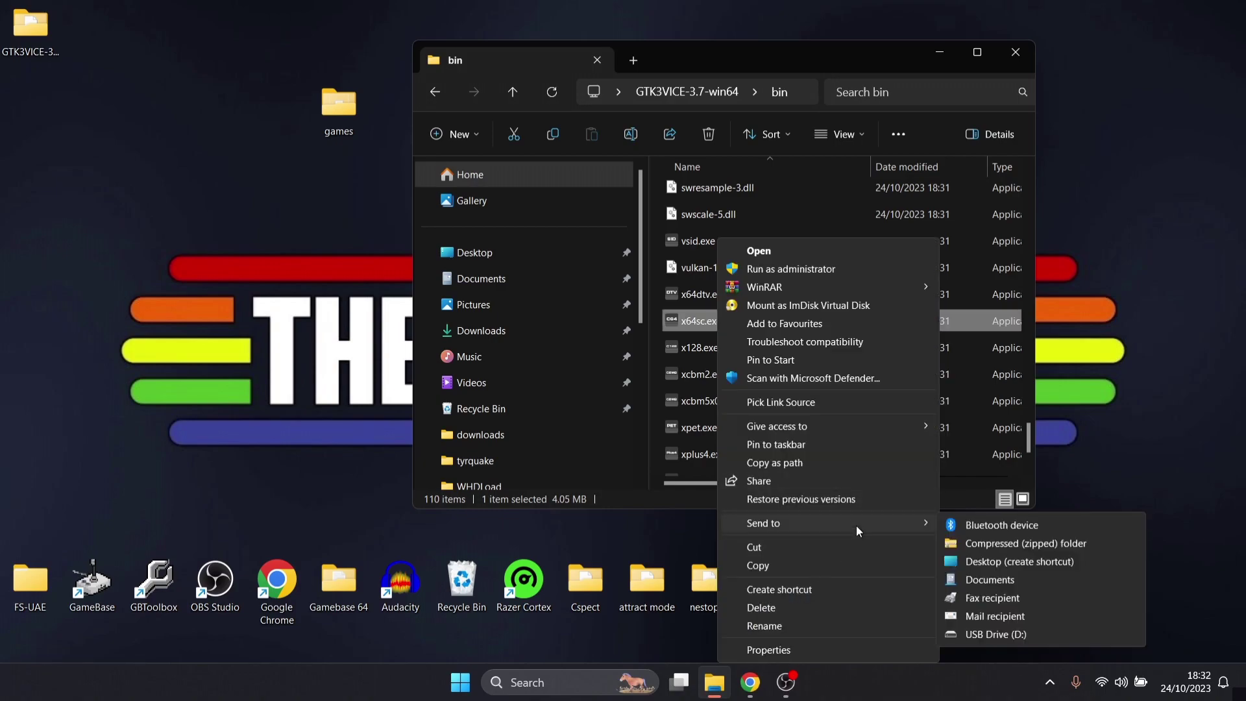
left_click(1015, 562)
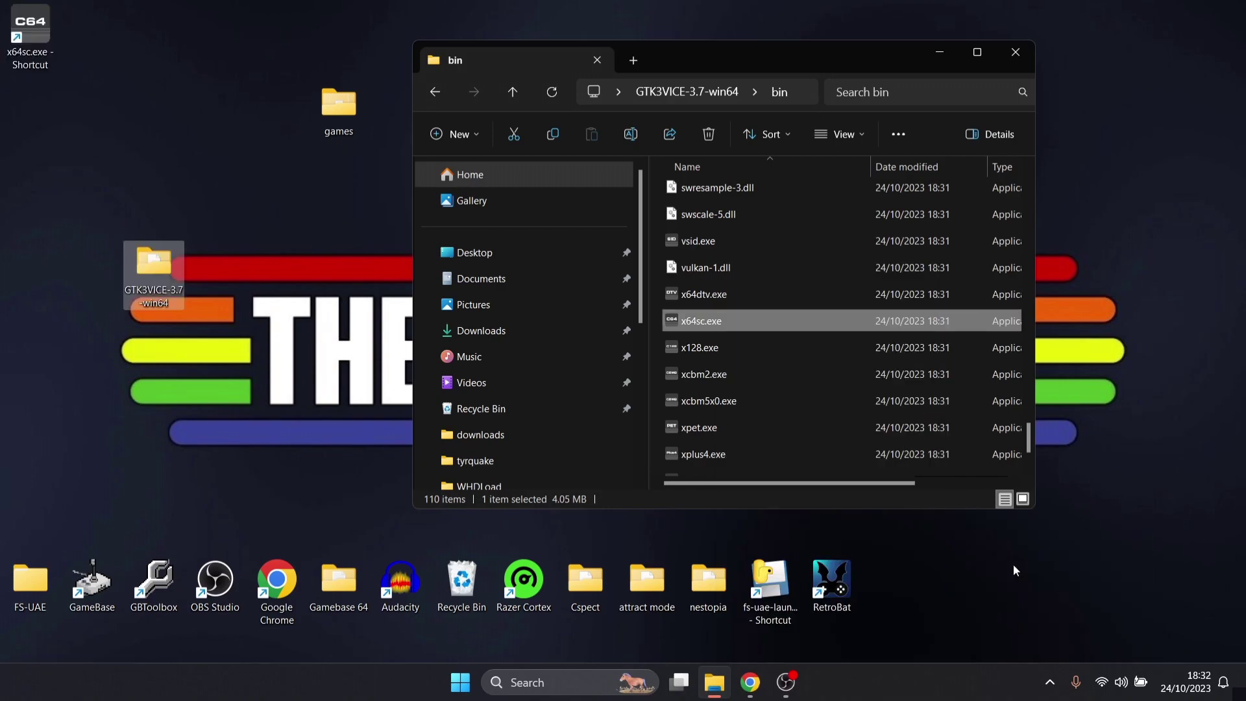
- Close the bin window and move the GTK3VICE folder to the desktop's top row beside the shortcut
left_click(1015, 52)
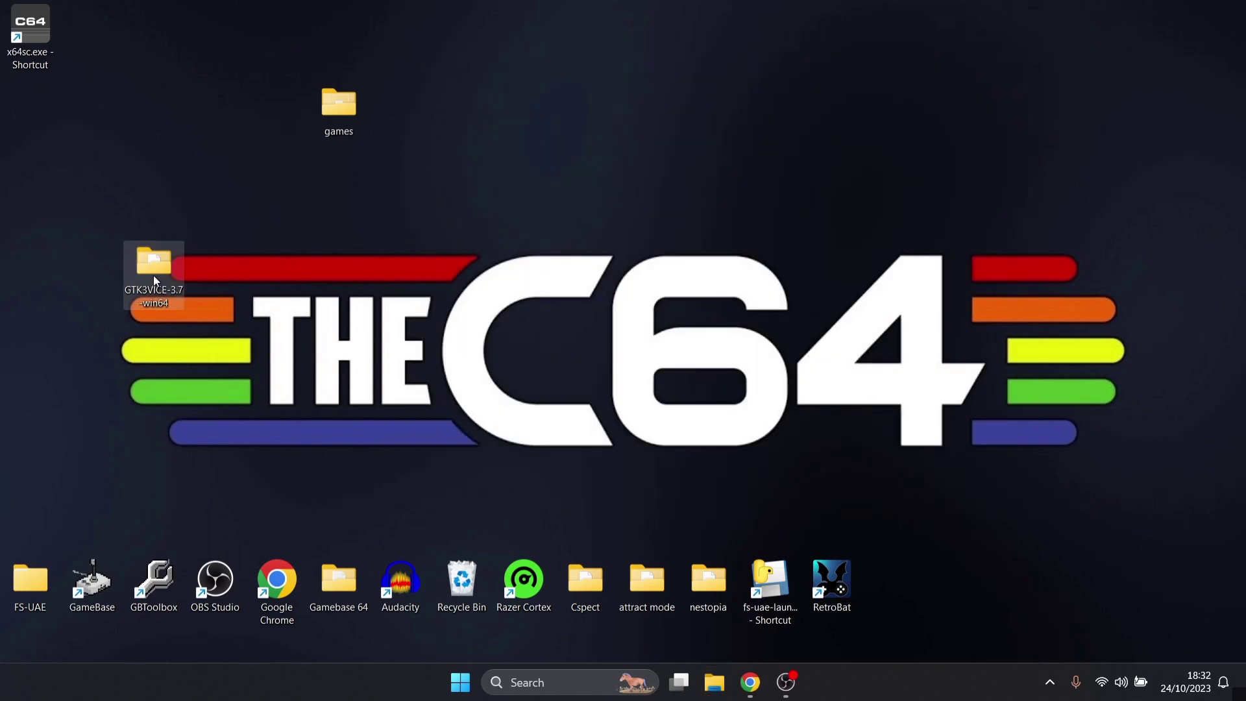
left_click_drag(150, 265, 129, 55)
left_click(100, 162)
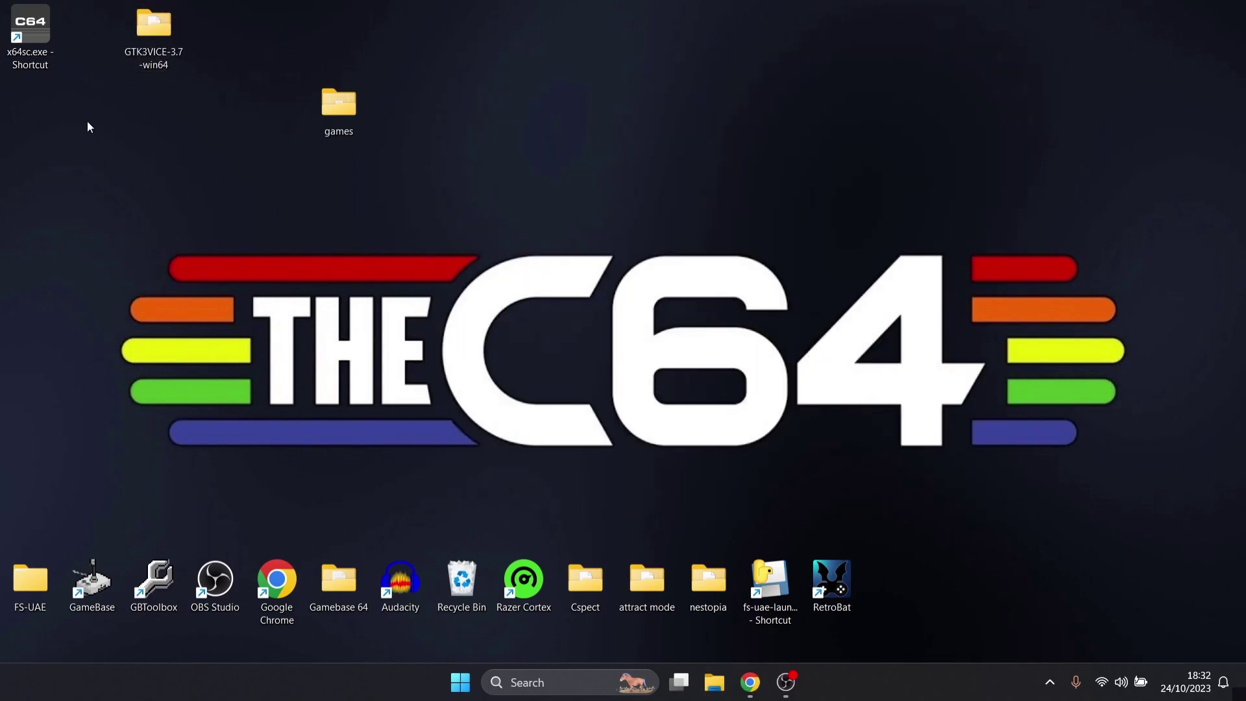
- Launch x64sc from its shortcut past the SmartScreen warning, then shrink the VICE window and move it left
double_click(30, 26)
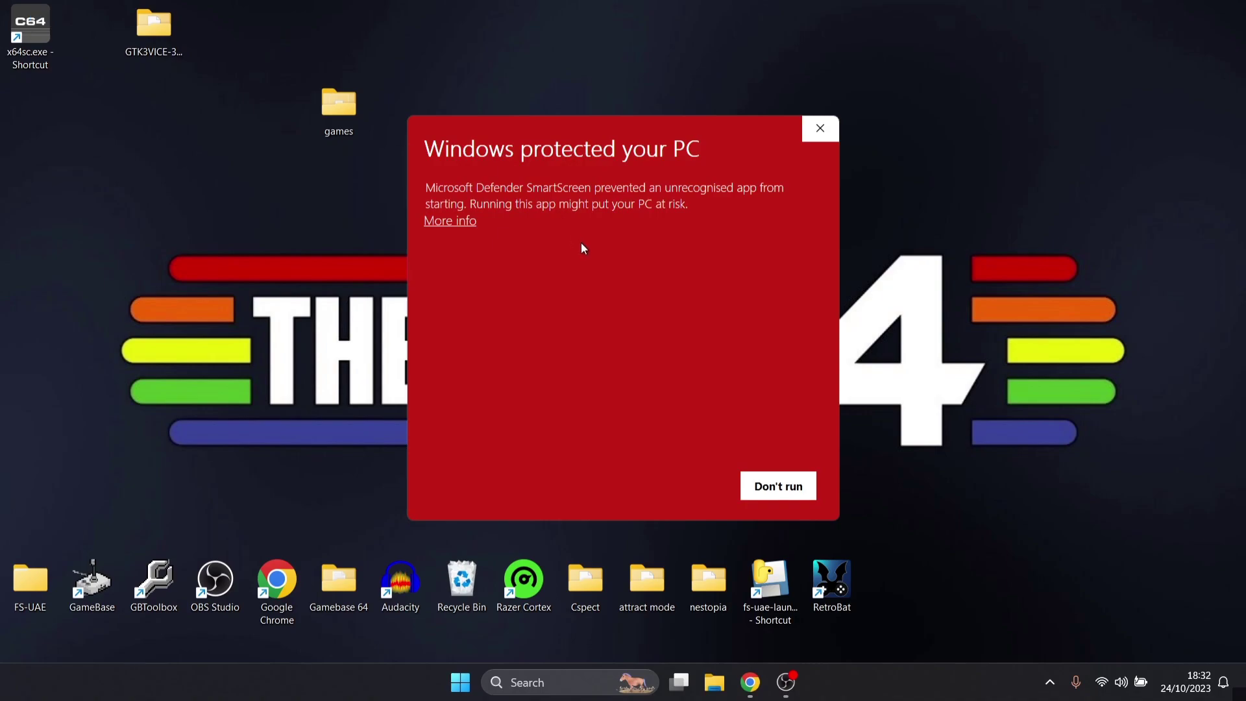
left_click(448, 221)
left_click(689, 477)
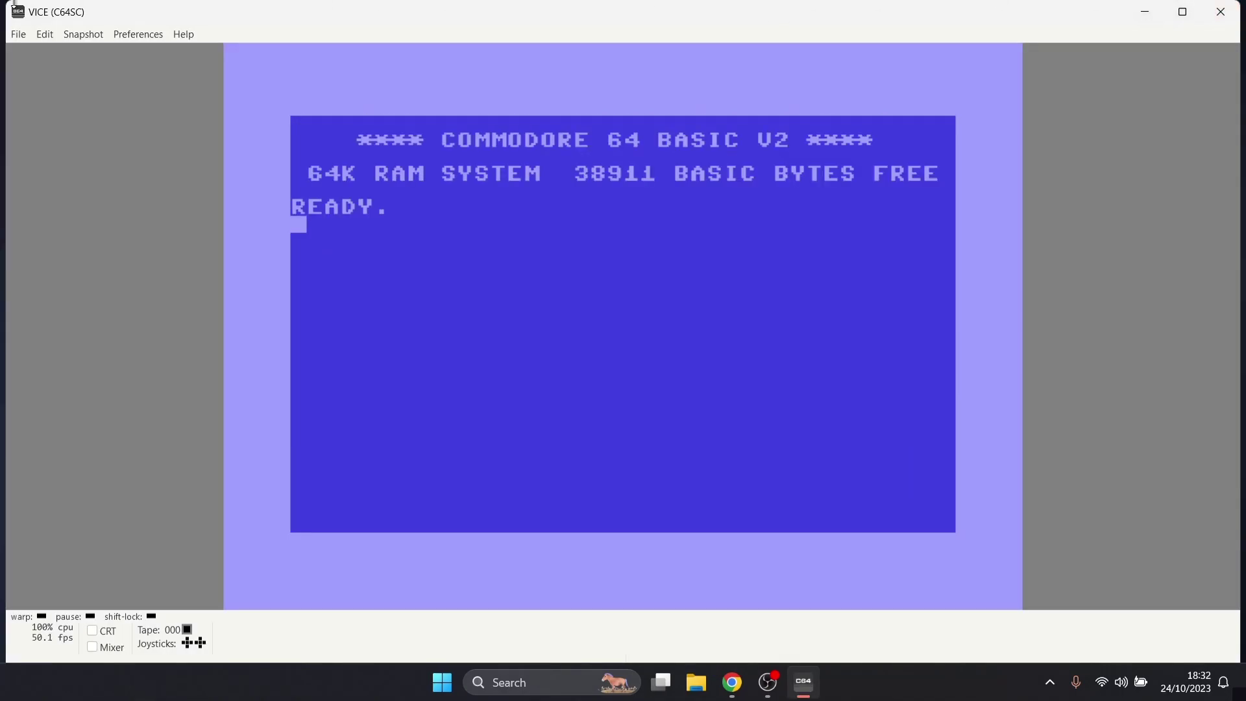
left_click_drag(6, 2, 533, 110)
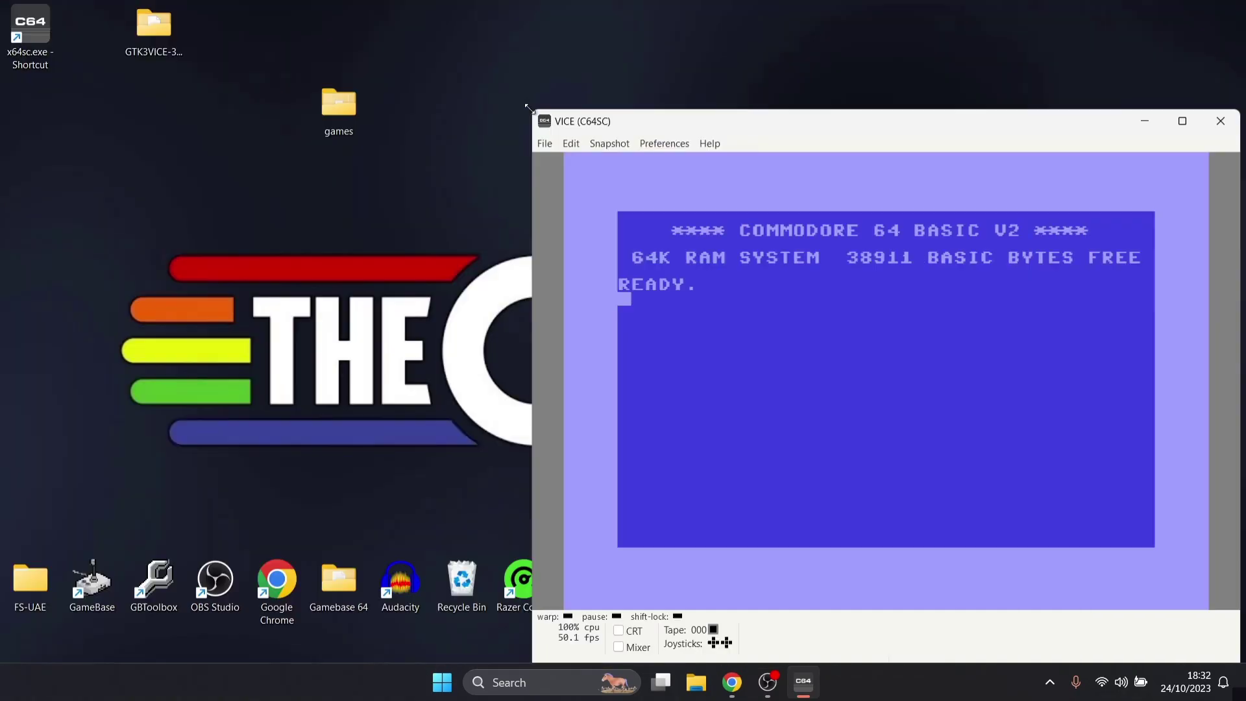
left_click_drag(882, 144, 329, 83)
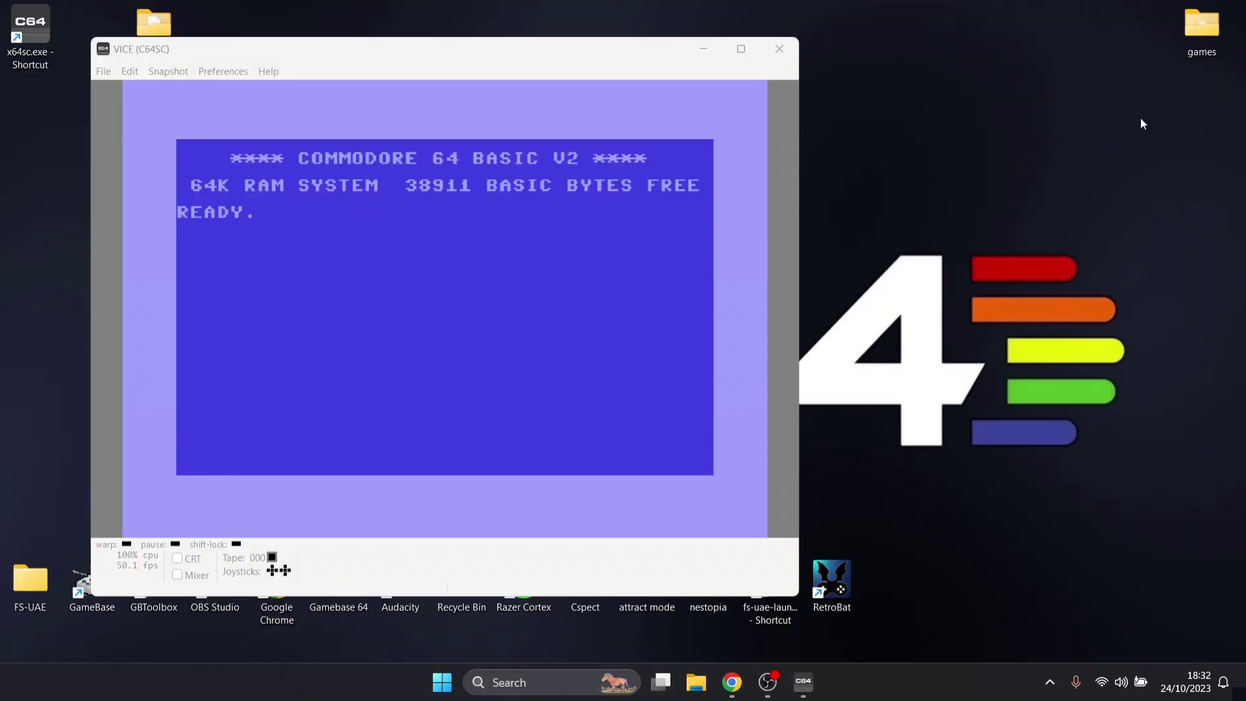
- Open the games folder beside the emulator, scroll its file list, and select 180.crt
double_click(1202, 28)
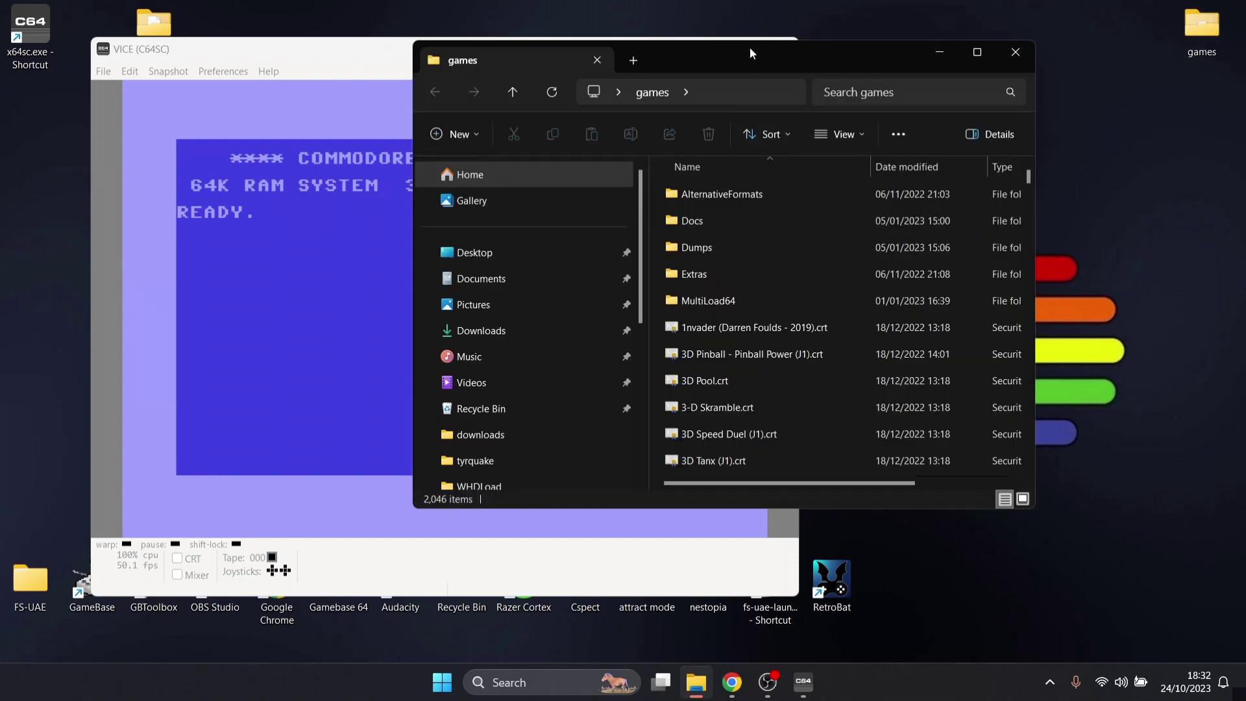
left_click_drag(755, 64, 953, 61)
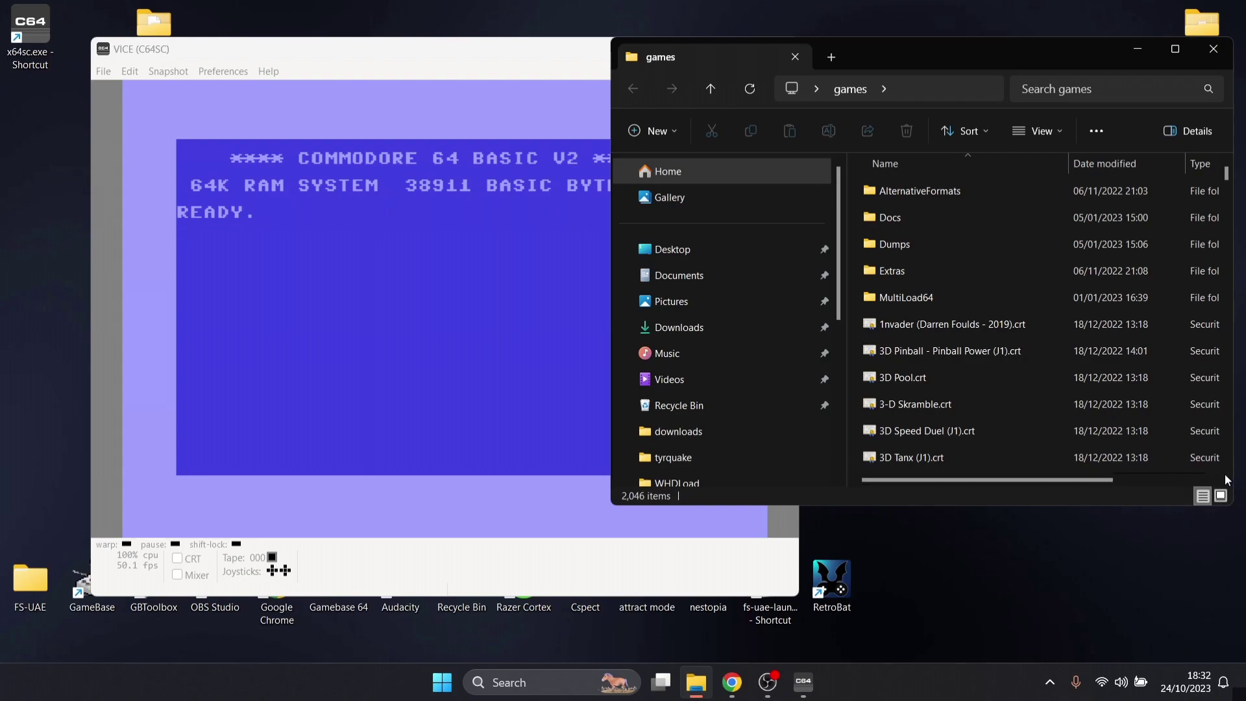
scroll(1228, 468, "down", 3)
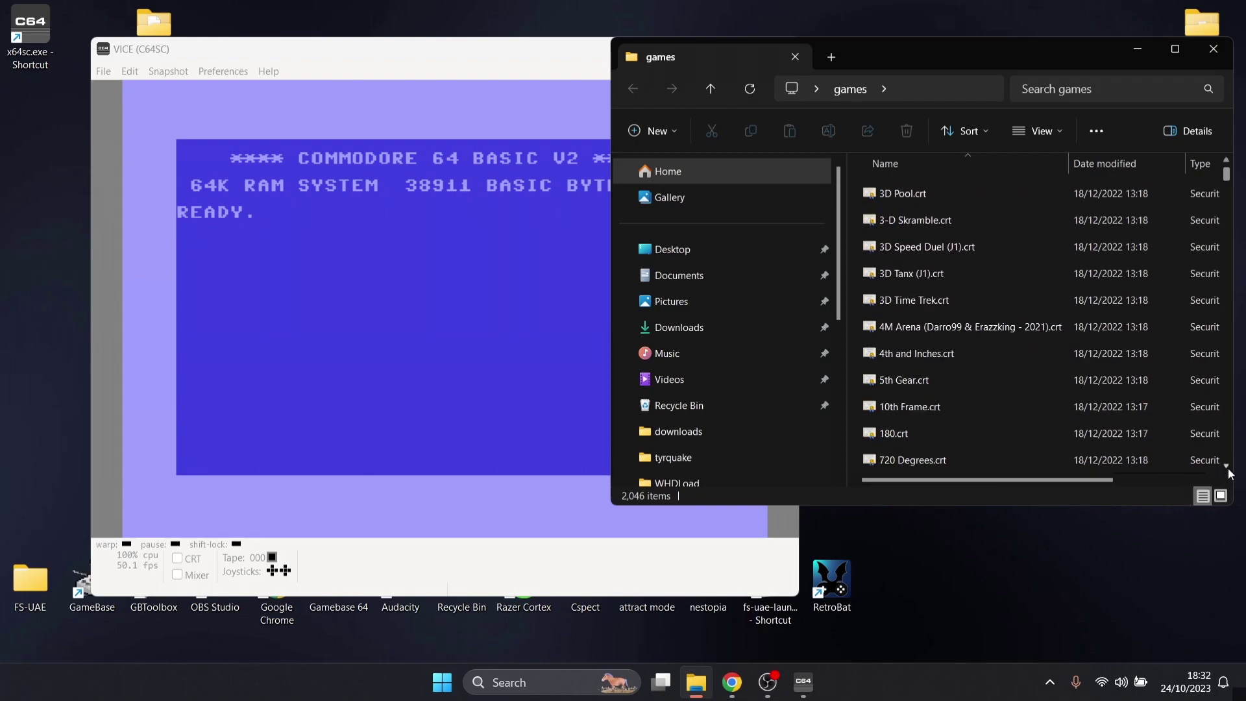
scroll(1228, 469, "down", 2)
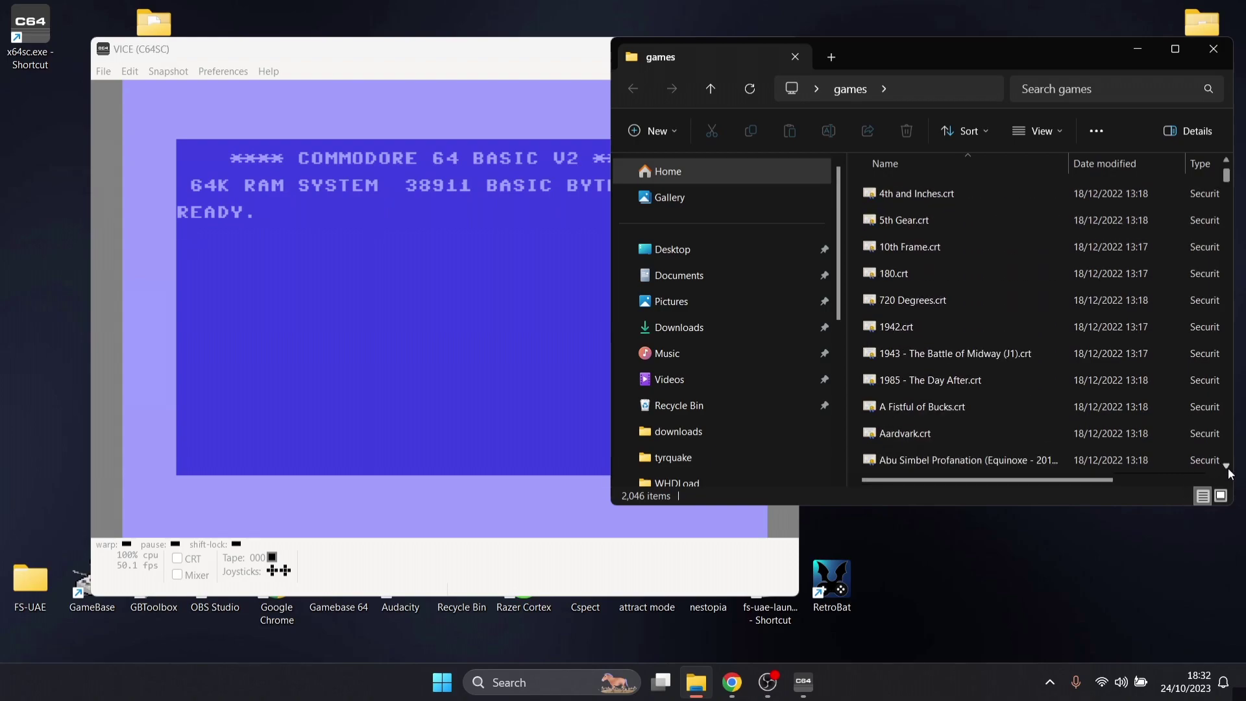
left_click(914, 273)
- Drop 180.crt onto the VICE window to start Darts 180, then move VICE up and left
left_click_drag(913, 267, 492, 325)
left_click(959, 276)
left_click_drag(937, 275, 452, 327)
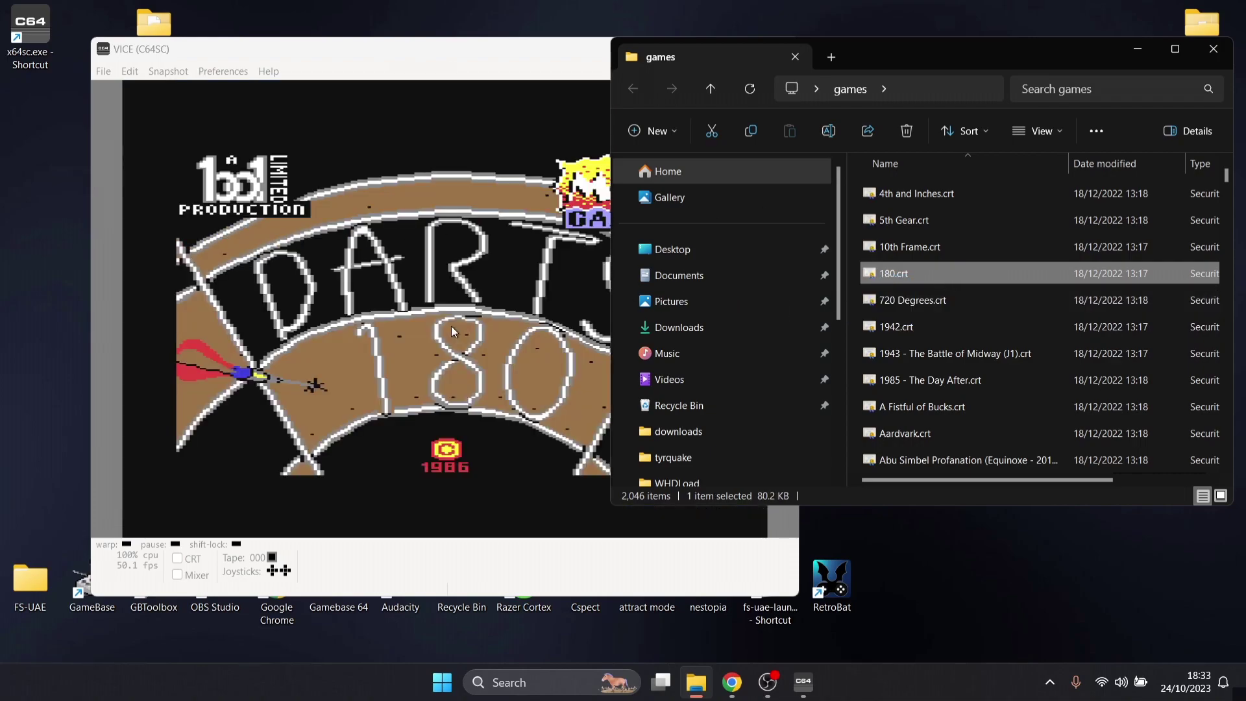
left_click(404, 58)
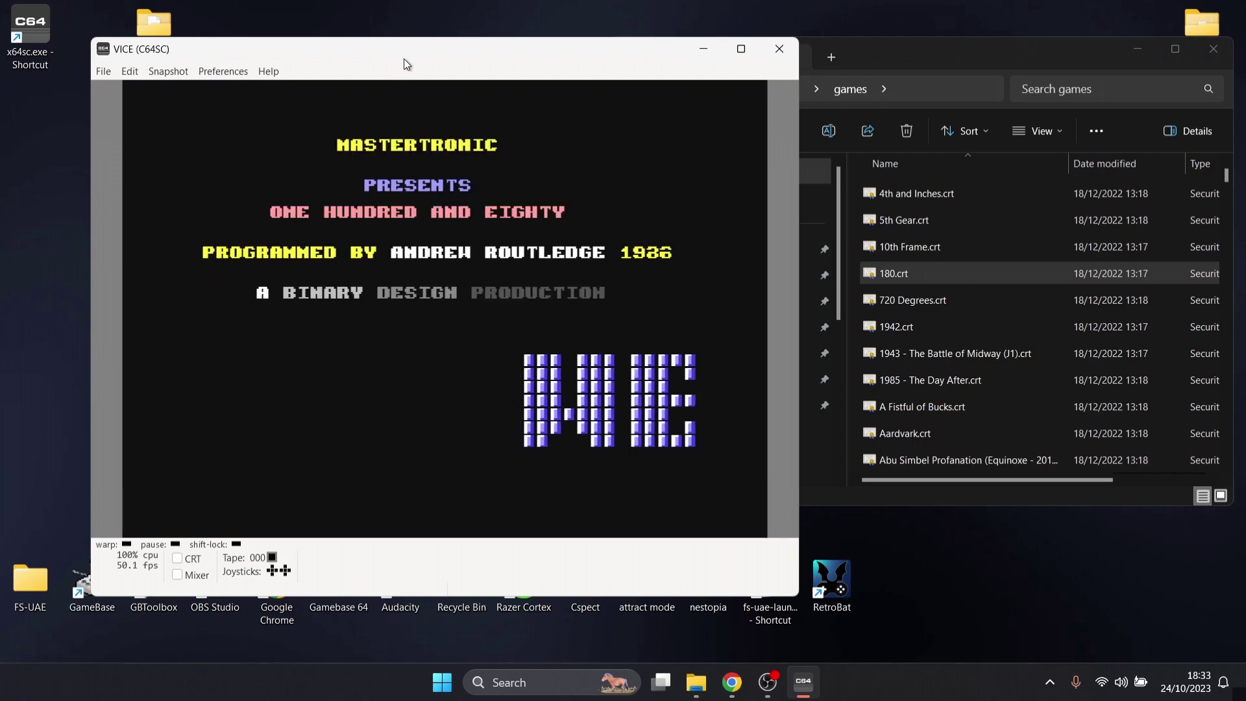
left_click_drag(403, 58, 367, 42)
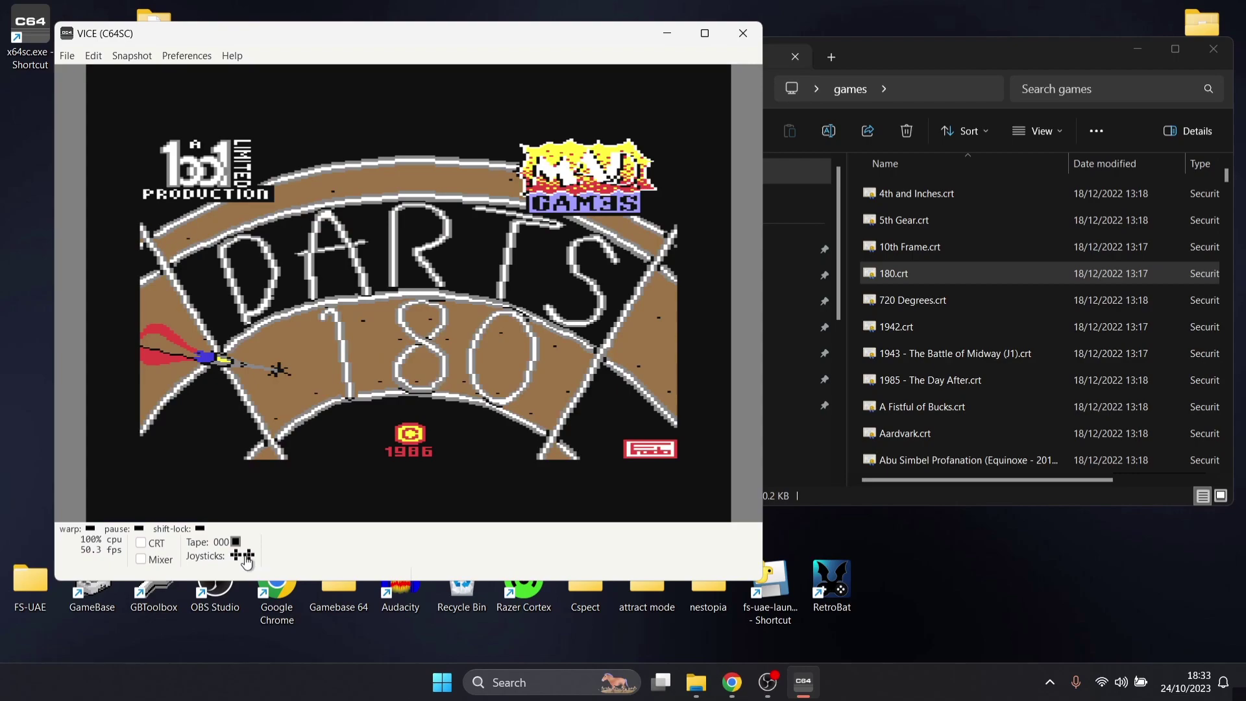
left_click(247, 563)
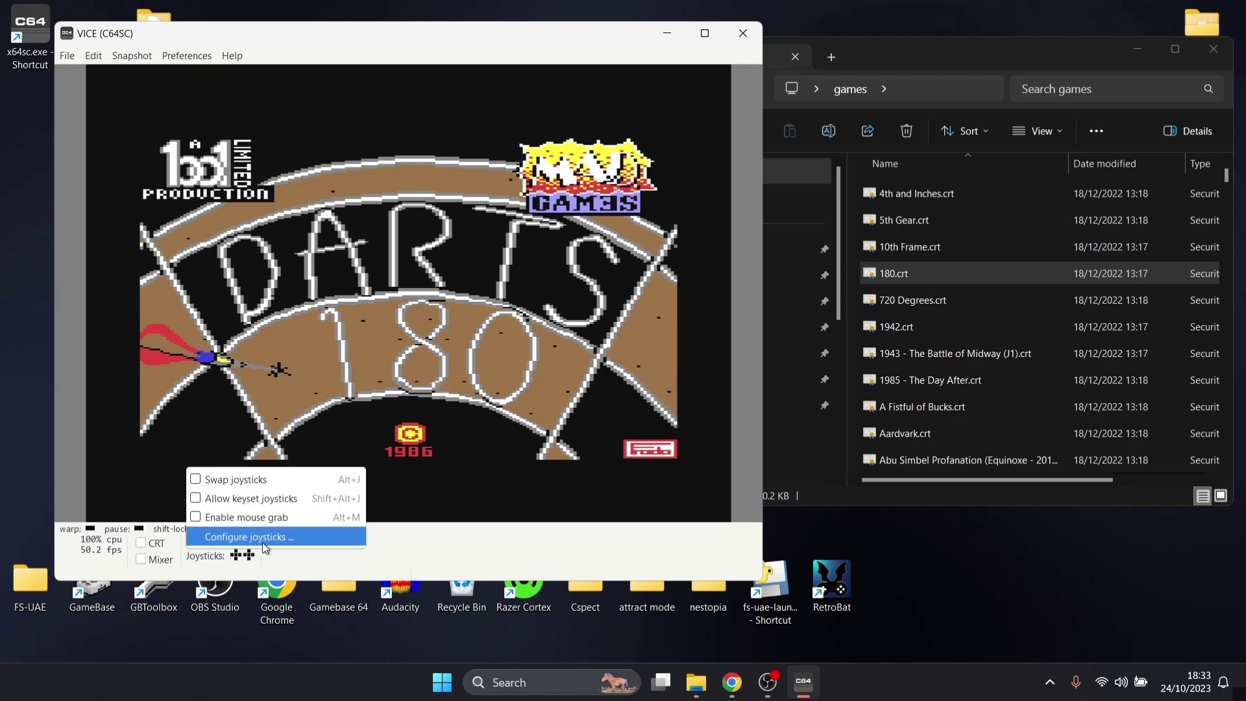
- In VICE's joystick settings, assign the 6 axis 18 button gamepad with hat switch to Joystick #2
left_click(262, 537)
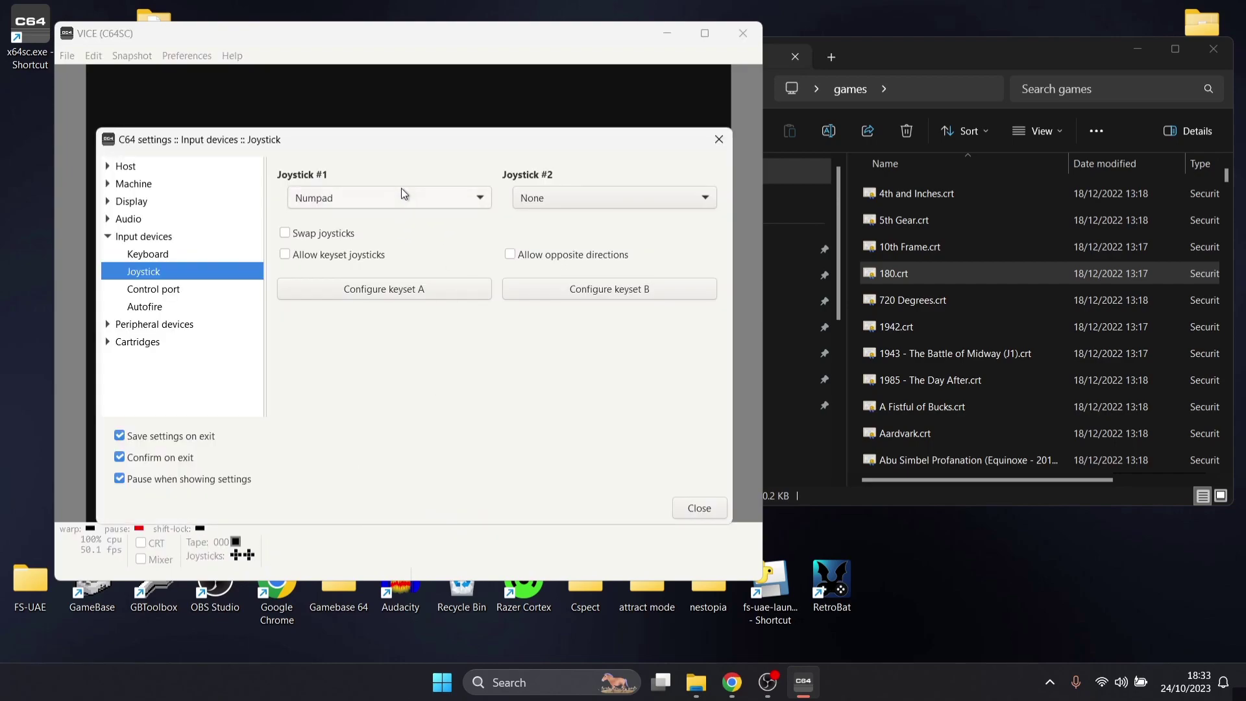
left_click(615, 198)
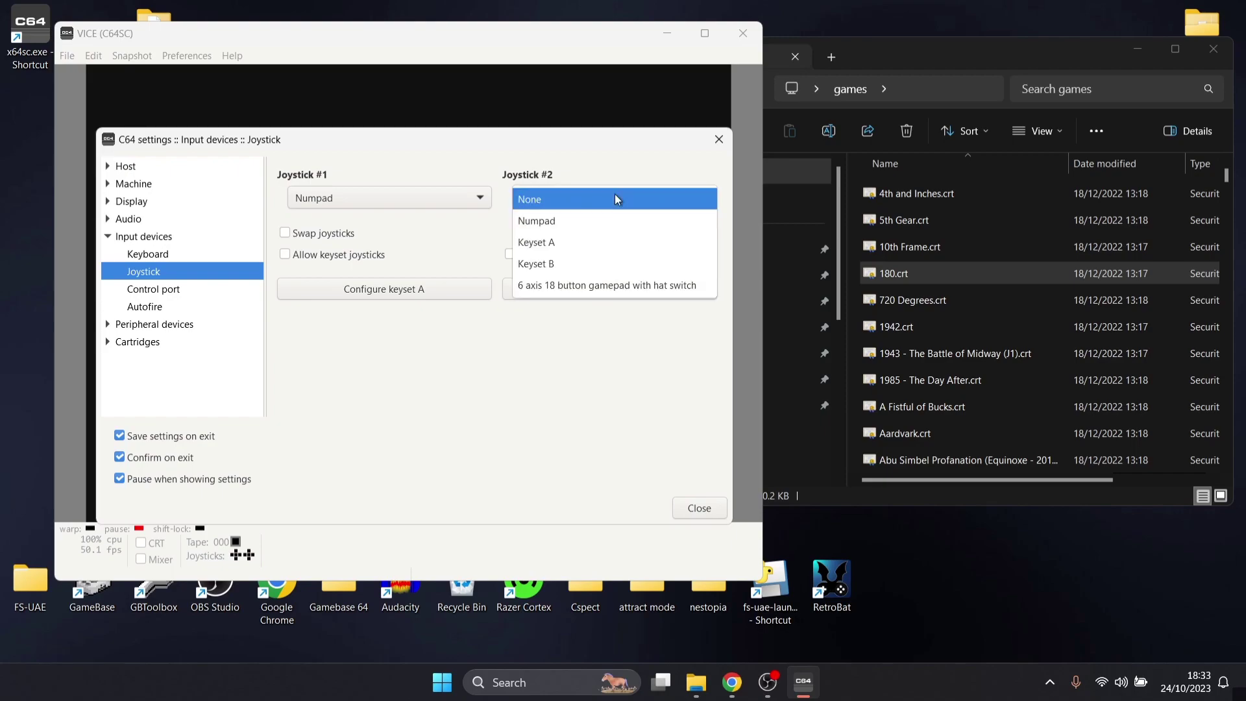
left_click(601, 286)
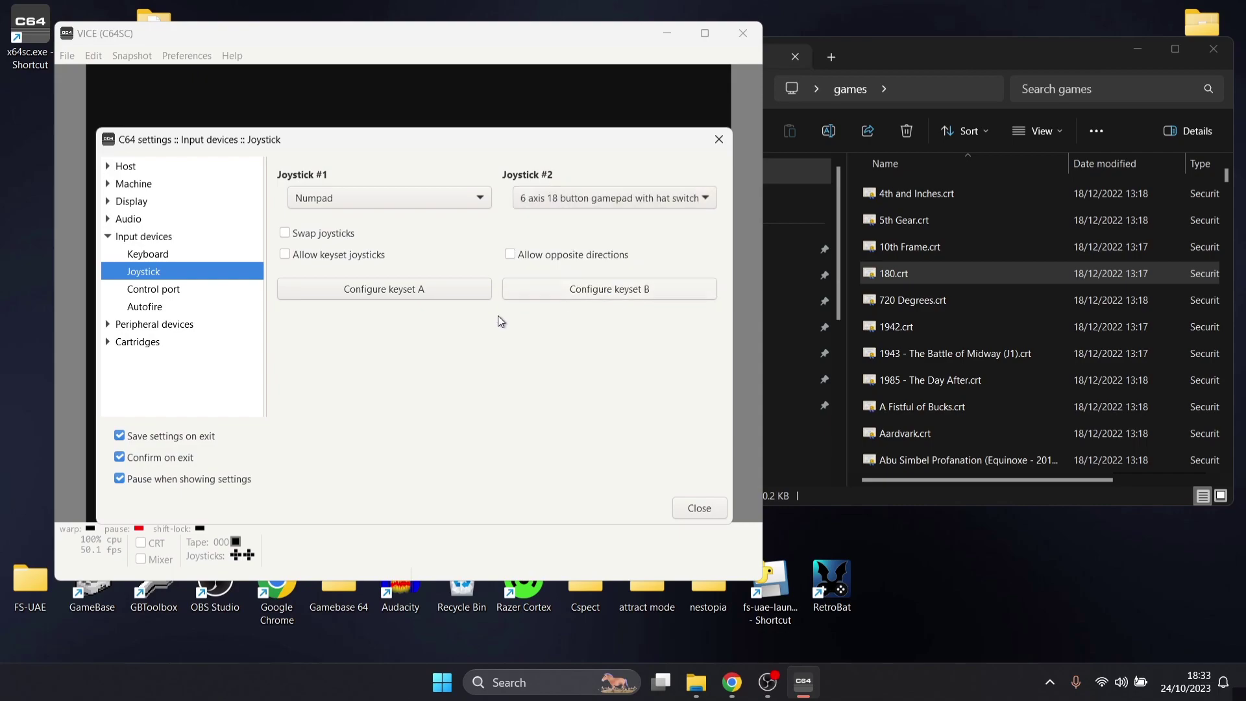
left_click(689, 510)
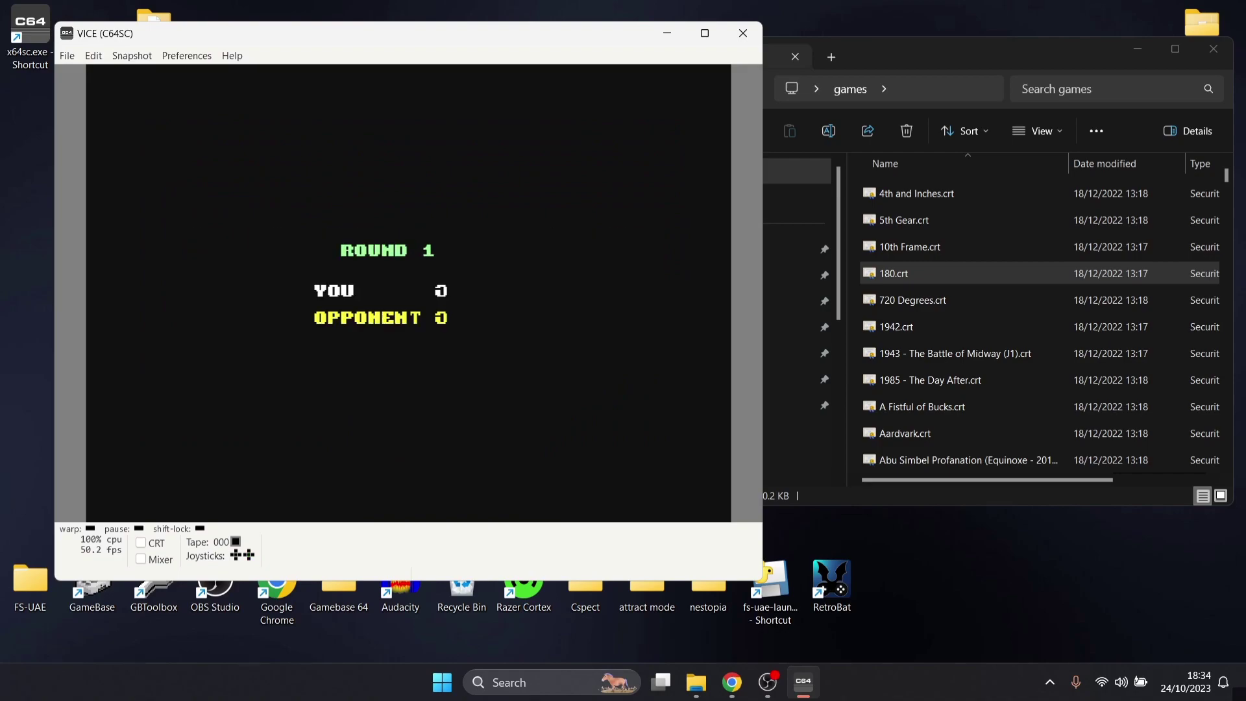
- Switch VICE to fullscreen from the Preferences options
left_click(187, 56)
left_click(188, 56)
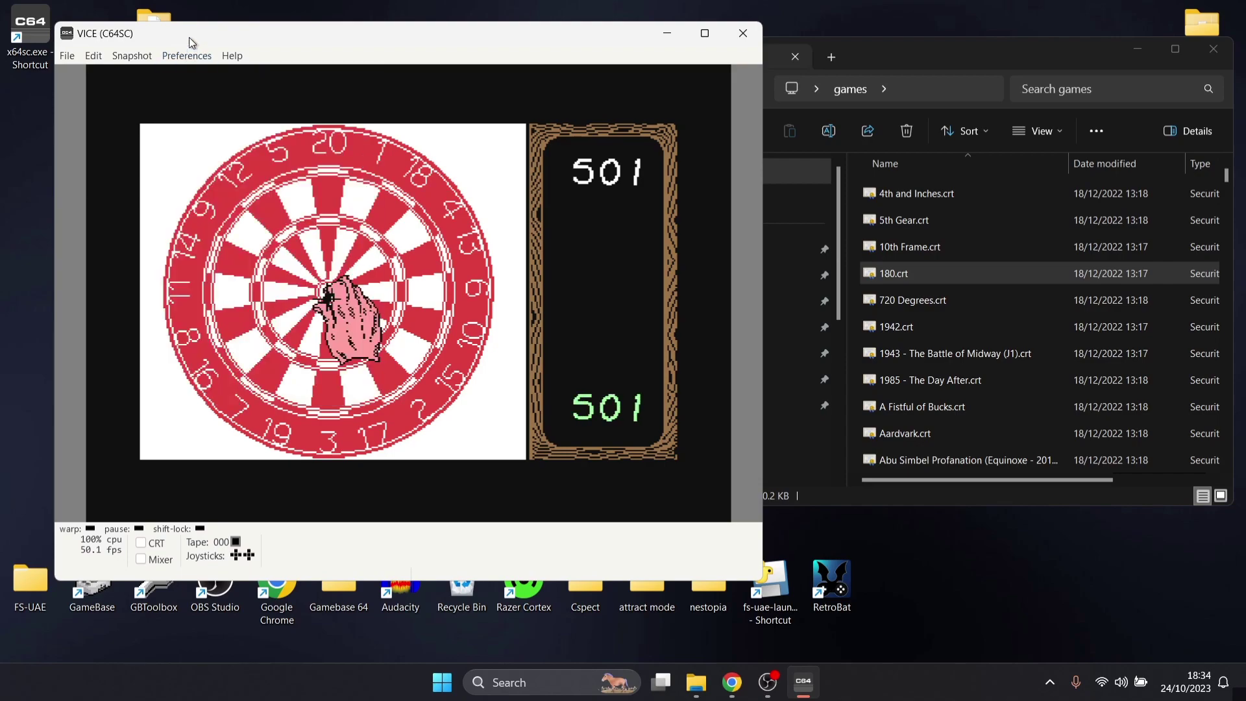
left_click(190, 57)
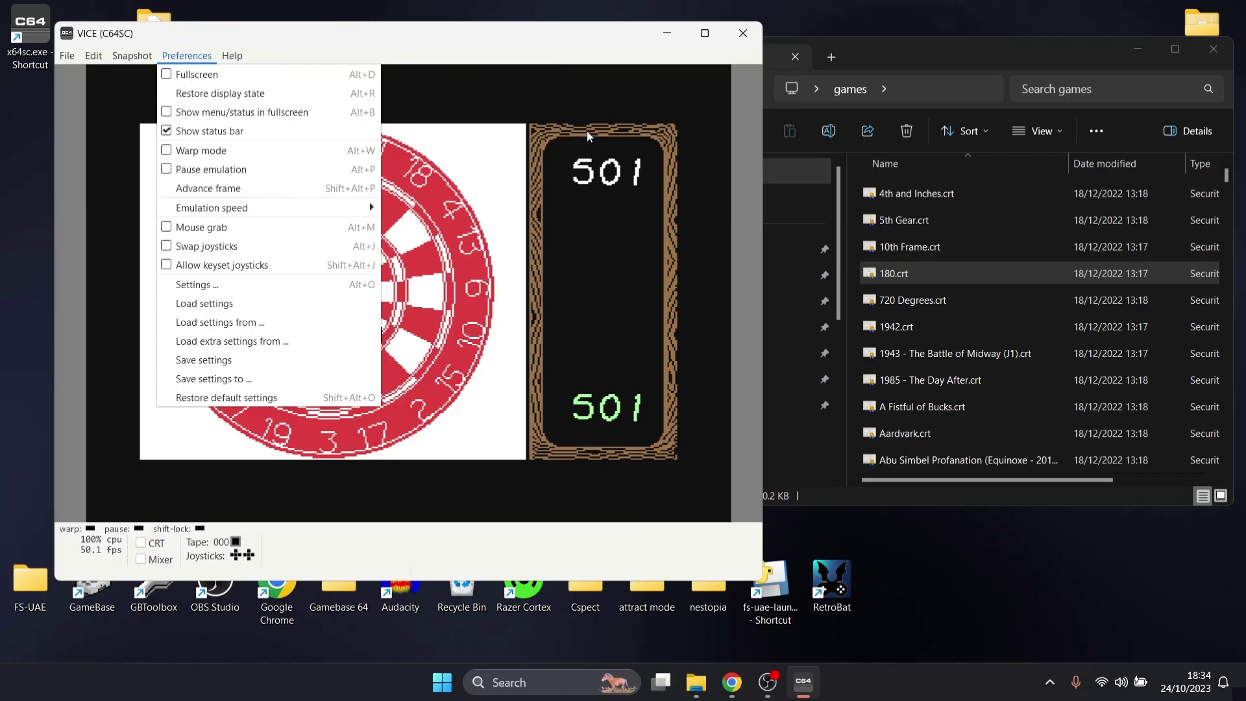
key("alt+d")
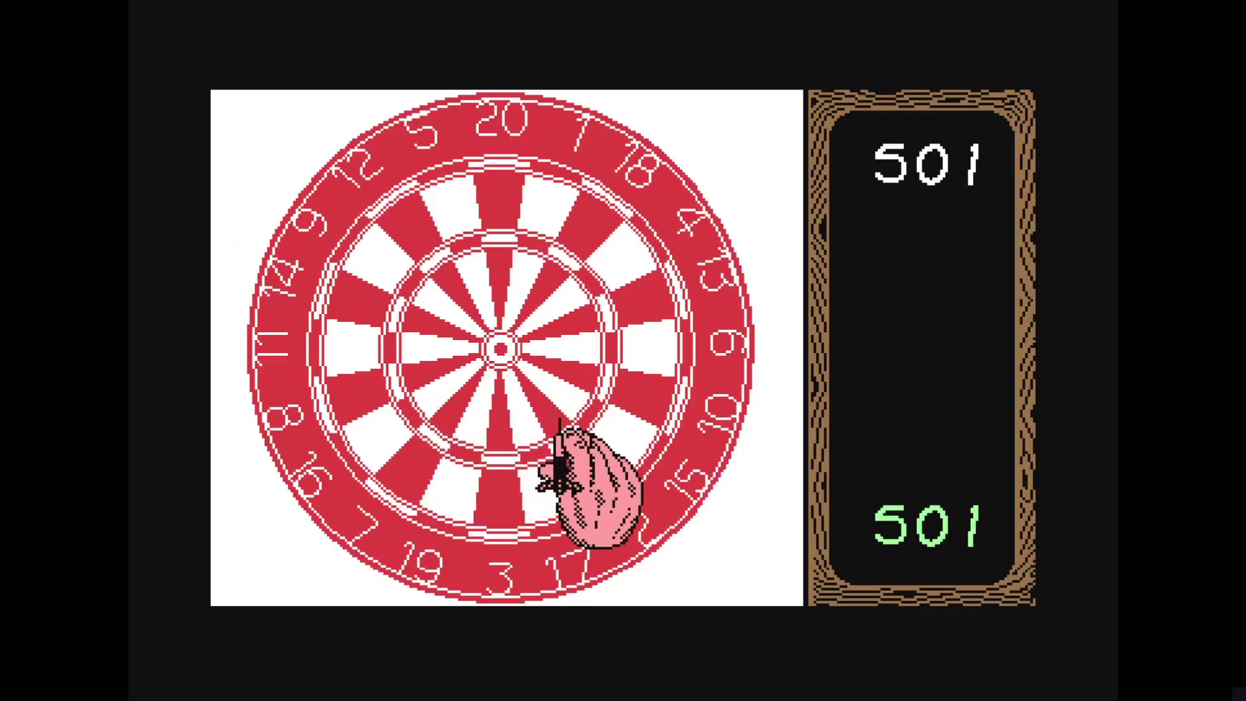
- Throw the first three darts, scoring 75 to leave 426 against the opponent's 456
key("space")
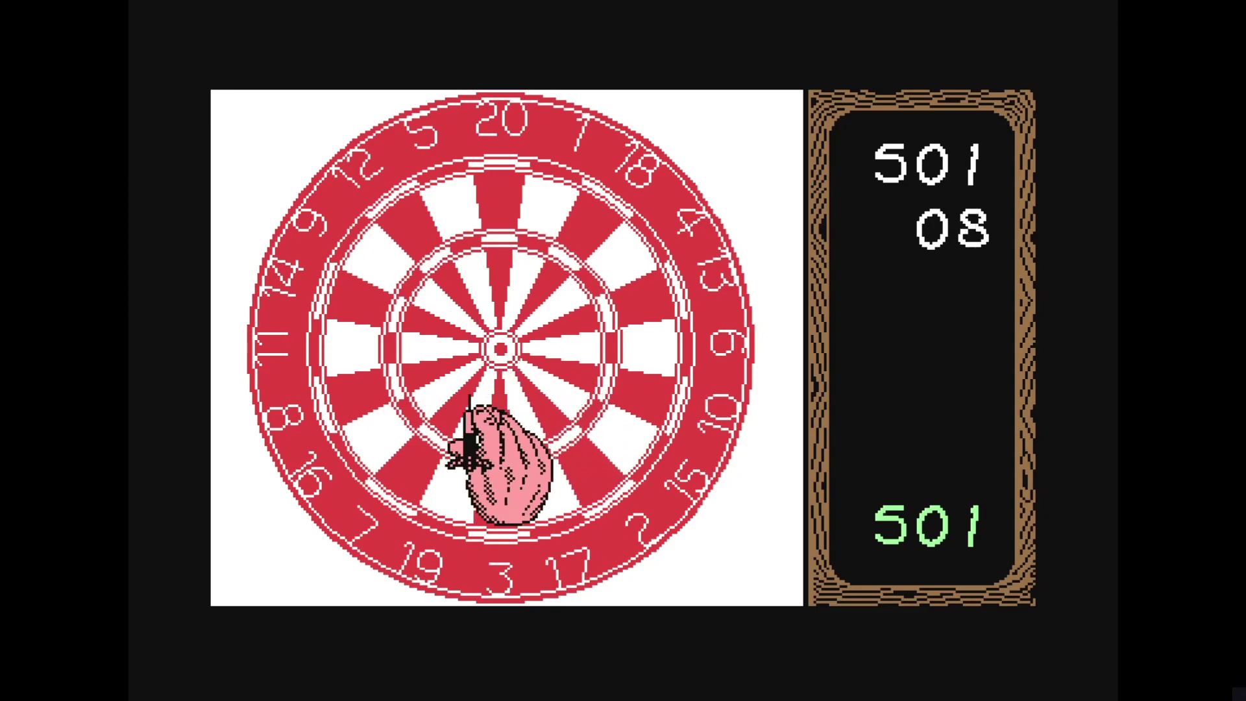
key("ctrl")
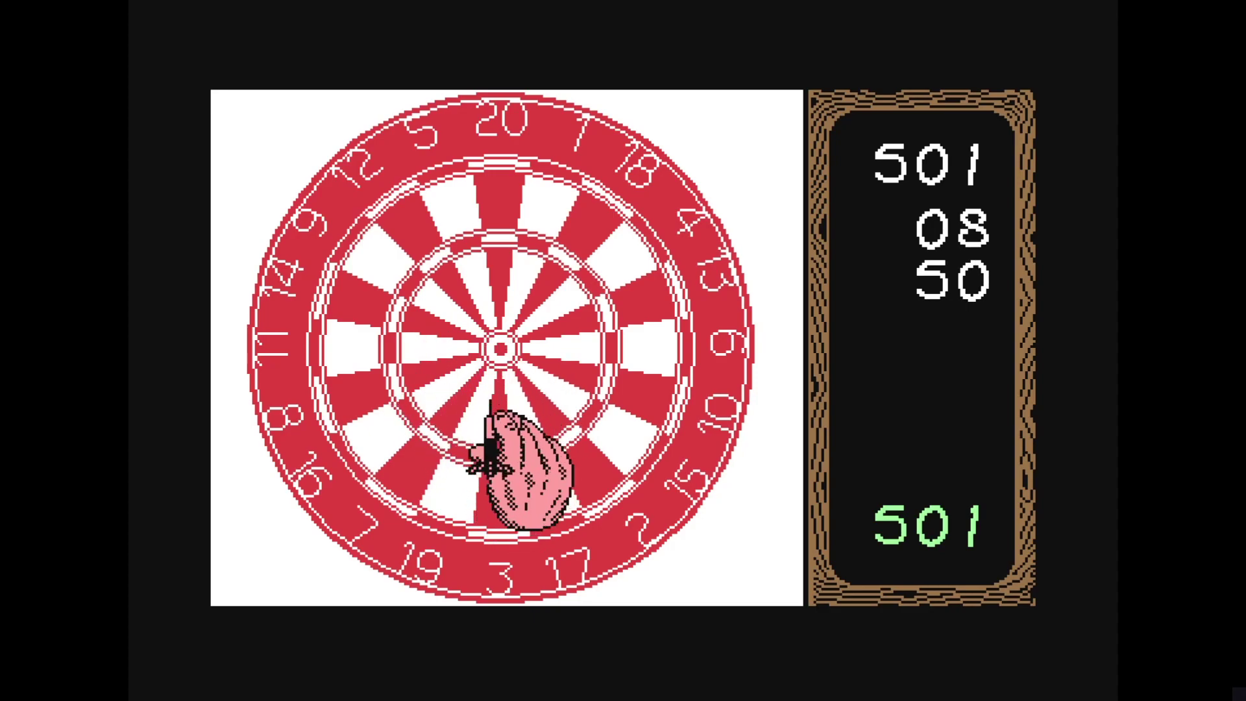
key("ctrl")
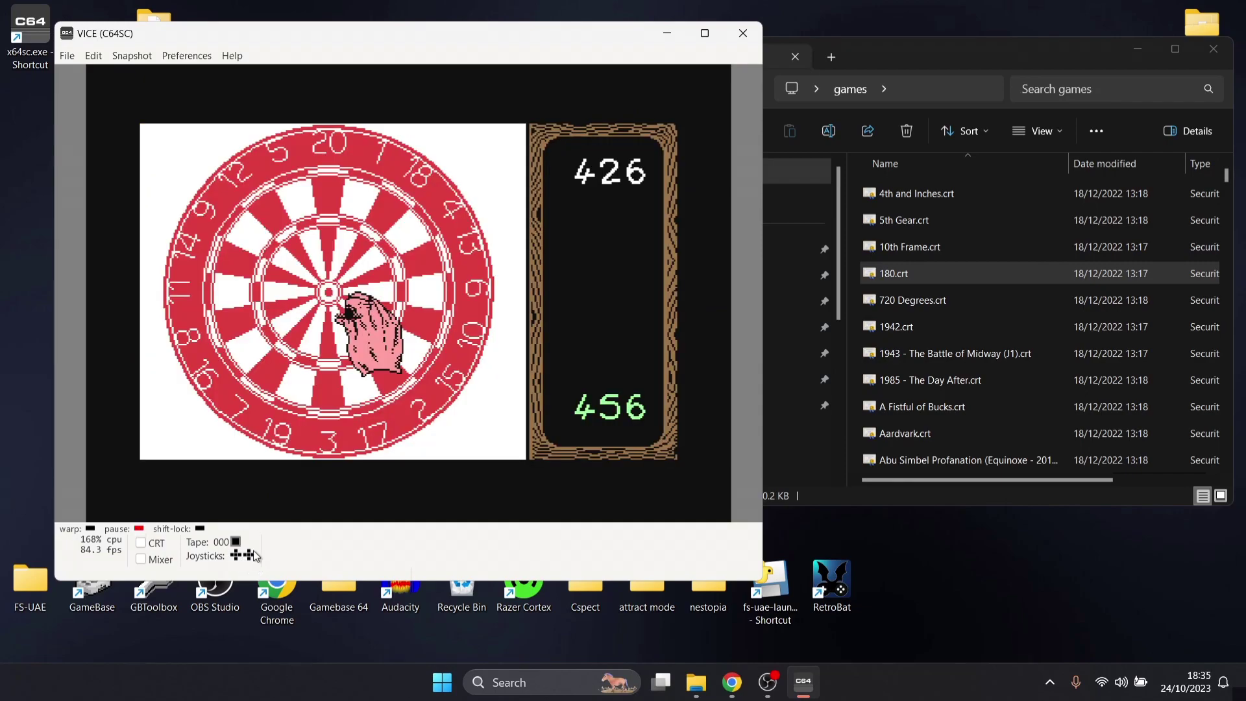
- Pause the darts game and scroll Explorer's games folder to the Cyberdyne Warrior and Cyberwing .crt files
left_click(138, 529)
left_click(138, 528)
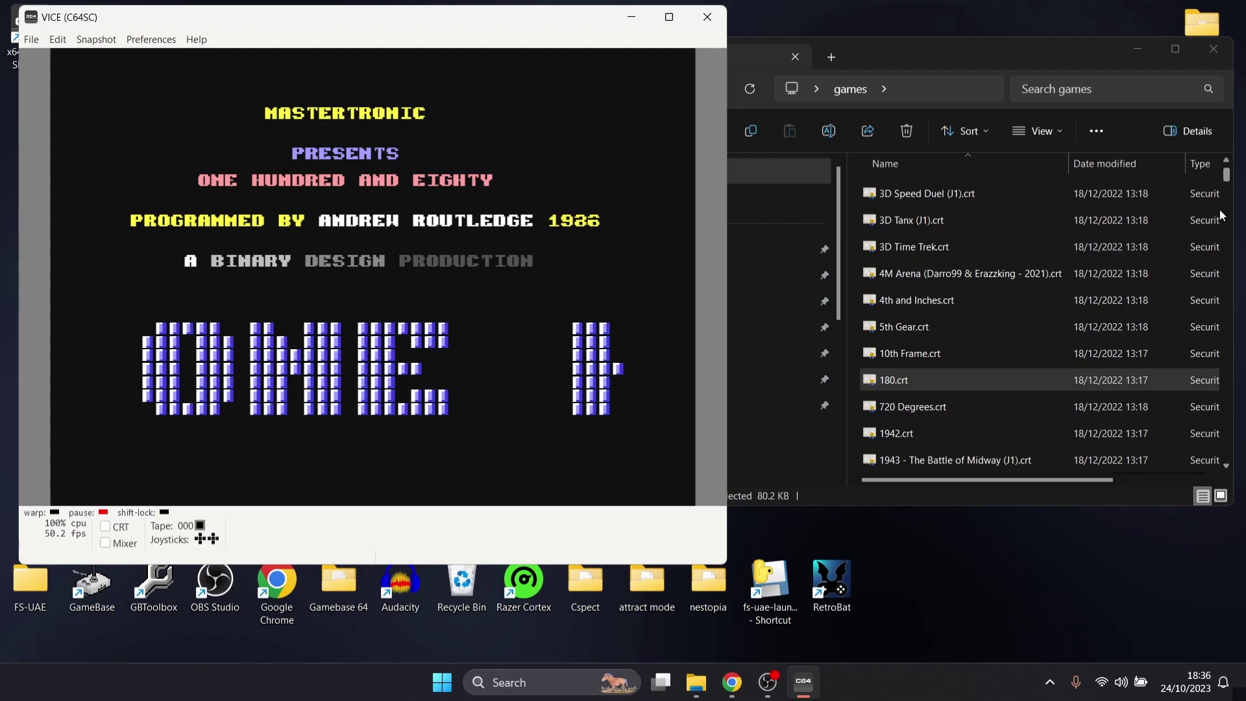
left_click(1229, 183)
left_click_drag(1229, 183, 1231, 230)
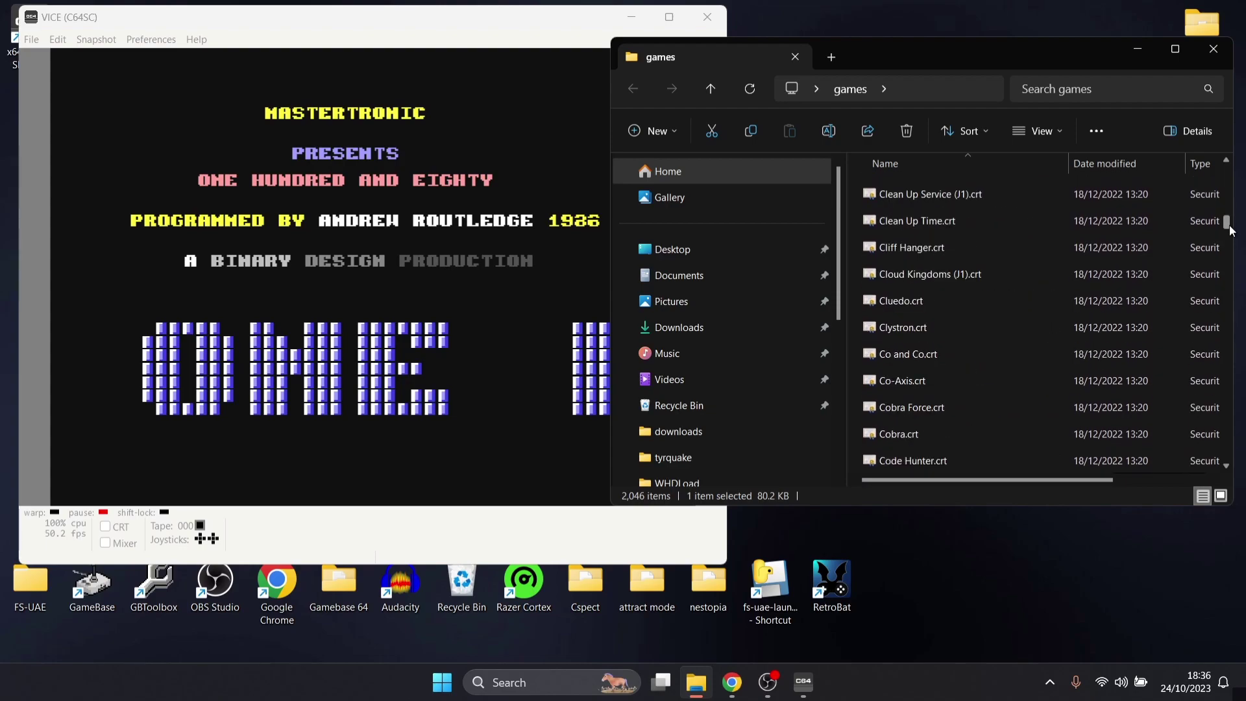
left_click(1227, 466)
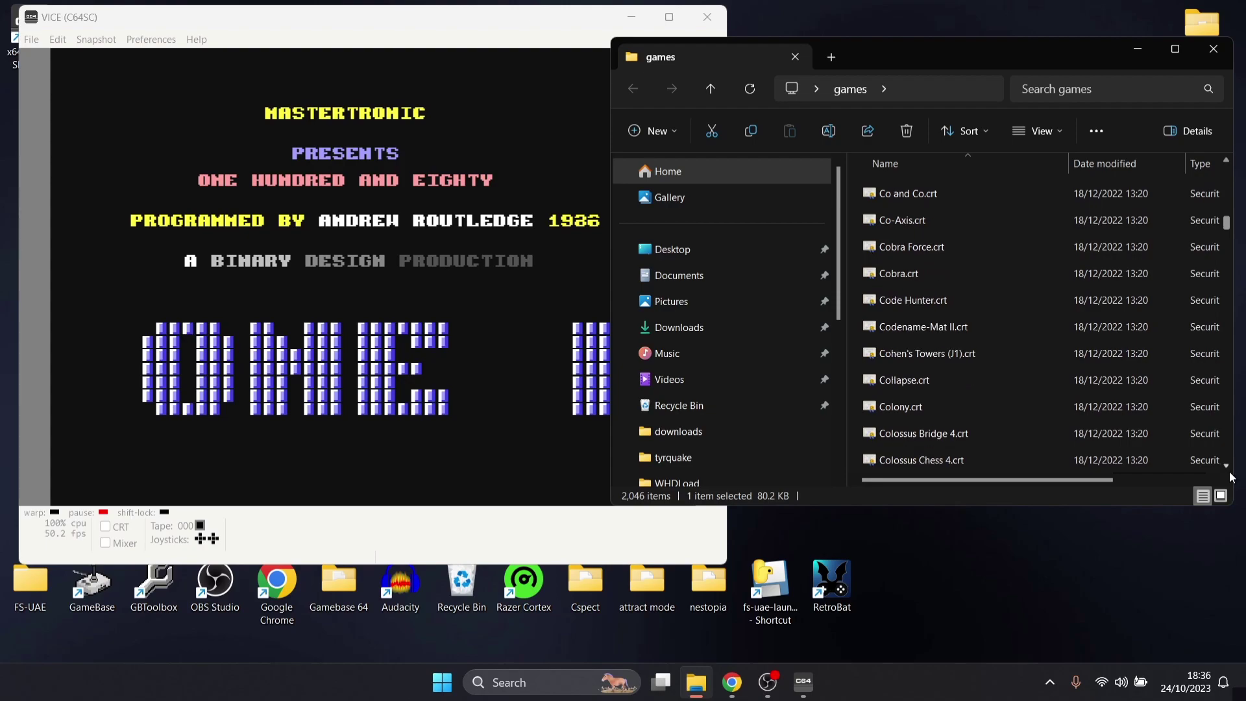
scroll(1231, 477, "down", 8)
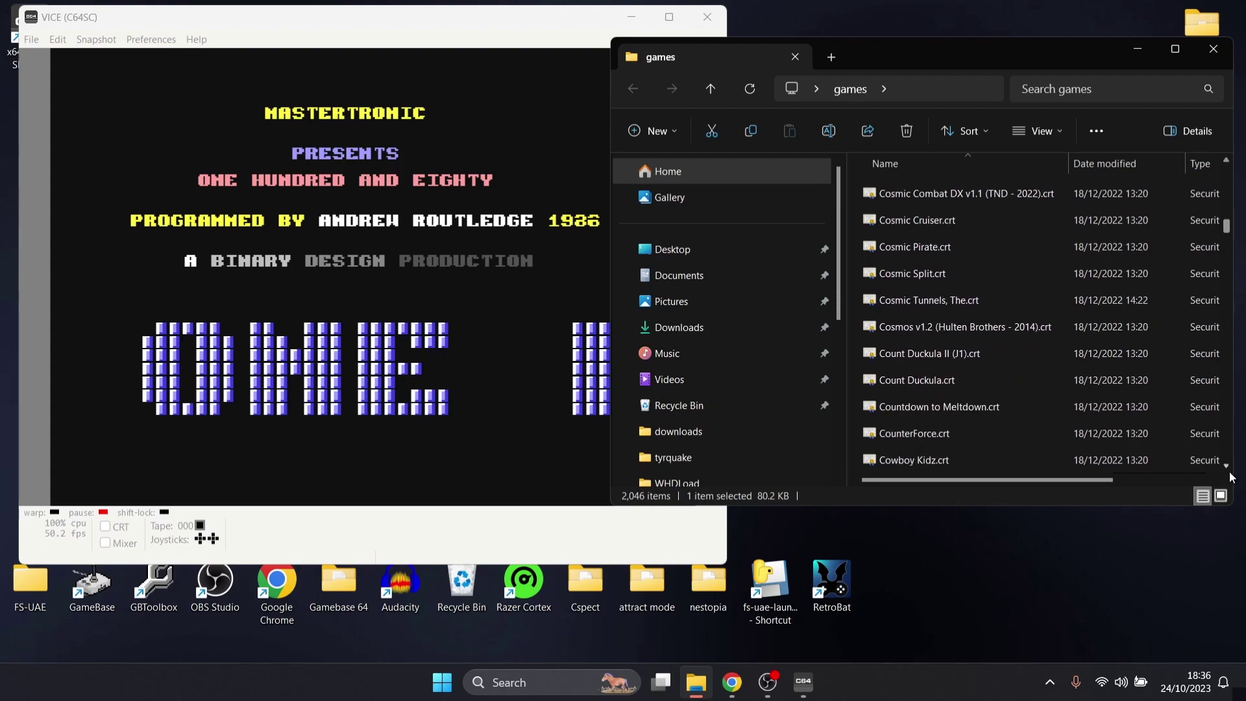
scroll(1230, 477, "down", 6)
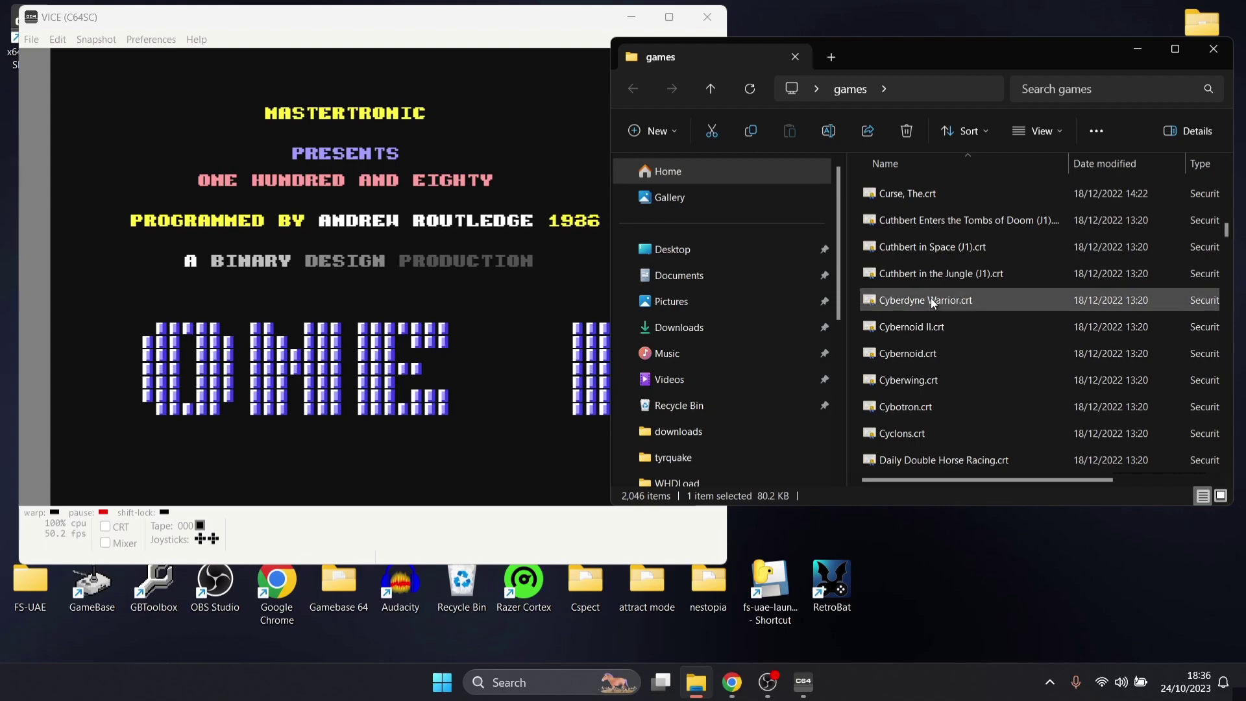
- Load Cyberdyne Warrior.crt into the resumed emulator and start the game
left_click(103, 514)
left_click_drag(952, 295, 352, 304)
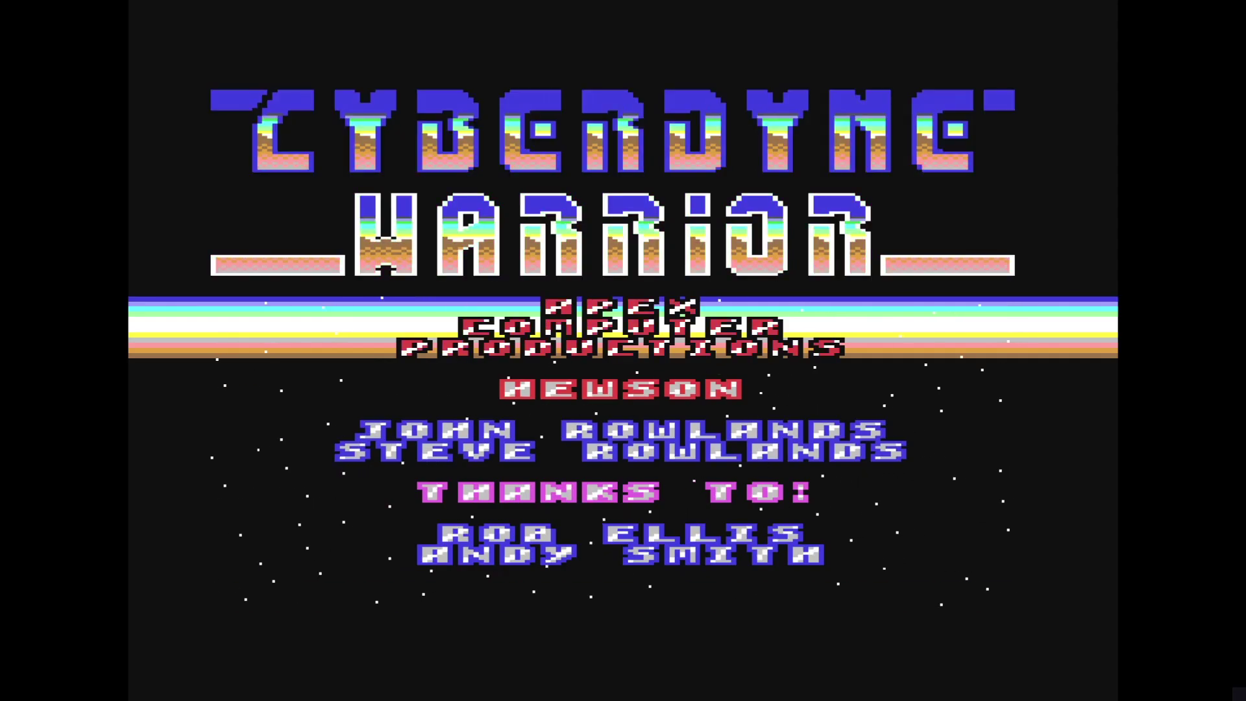
key("space")
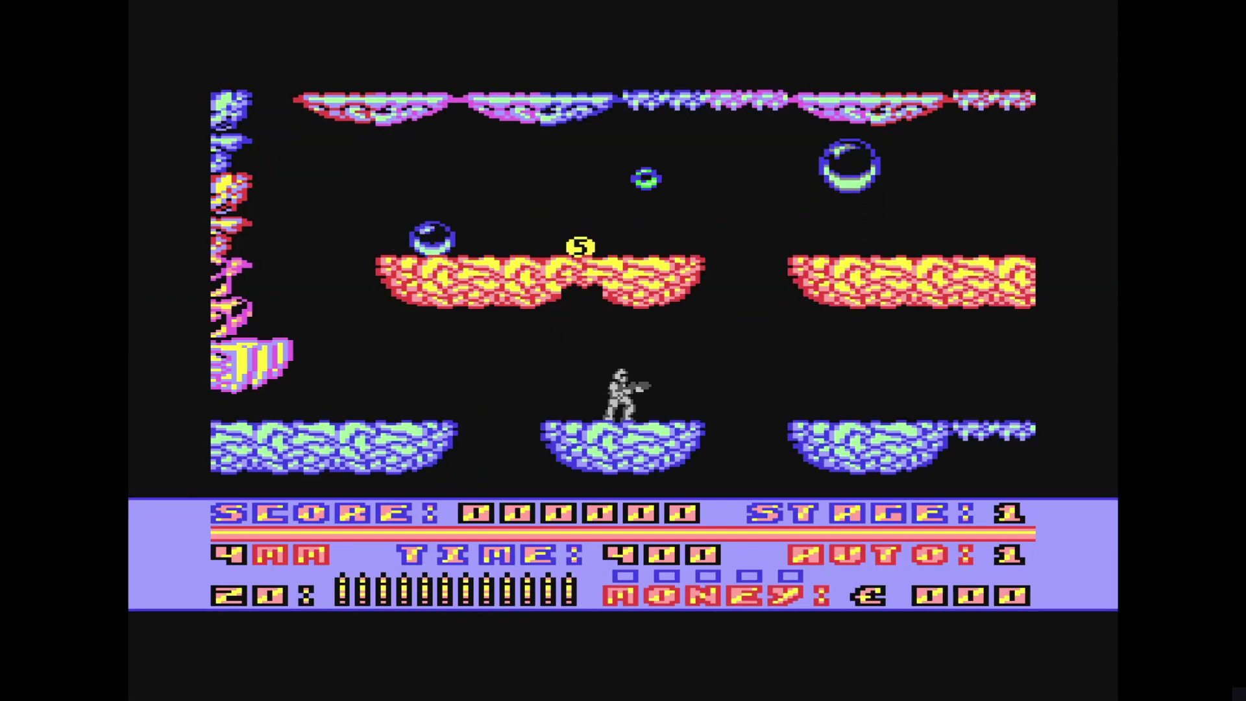
- Guide the soldier across the ledges and red platform, firing, into the next room
key("Left")
key("Up")
key("space")
key("Up")
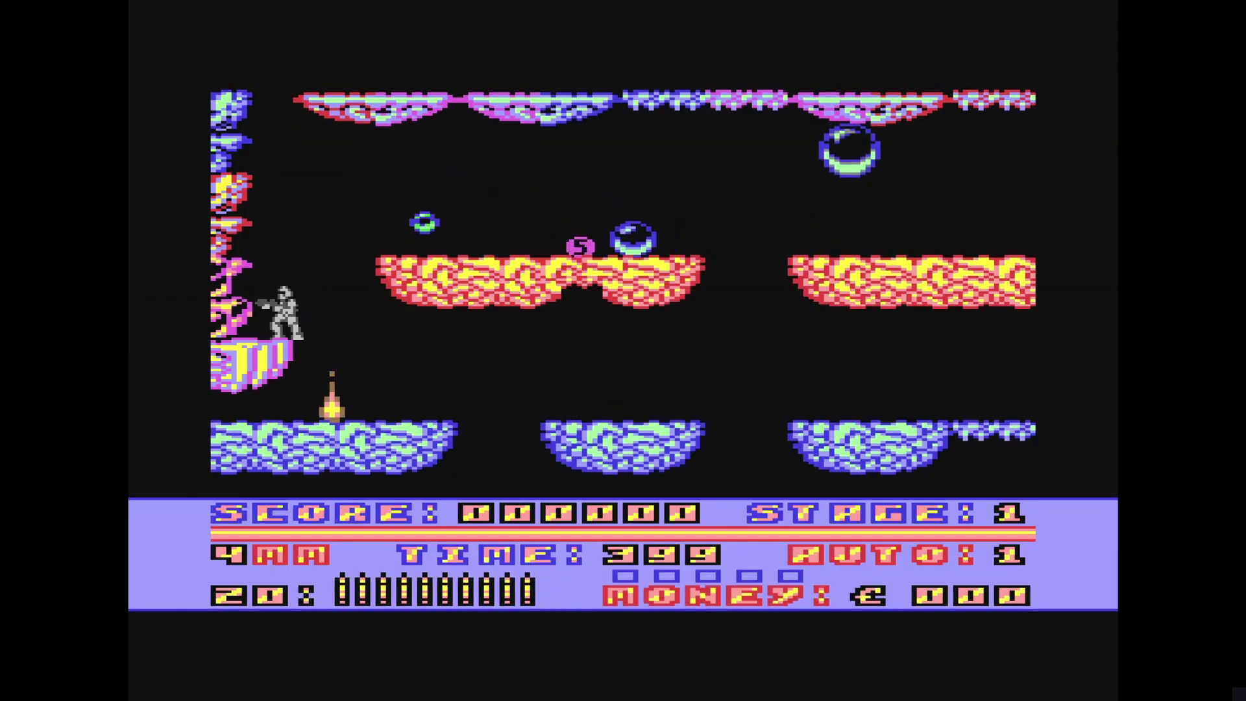
key("Right")
key("Up")
key("space")
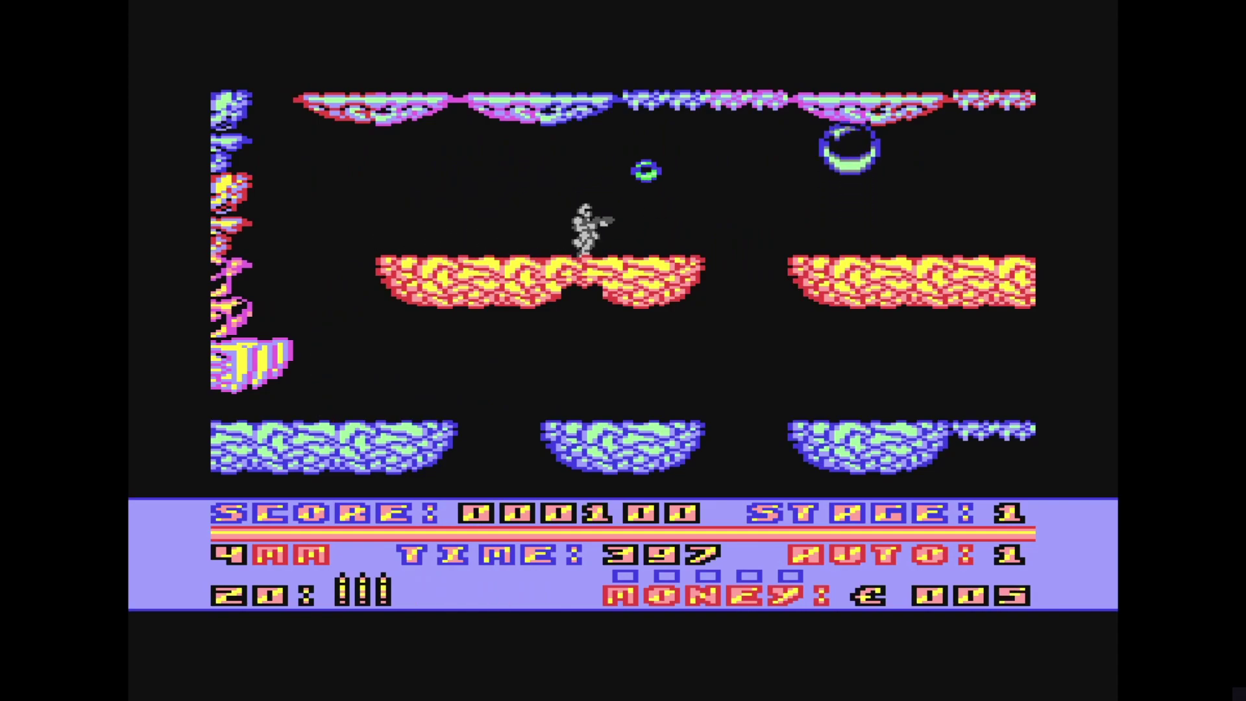
key("Right")
key("space")
key("Up")
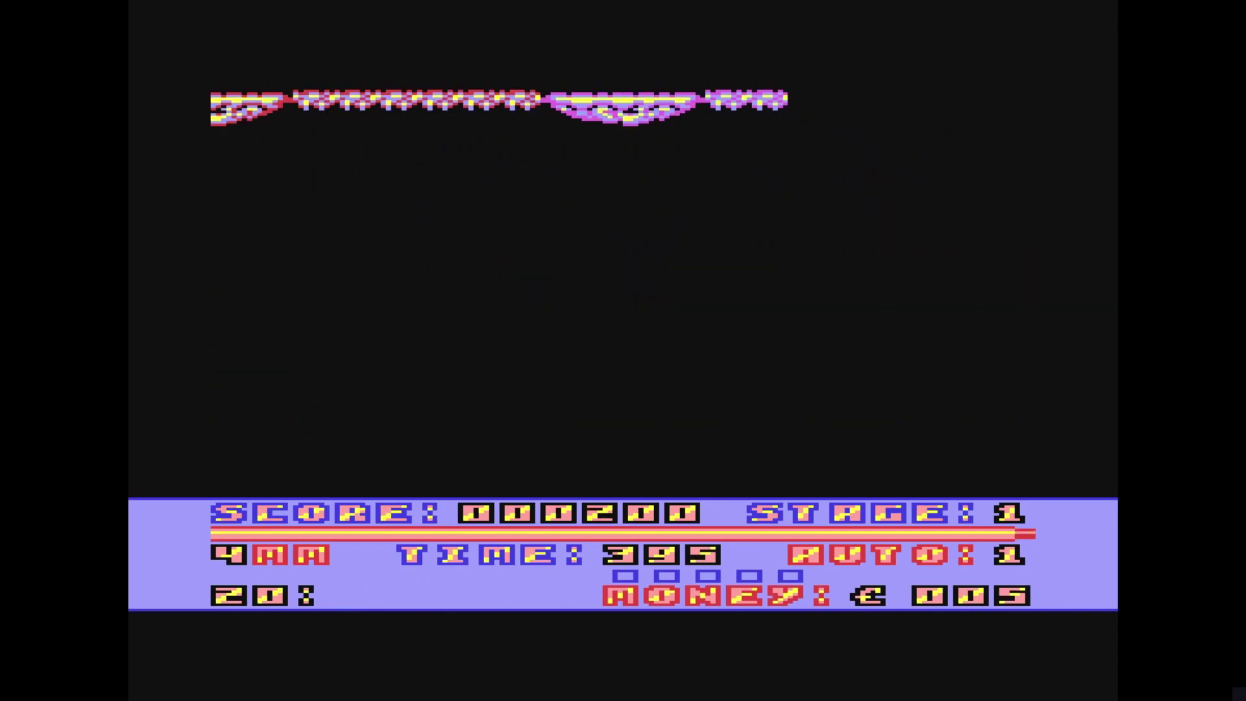
- Cross the pink platform, shoot the enemy by the pillar and collect money into a new room
key("Right")
key("Up")
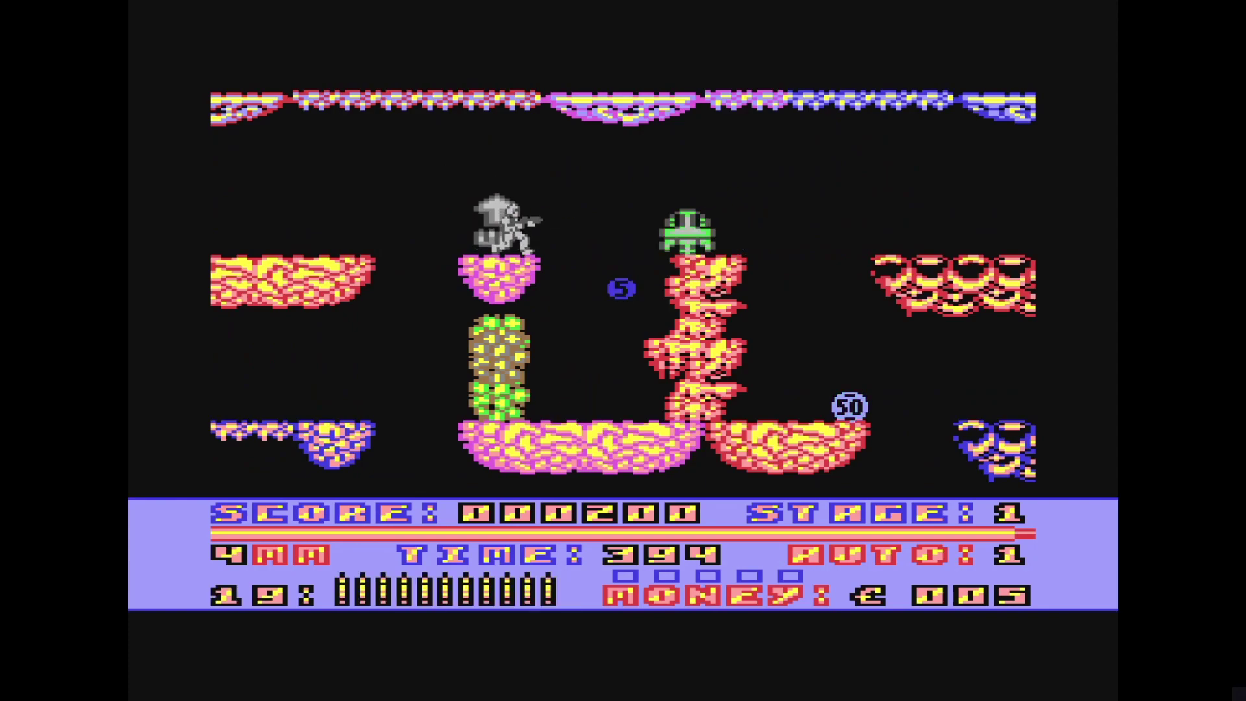
key("Right")
key("Up")
key("space")
key("Up")
key("space")
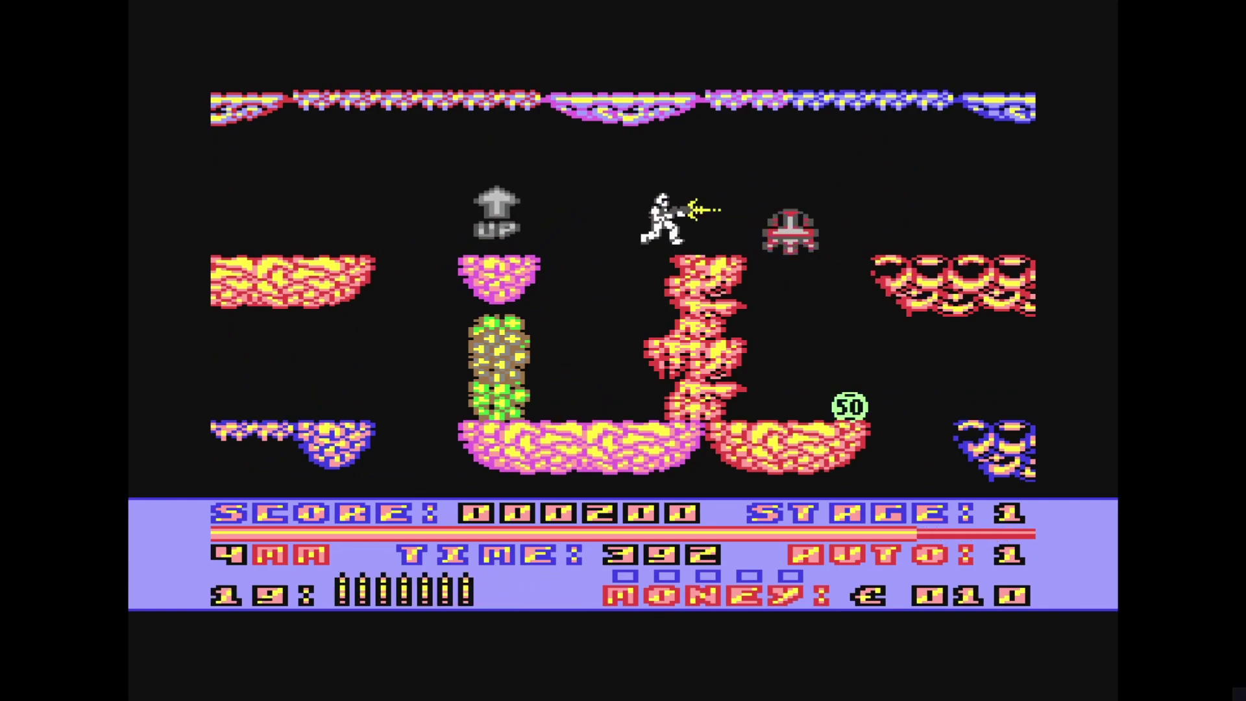
key("Right")
key("space")
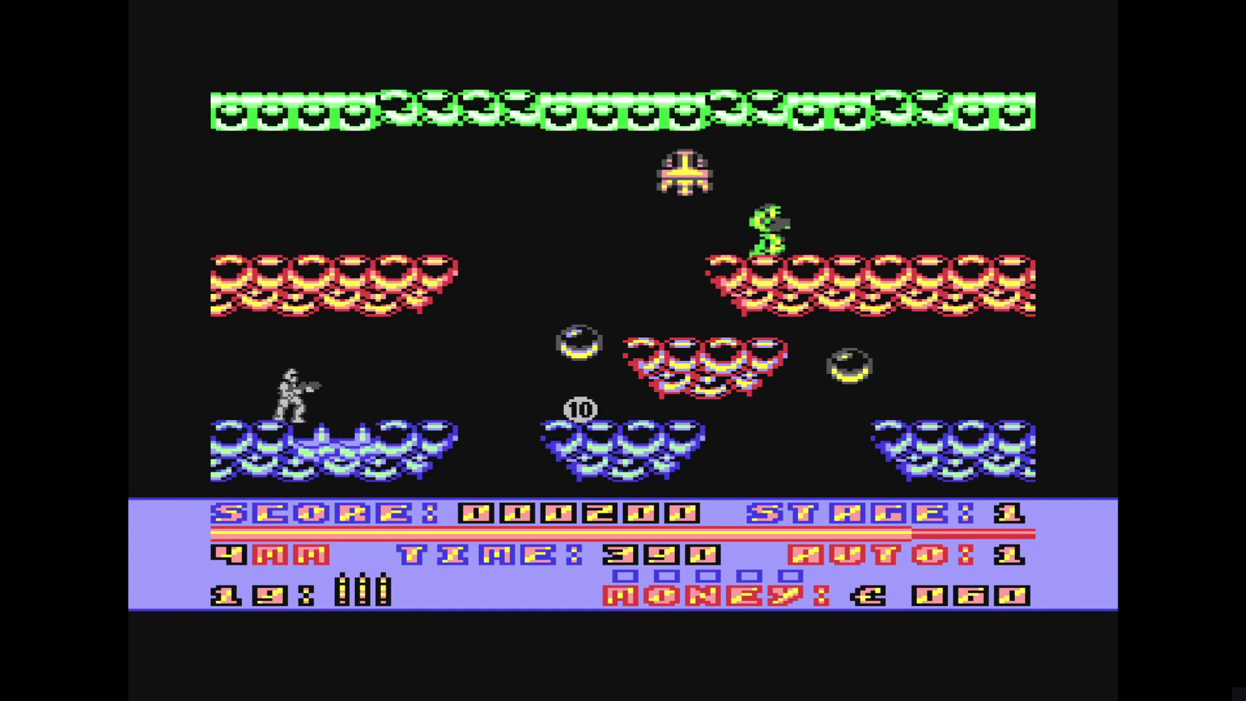
- Return VICE to a window and pause Cyberdyne Warrior at stage 1 with score 200
key("alt+d")
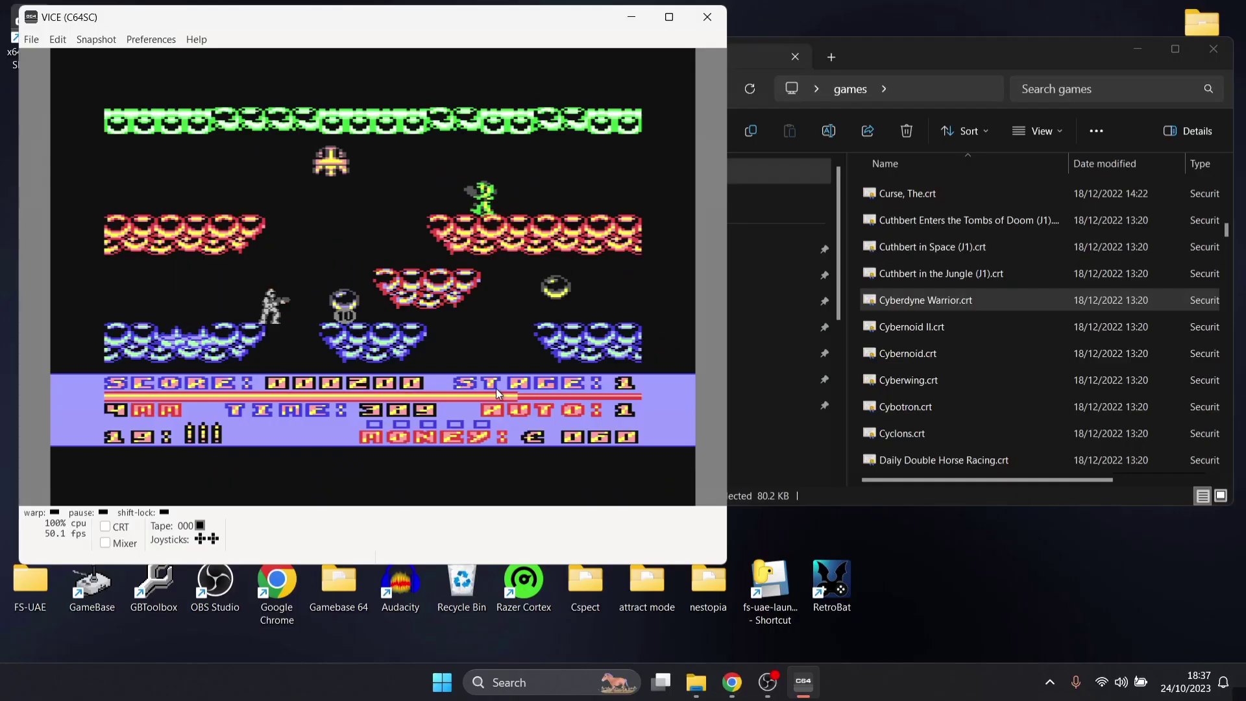
key("alt+p")
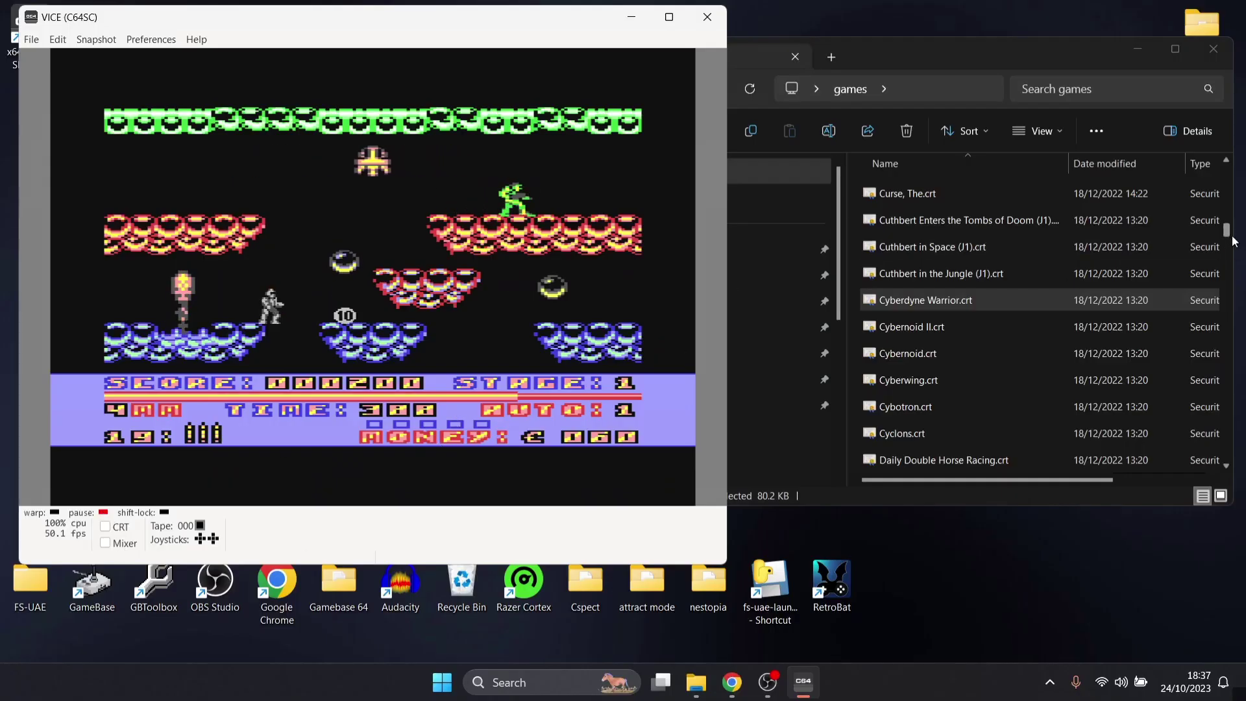
left_click_drag(1226, 231, 1227, 237)
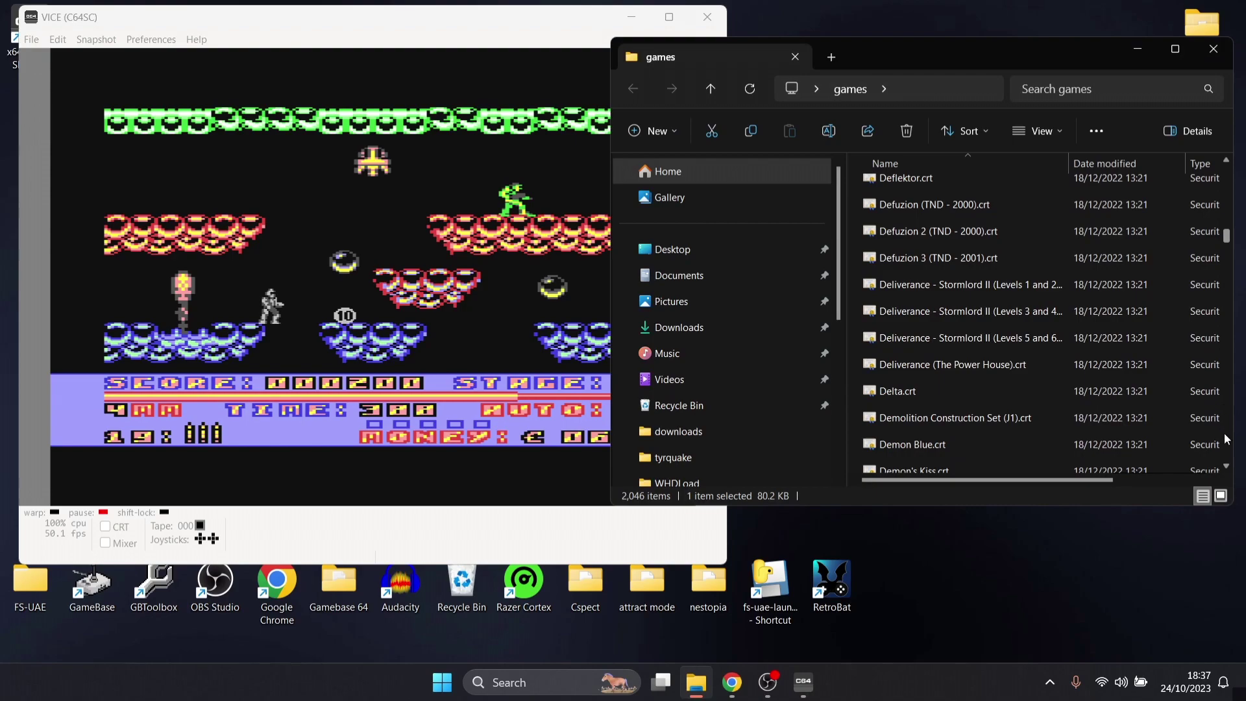
- Load Demon Blue.crt into the resumed emulator and switch it to full screen
left_click(1227, 466)
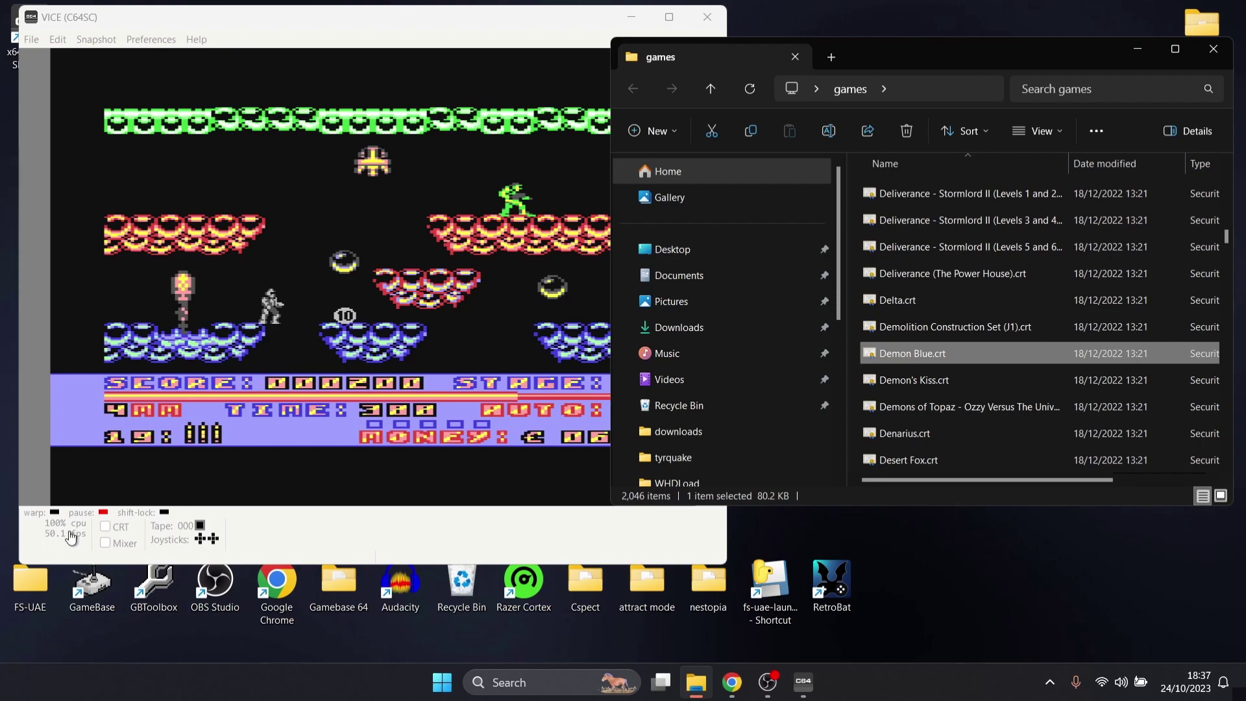
left_click(104, 511)
left_click_drag(917, 354, 325, 270)
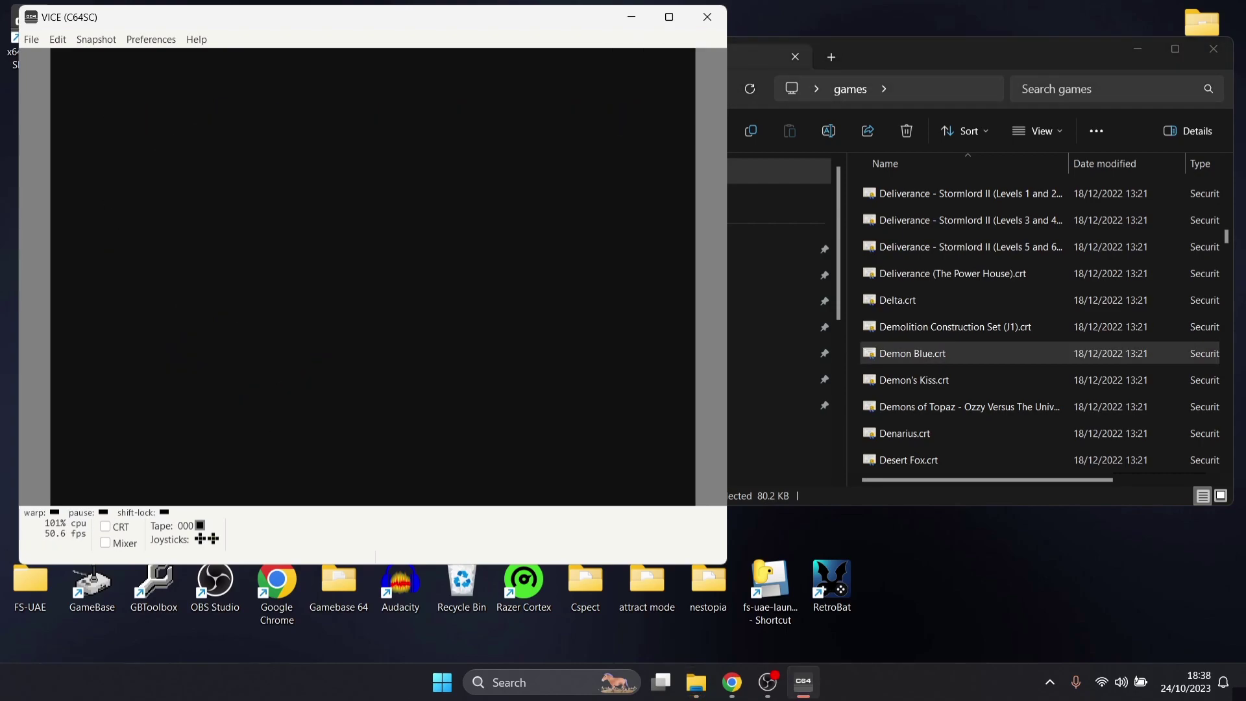
double_click(325, 269)
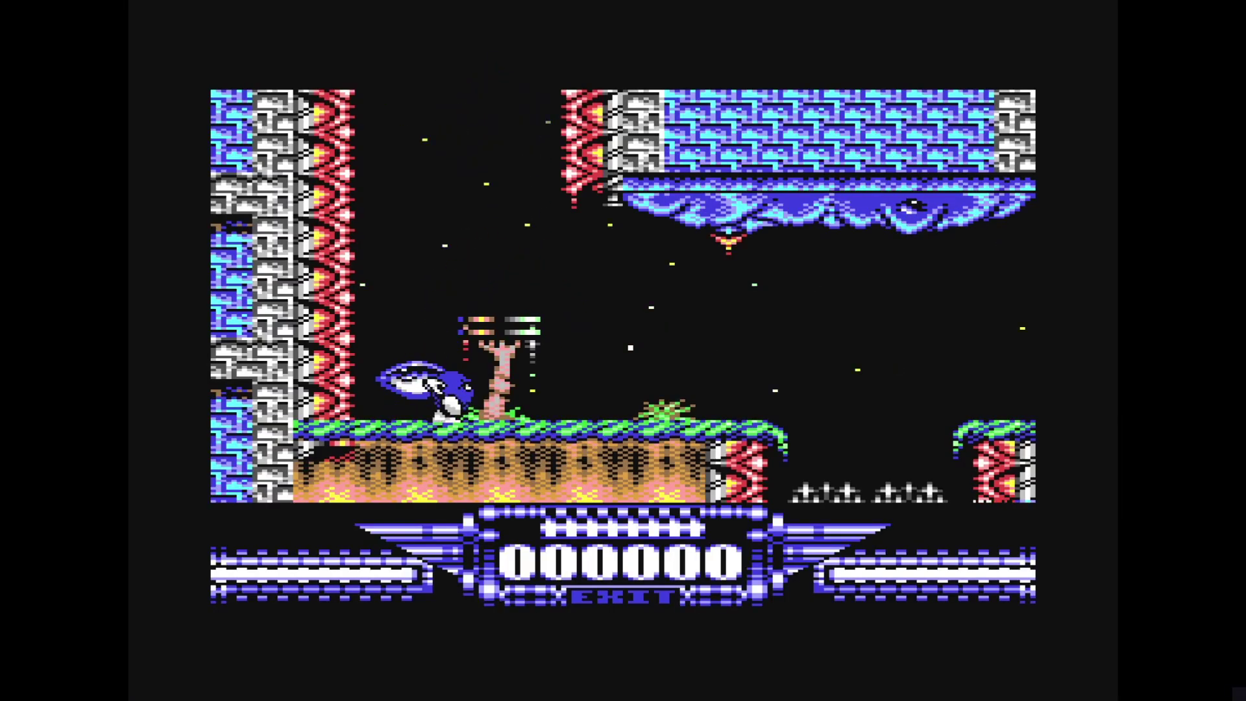
- Throw stars and jump across the eye platform and spike gap to the next screen
key("space")
key("Left")
key("Up")
key("Right")
key("Up")
key("space")
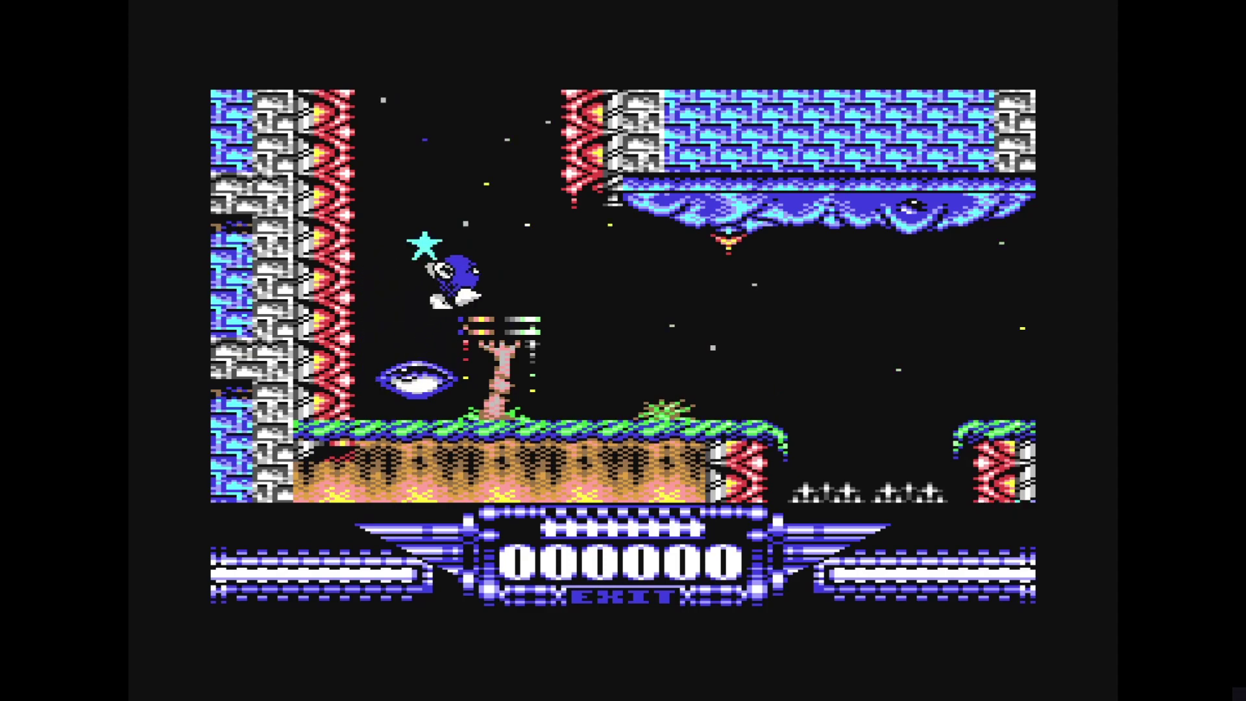
key("Right")
key("space")
key("Up")
key("space")
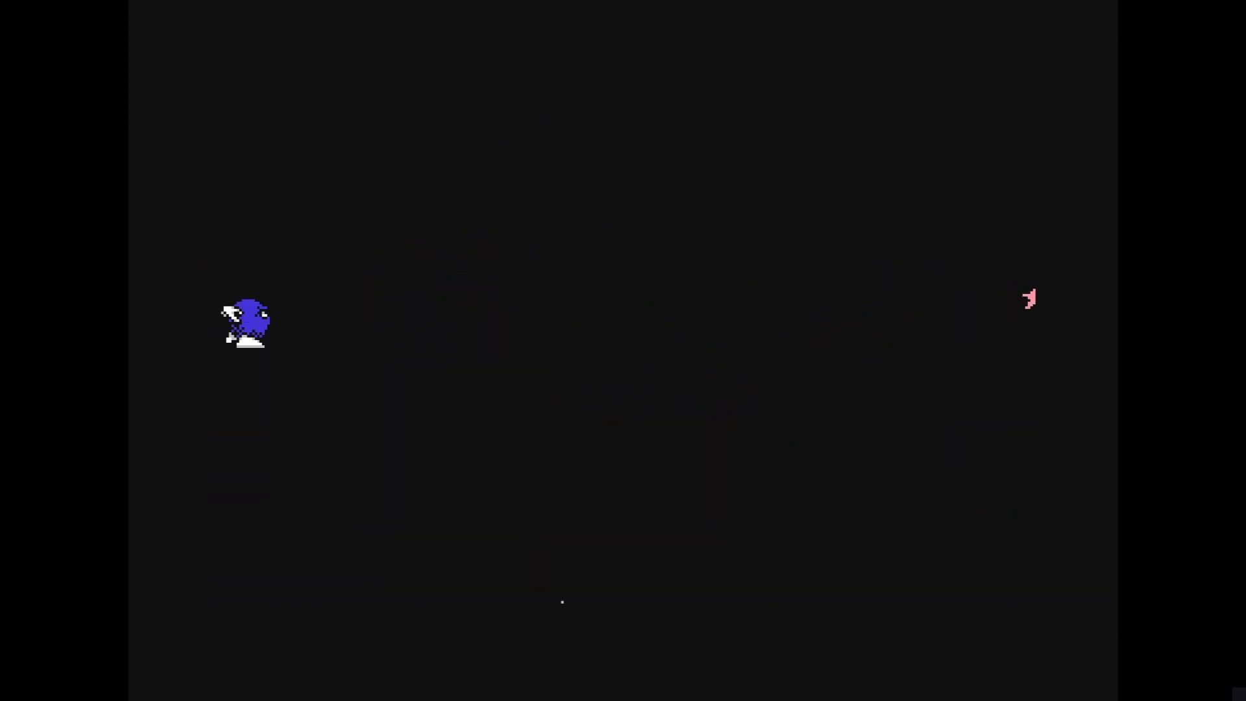
- Run past the sword, hit enemies with stars and leap between platforms, reaching 120 points
key("Right")
key("space")
key("Right")
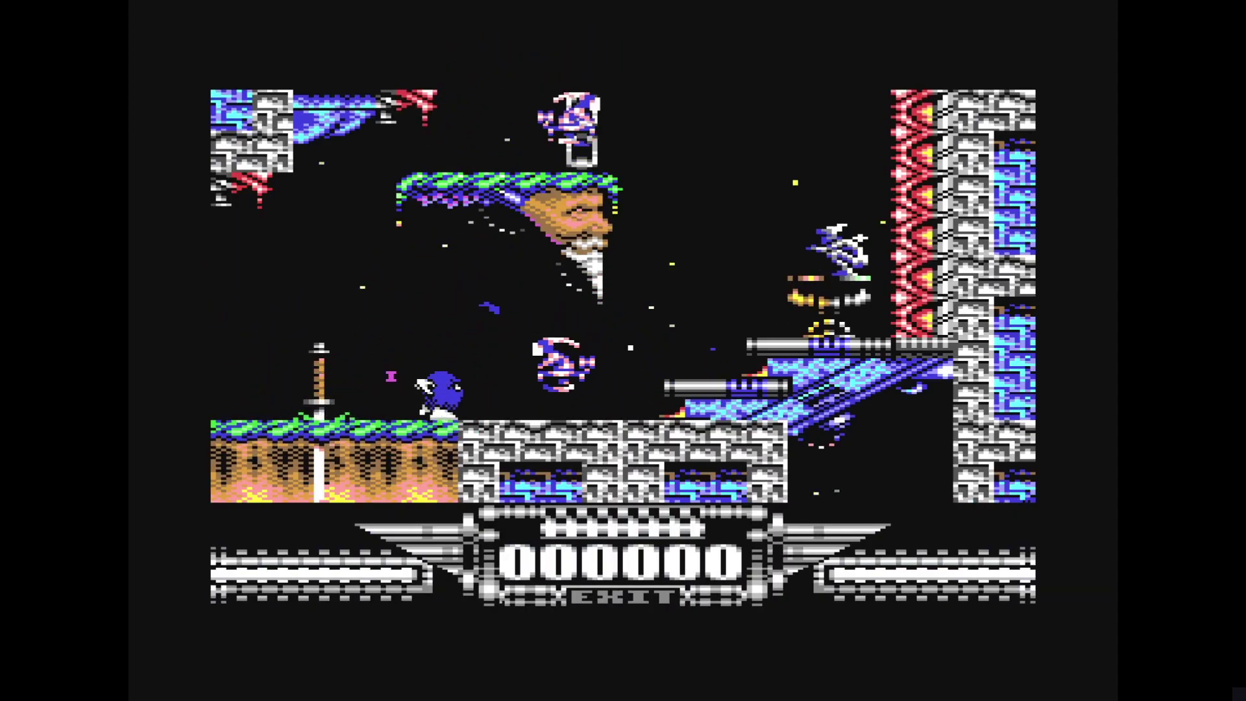
key("Right")
key("space")
key("Up")
key("space")
key("Up")
key("space")
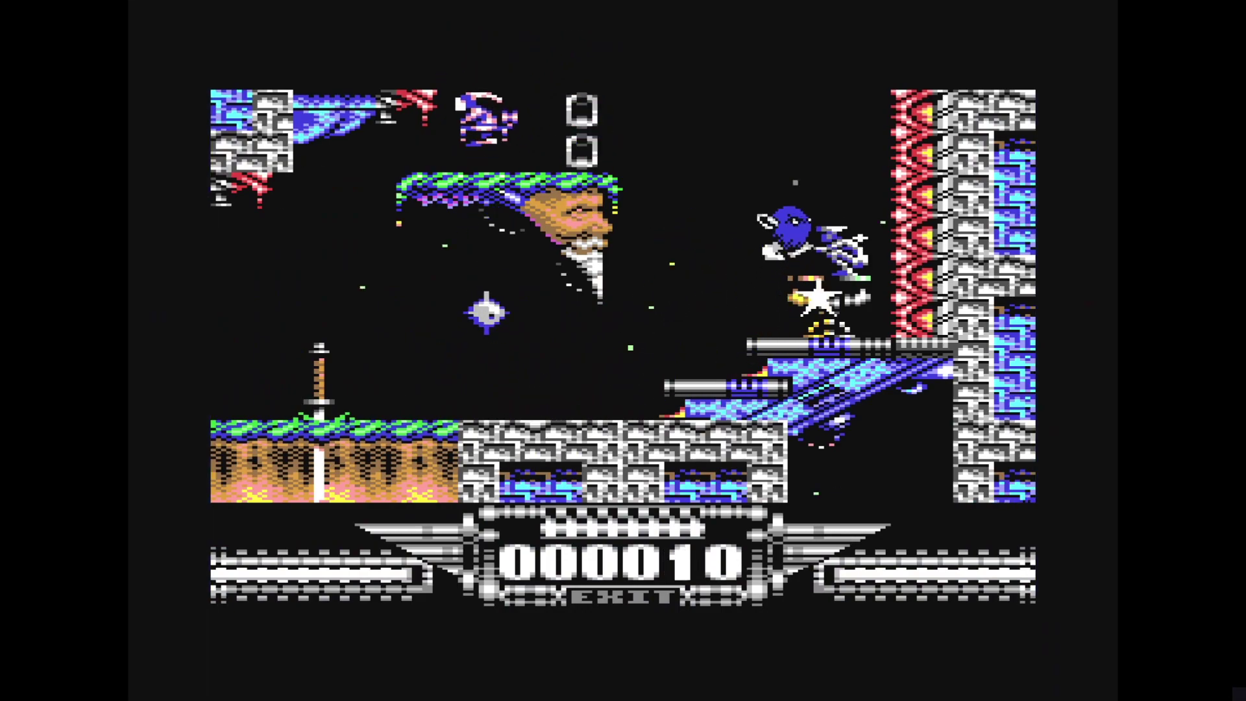
key("Left")
key("space")
key("Up")
key("space")
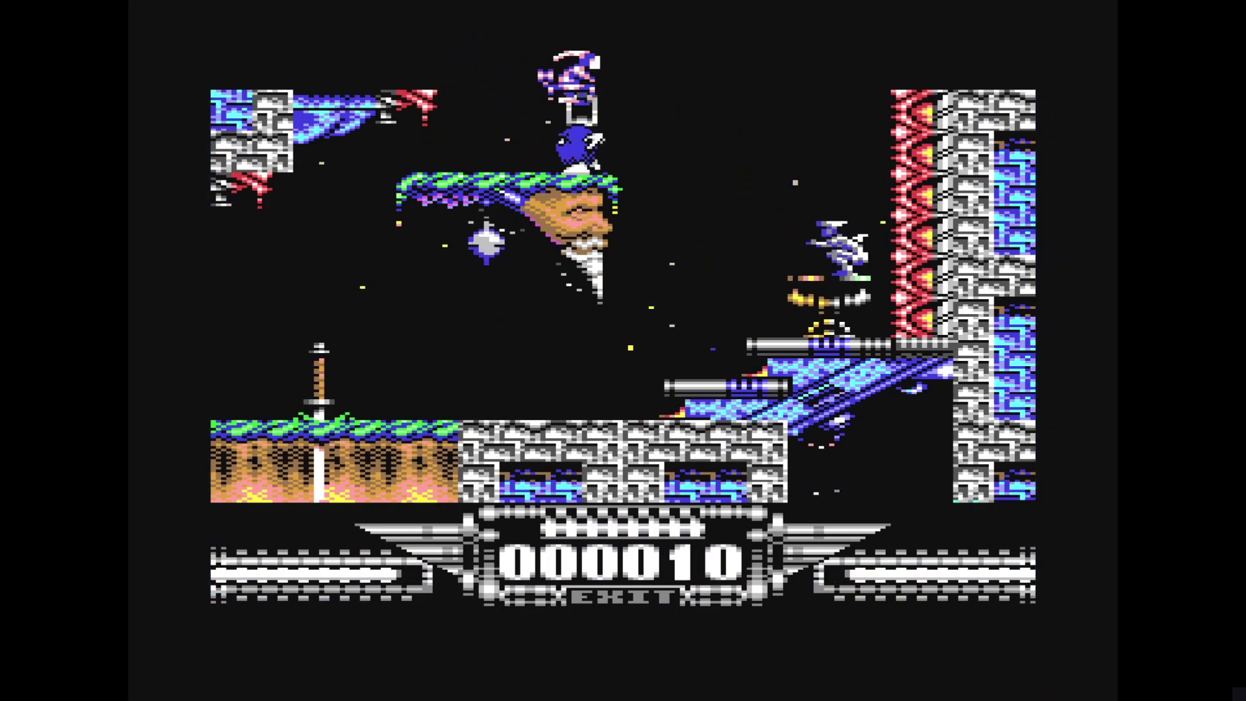
key("space")
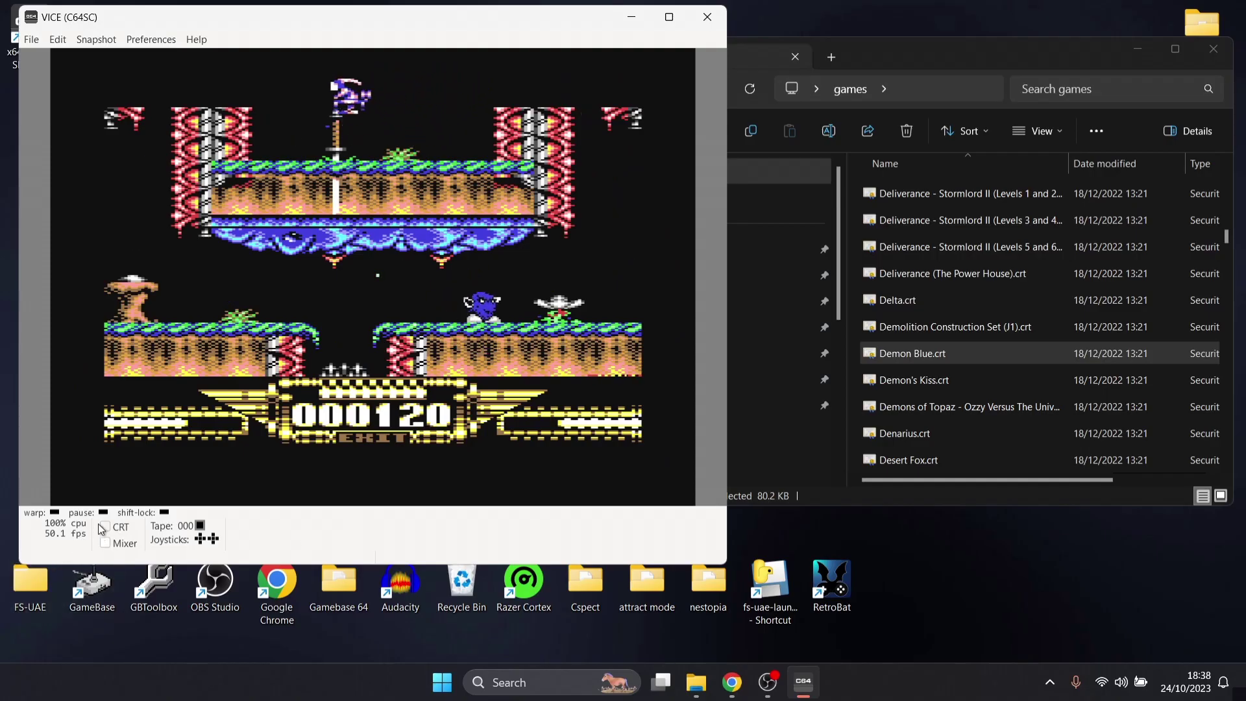
key("space")
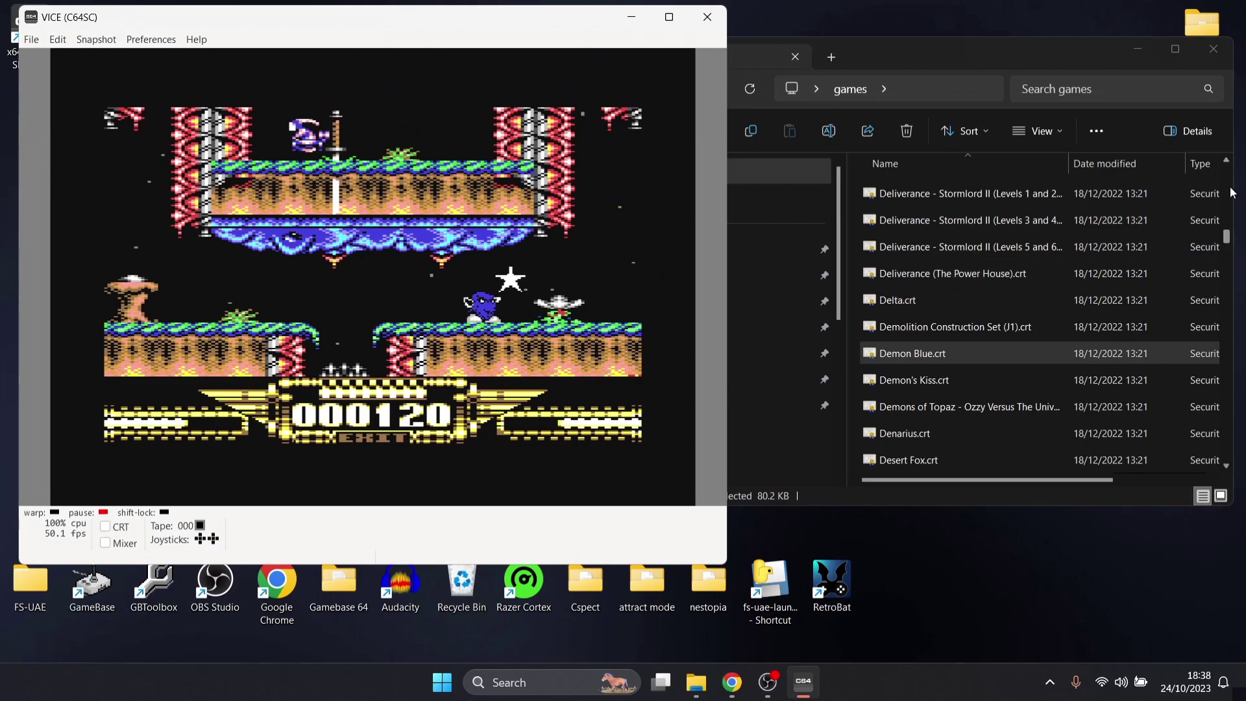
left_click_drag(1231, 243, 1231, 261)
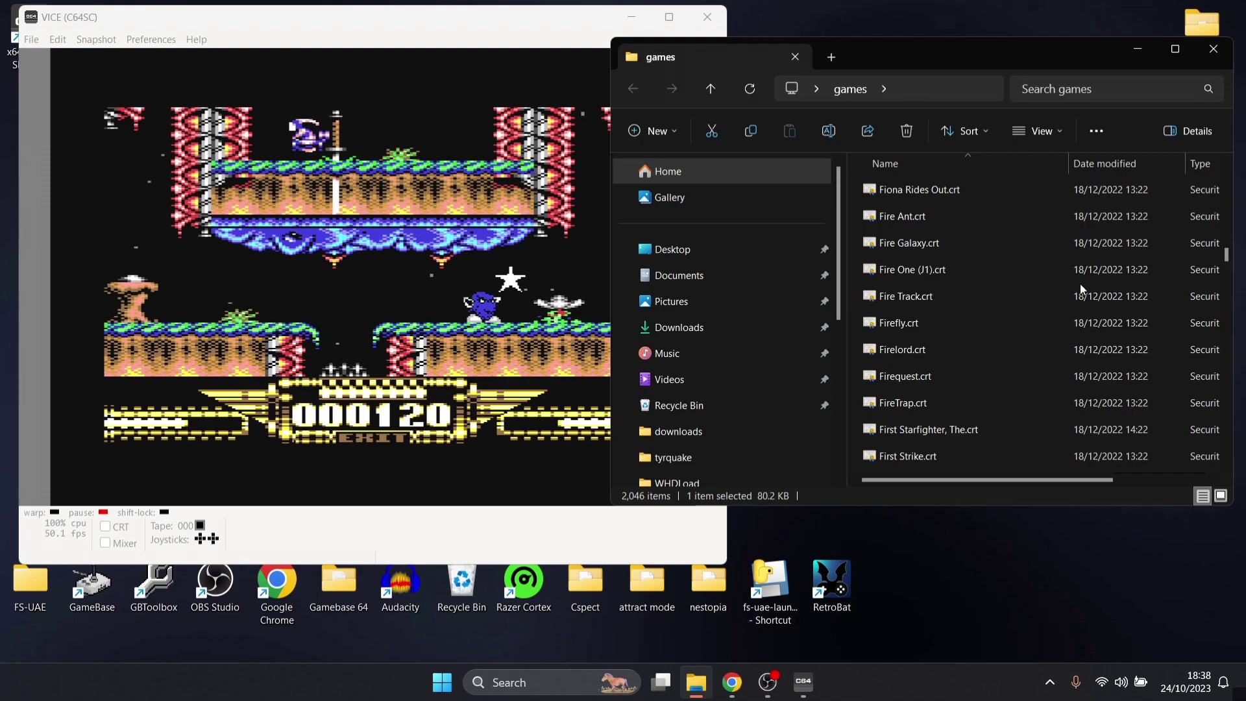
left_click(948, 352)
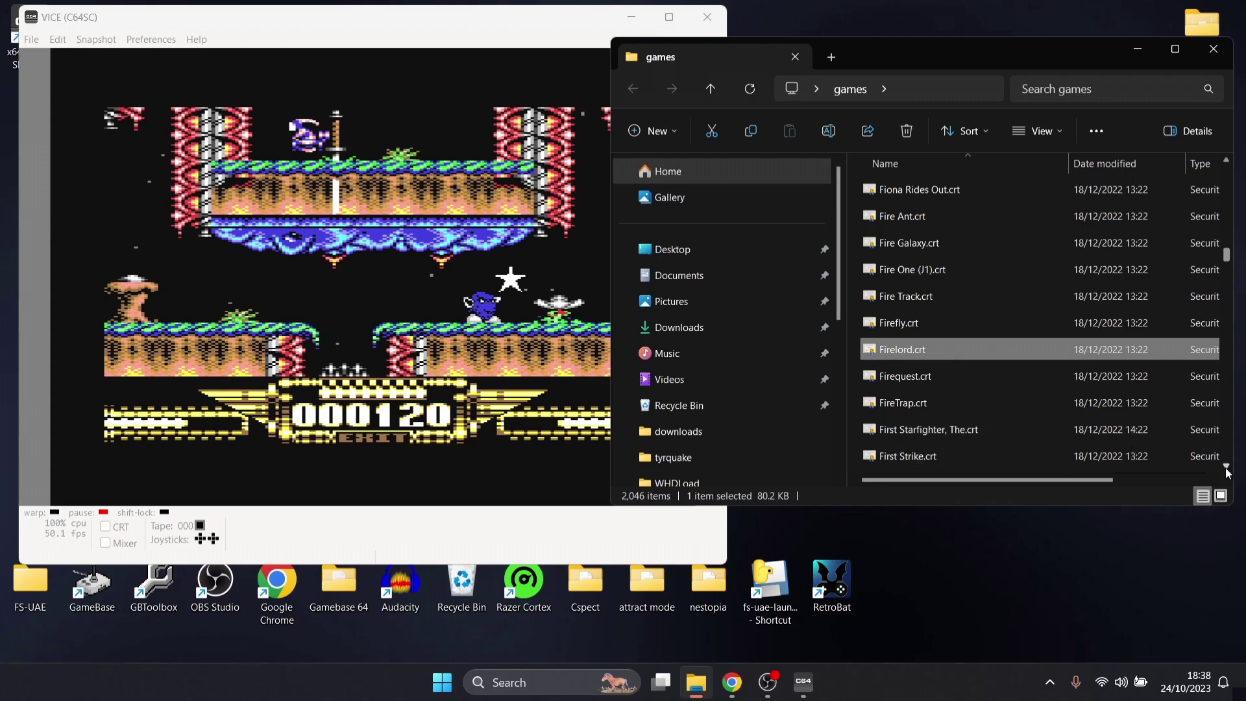
scroll(1226, 472, "down", 4)
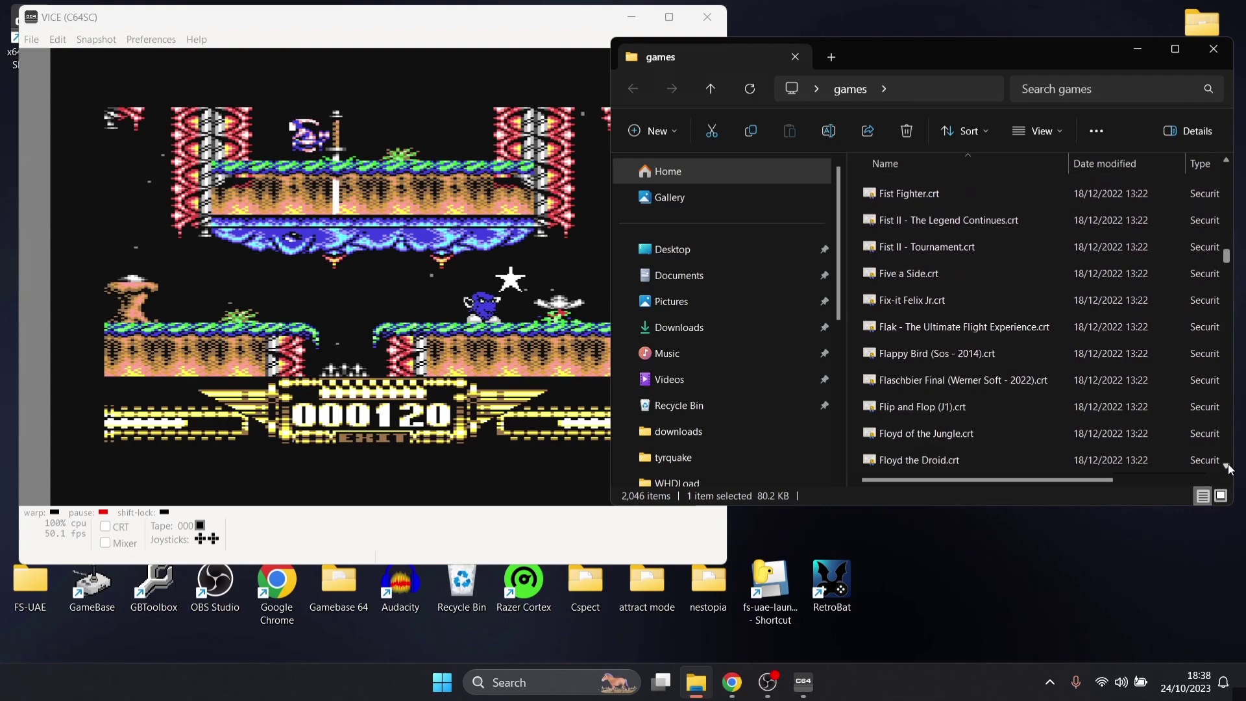
left_click(1227, 466)
left_click(1227, 466)
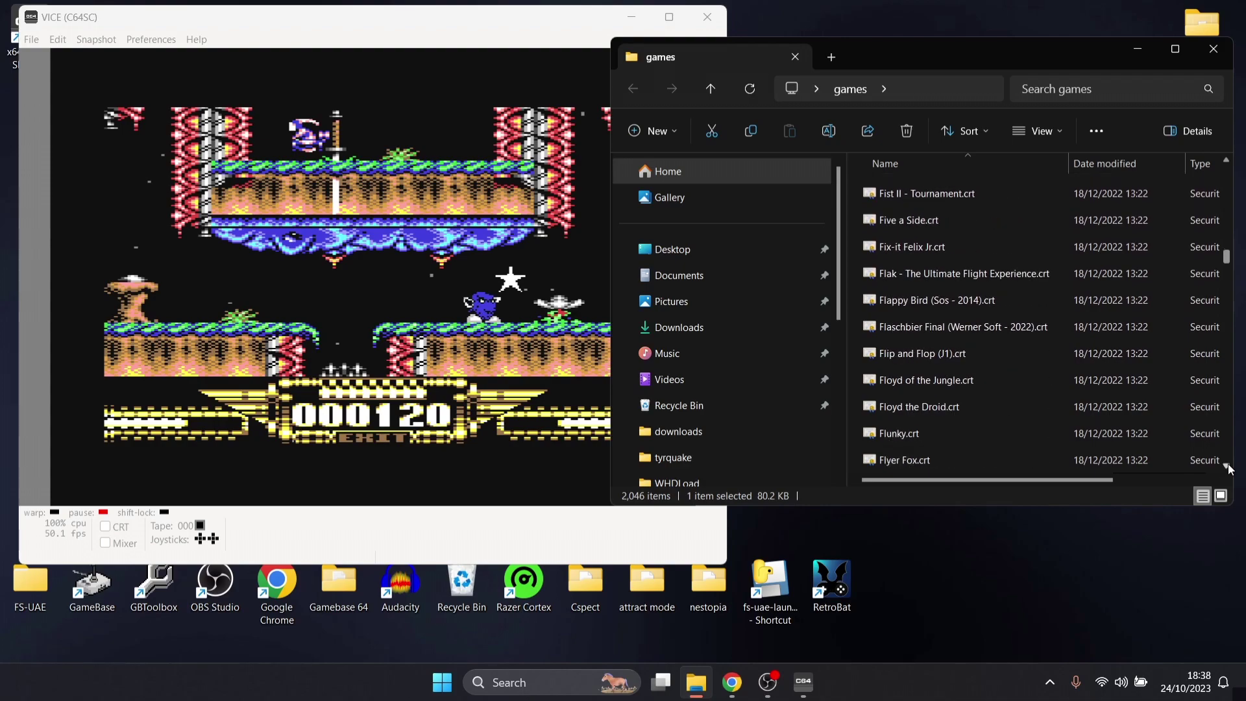
left_click(1227, 466)
left_click(1227, 466)
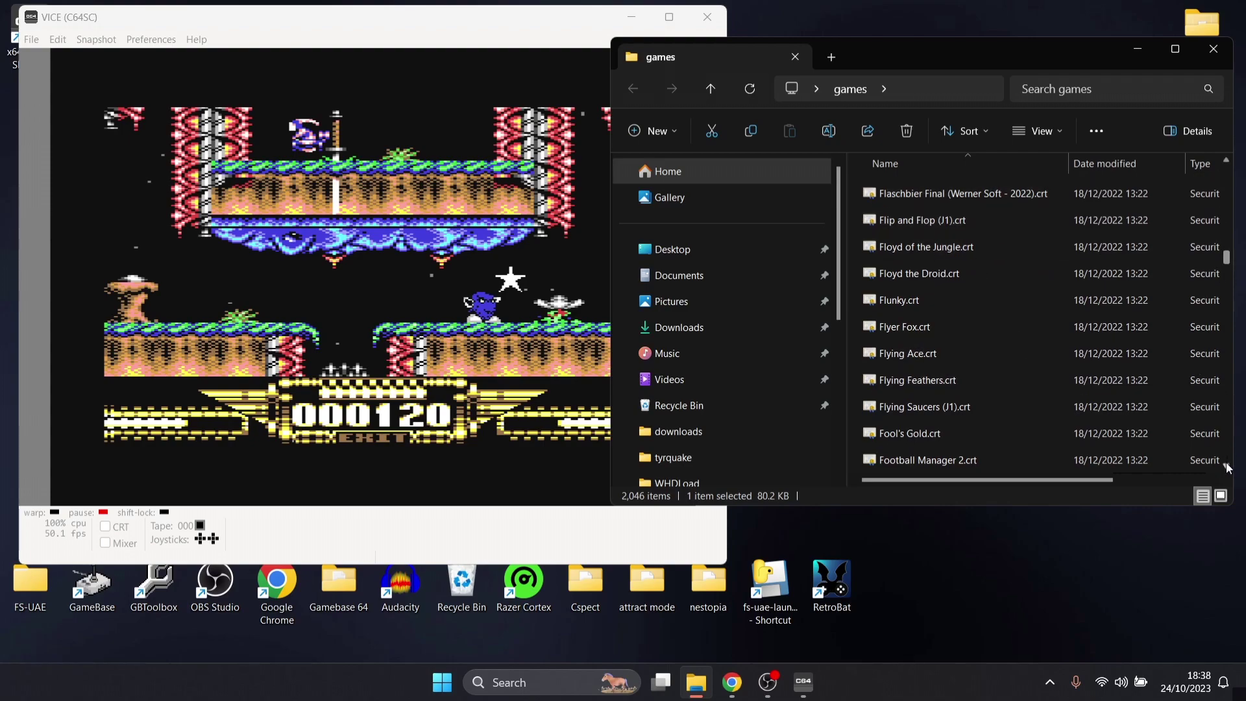
left_click(1227, 466)
left_click(1227, 466)
left_click(1228, 467)
left_click(1227, 466)
left_click(1228, 467)
left_click(1228, 467)
left_click(1228, 466)
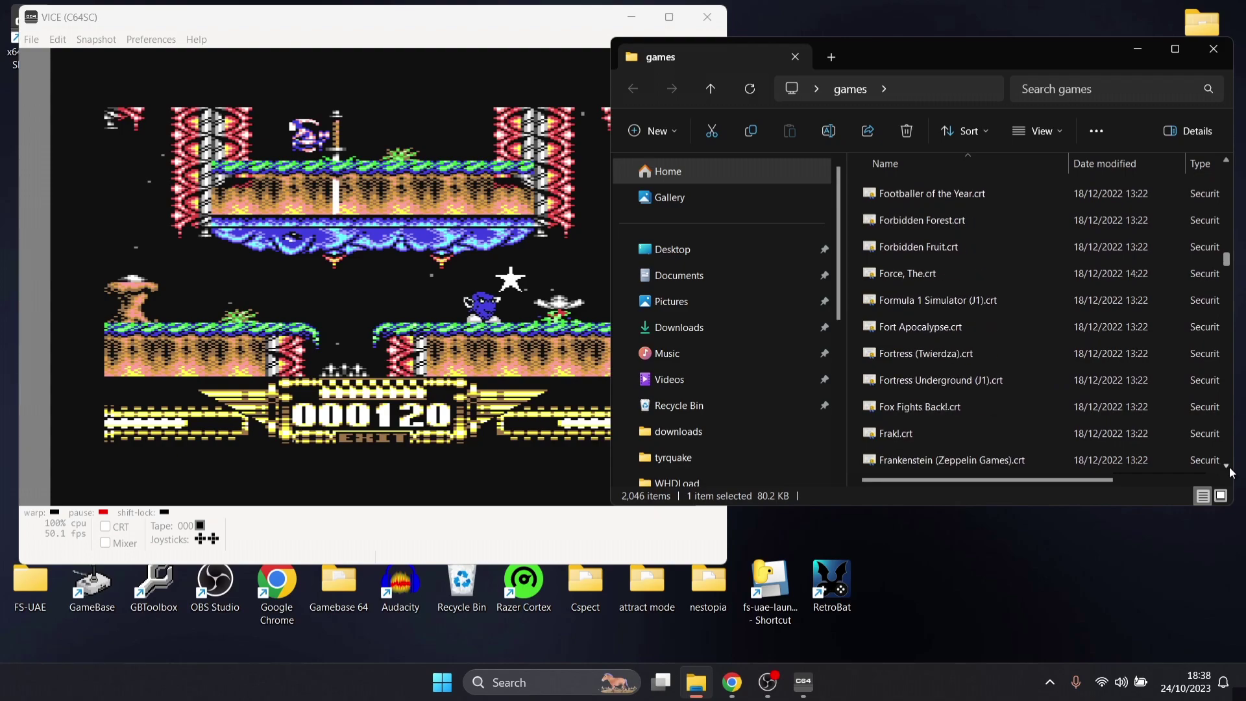
left_click(1227, 466)
left_click(1227, 466)
left_click(1227, 466)
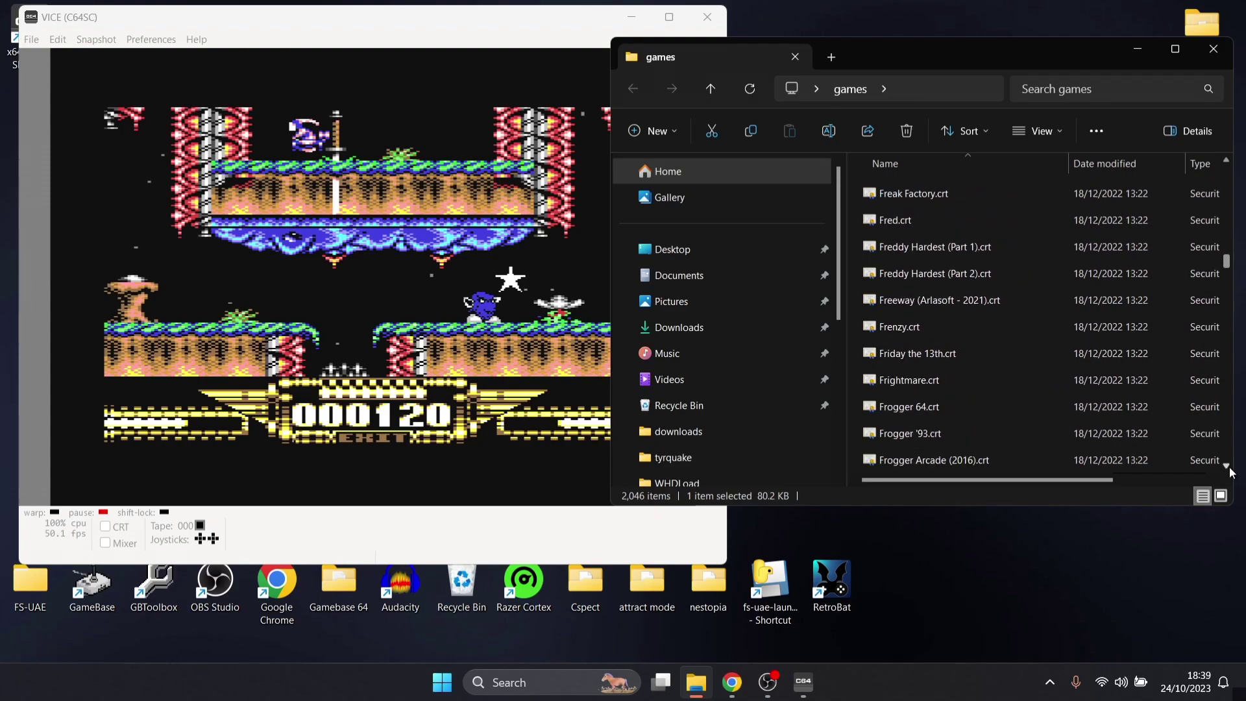
left_click(1229, 467)
left_click(1229, 467)
left_click(1229, 467)
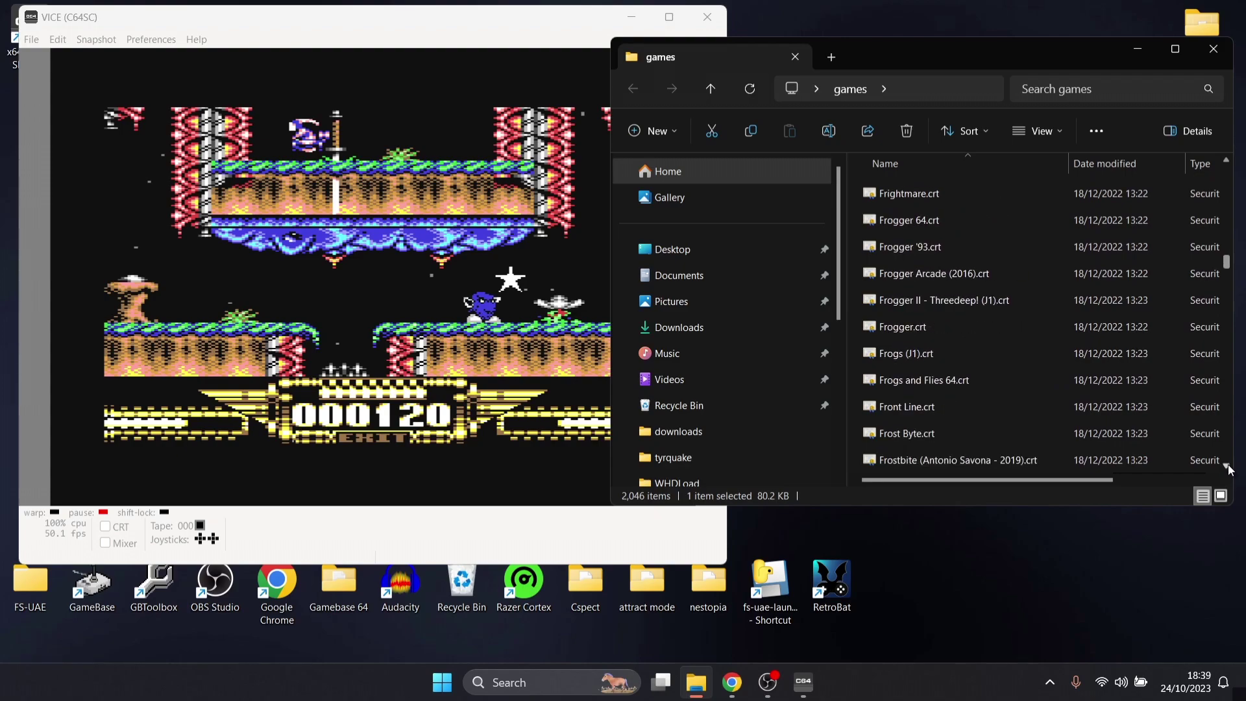
left_click(1229, 467)
left_click(1228, 467)
left_click(1228, 468)
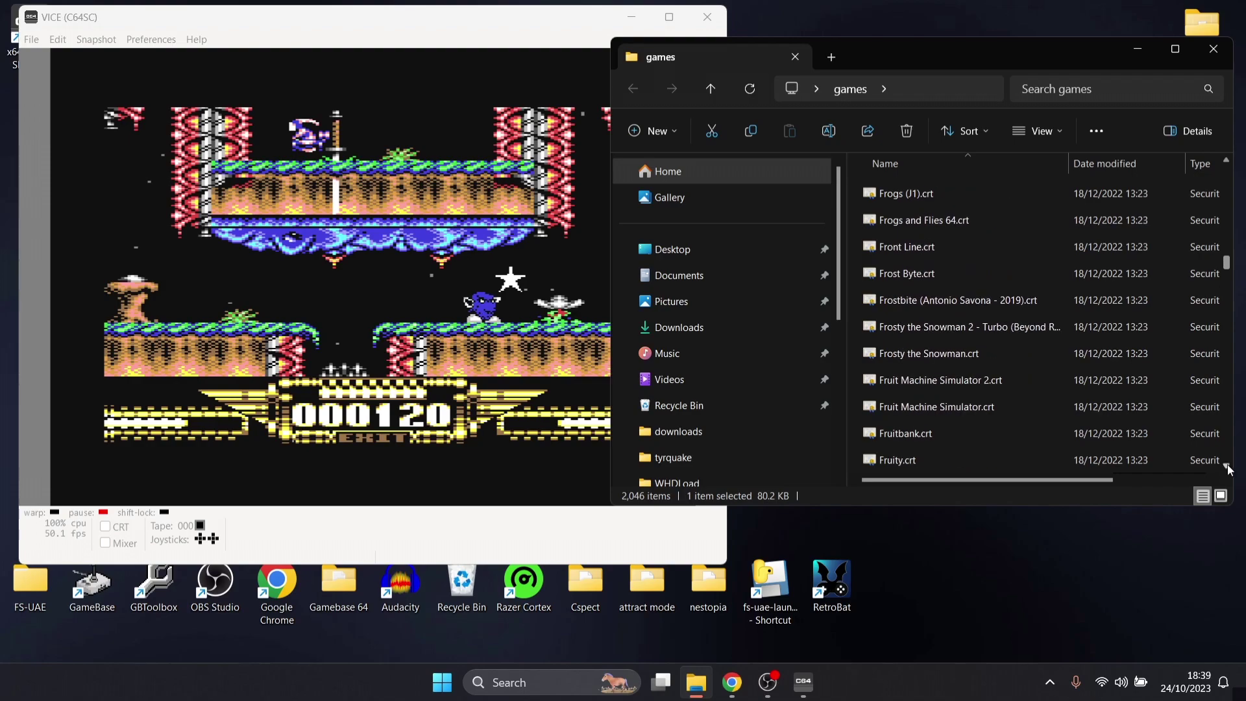
left_click(1228, 468)
left_click(1228, 467)
left_click(1229, 467)
left_click(1228, 467)
left_click(1228, 468)
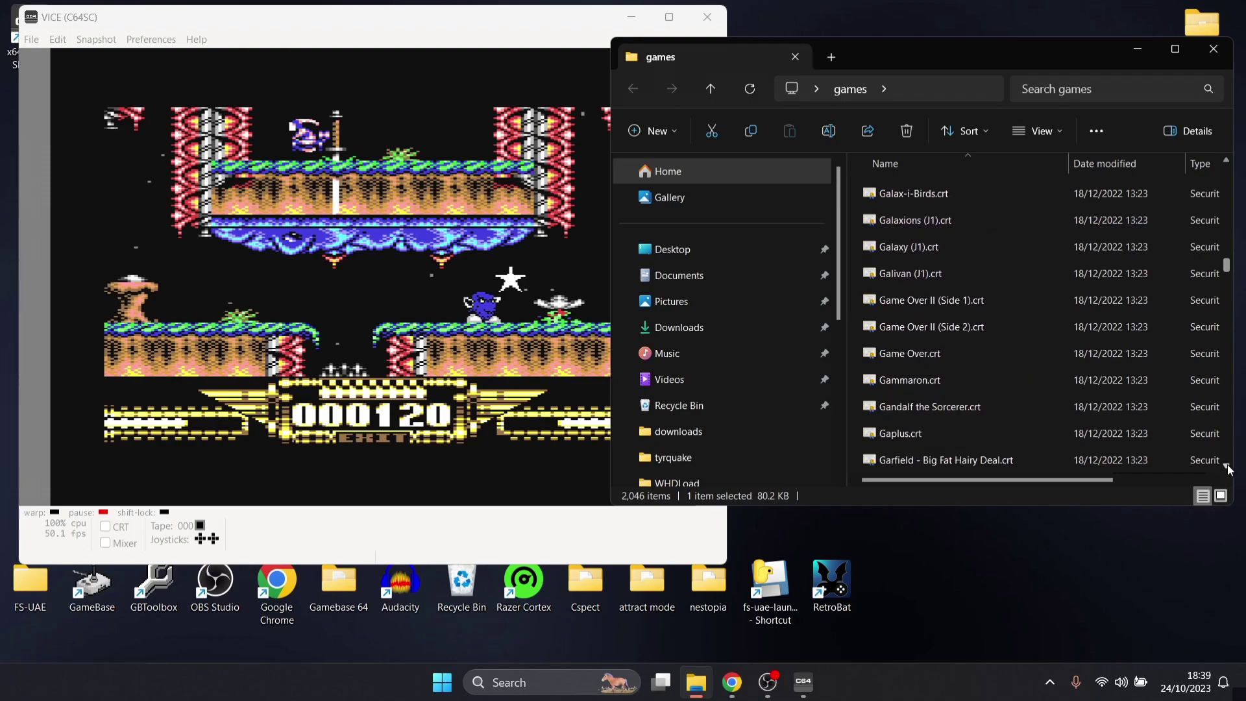
left_click(1228, 467)
left_click(1229, 467)
left_click(1228, 467)
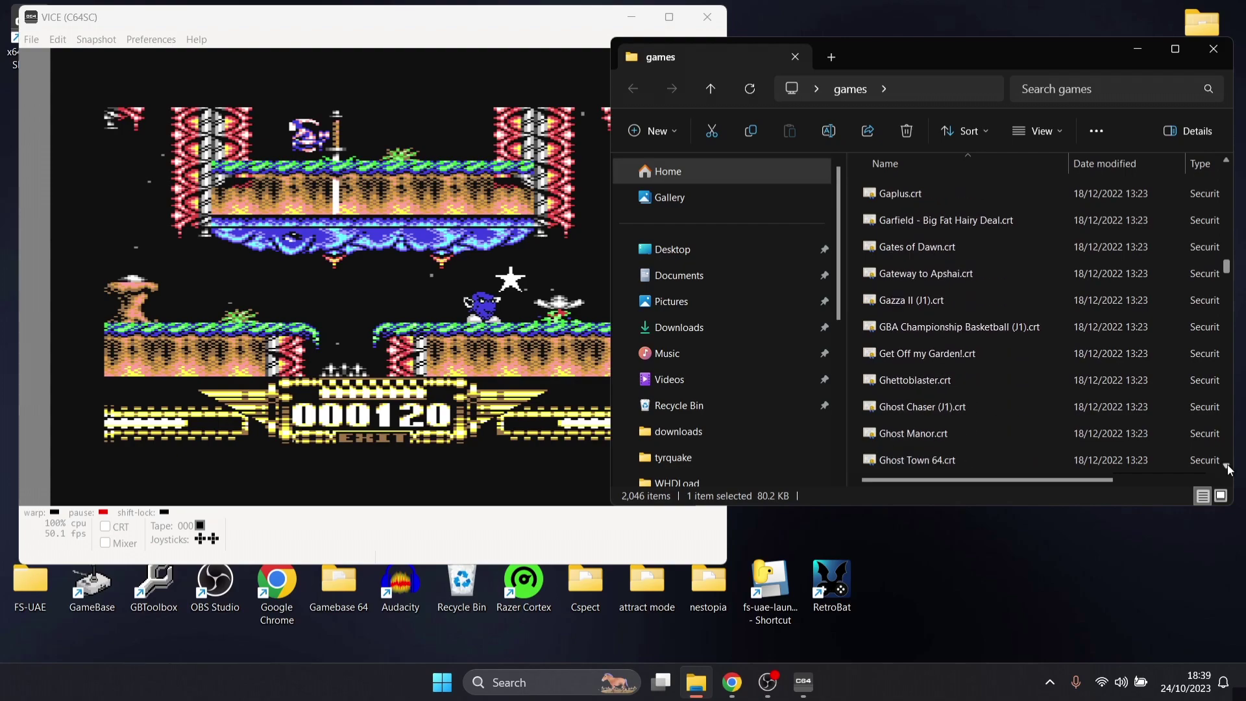
left_click(1229, 468)
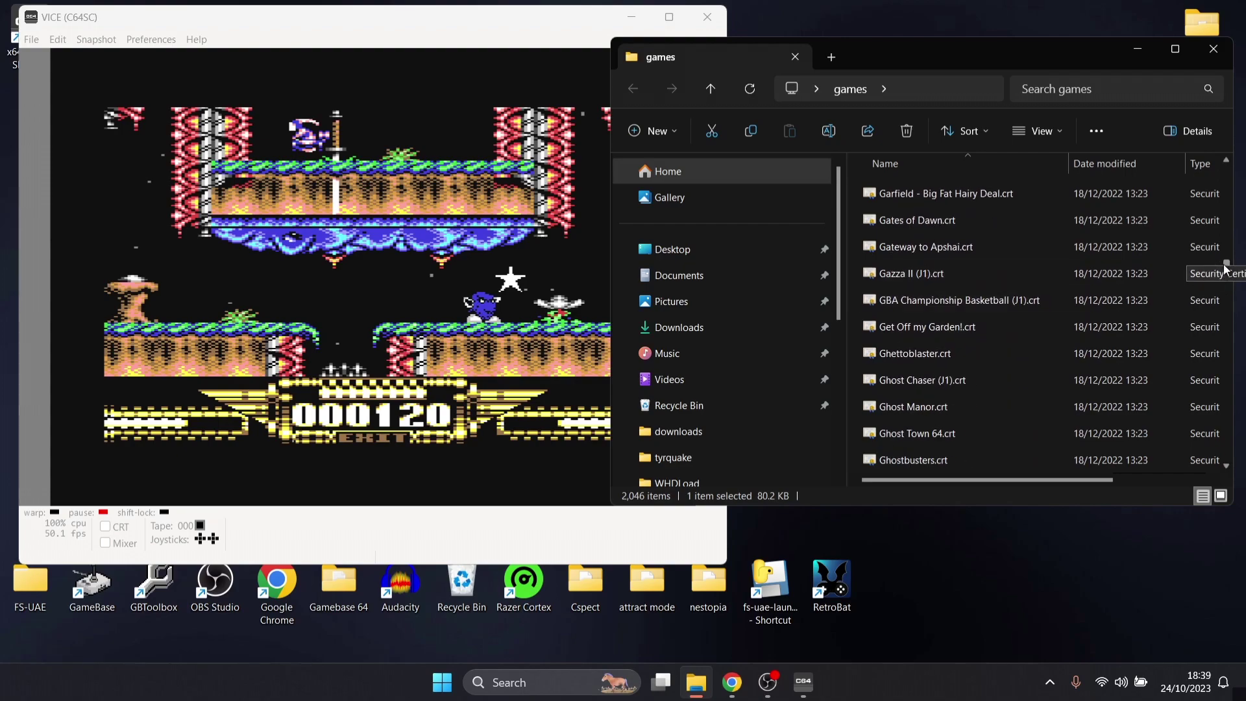
left_click_drag(1226, 267, 1224, 159)
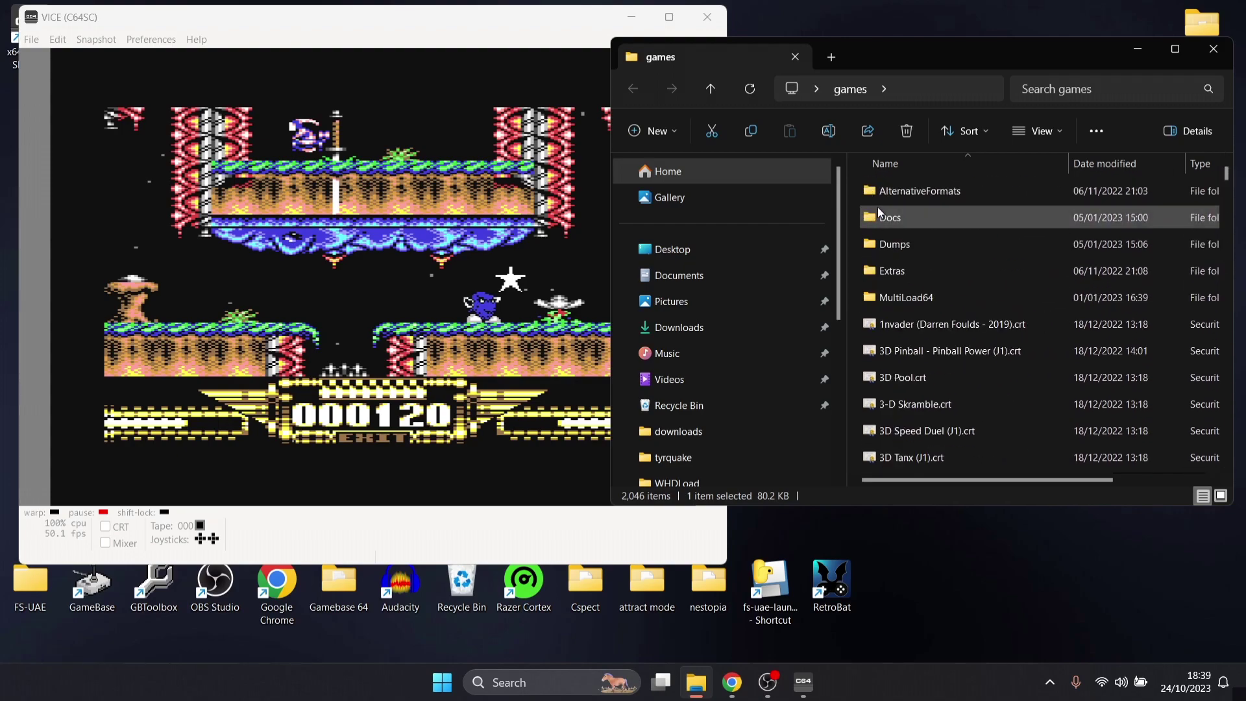
- Open MultiLoad64, load the Armalyte EasyFlash cartridge into VICE and resume to its title screen
double_click(926, 297)
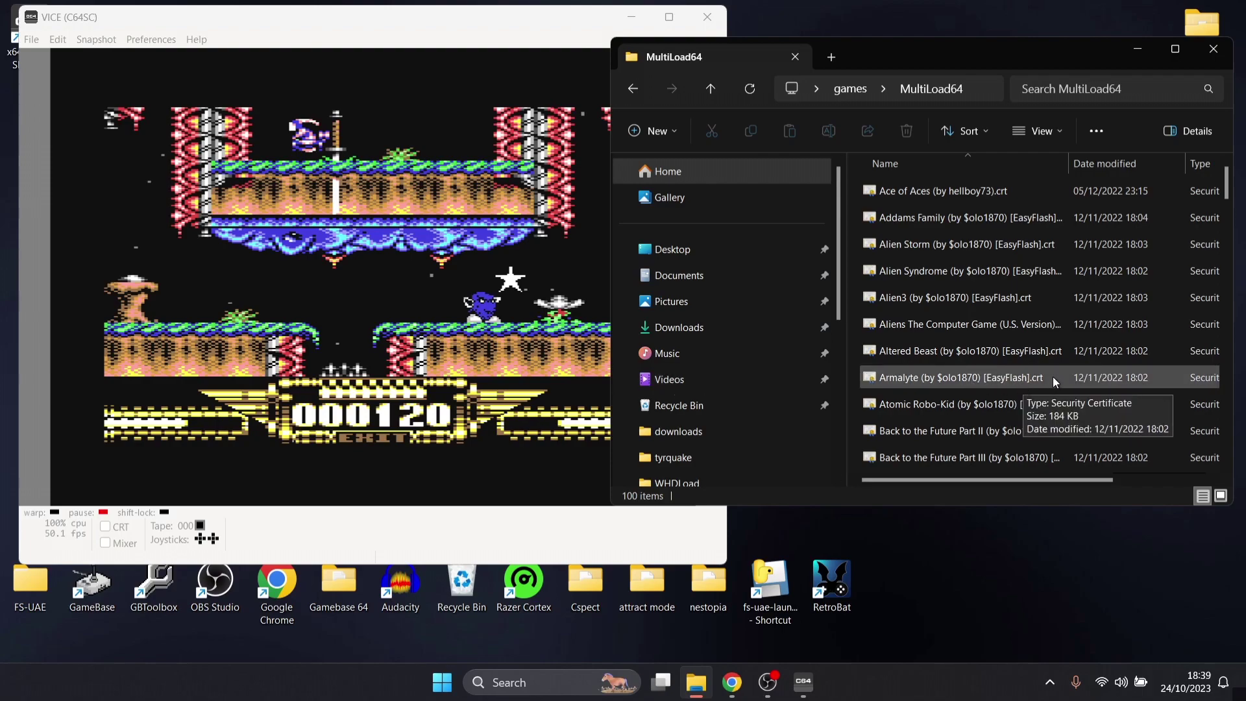
left_click_drag(1047, 376, 465, 265)
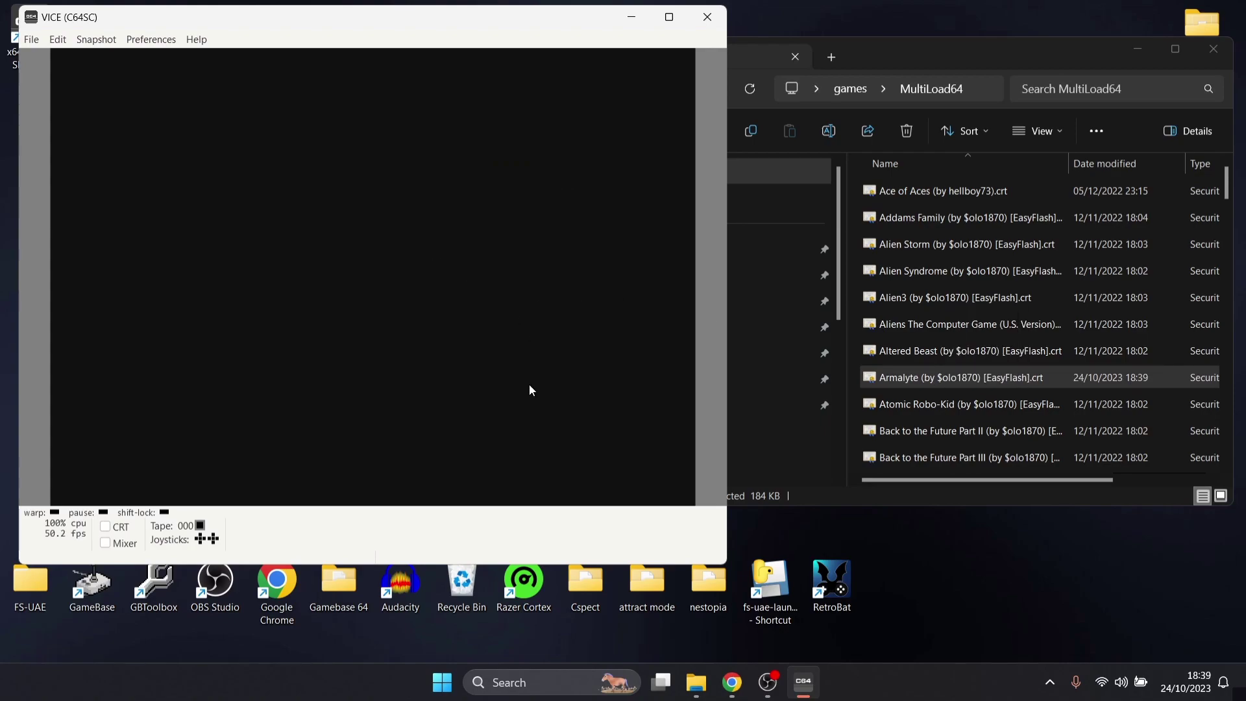
left_click(101, 513)
left_click(1226, 466)
scroll(1227, 465, "down", 6)
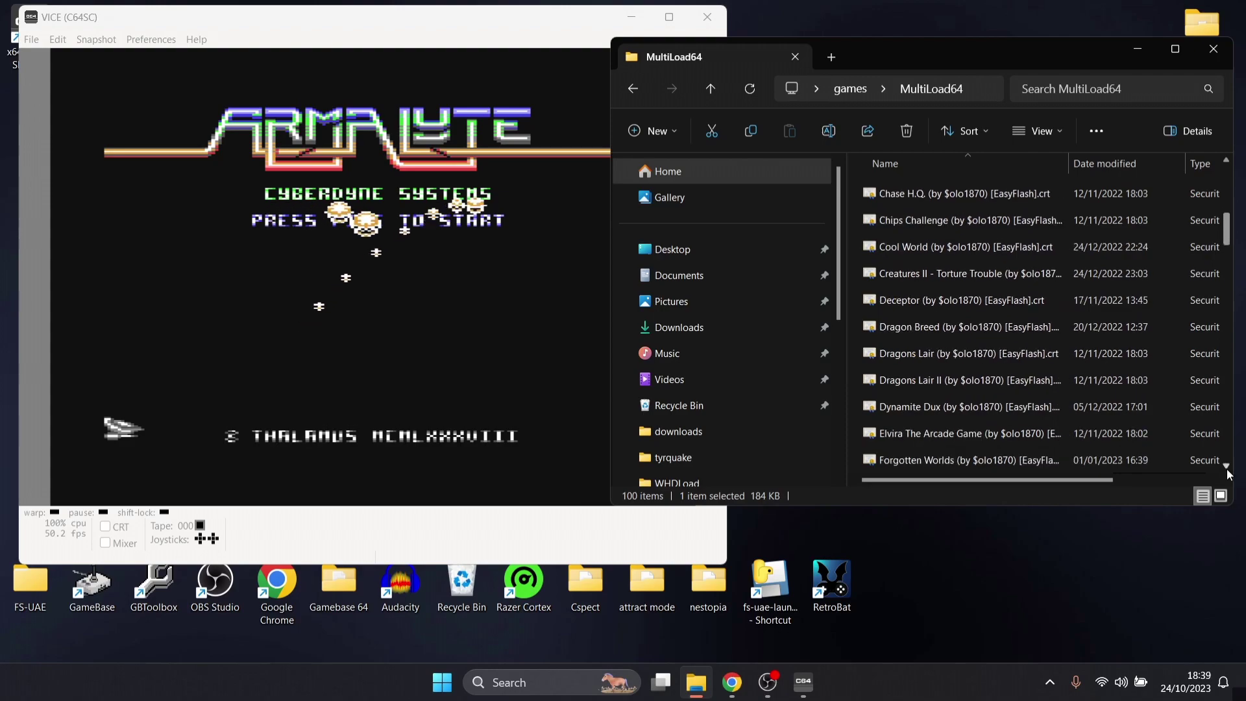
left_click(407, 407)
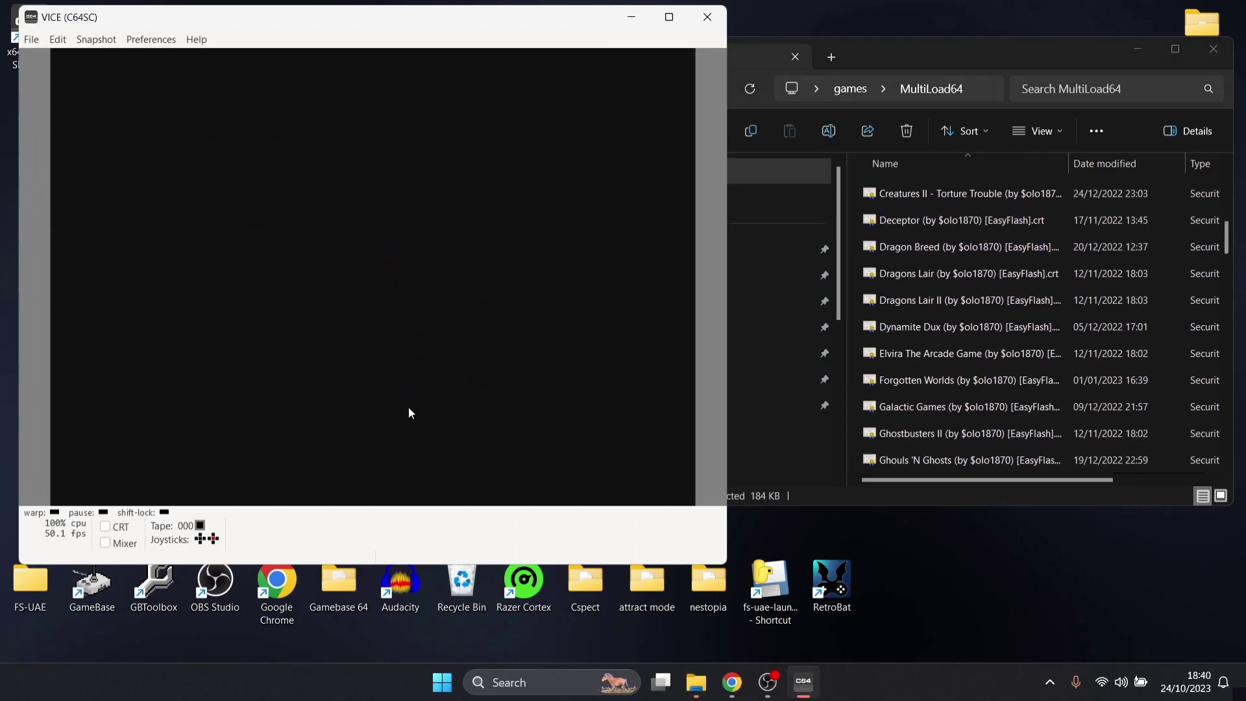
- Start Armalyte from its title screen and switch the emulator to fullscreen
key("Right")
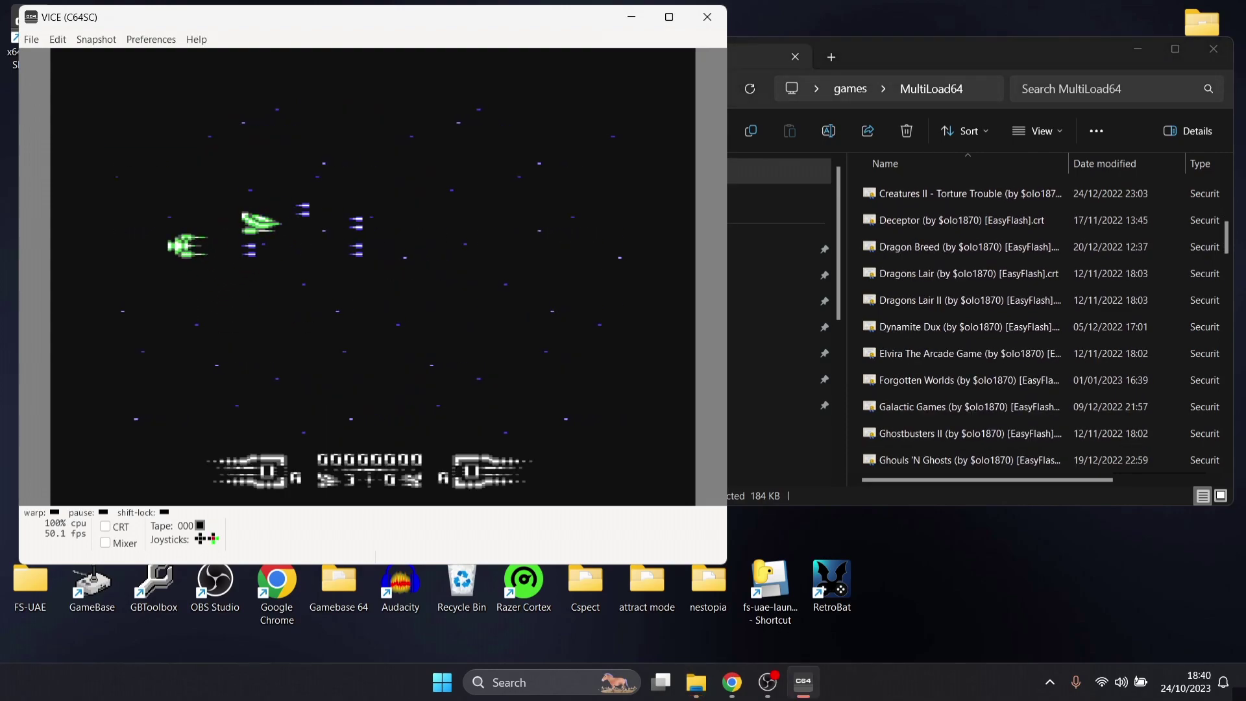
key("Down")
key("Left")
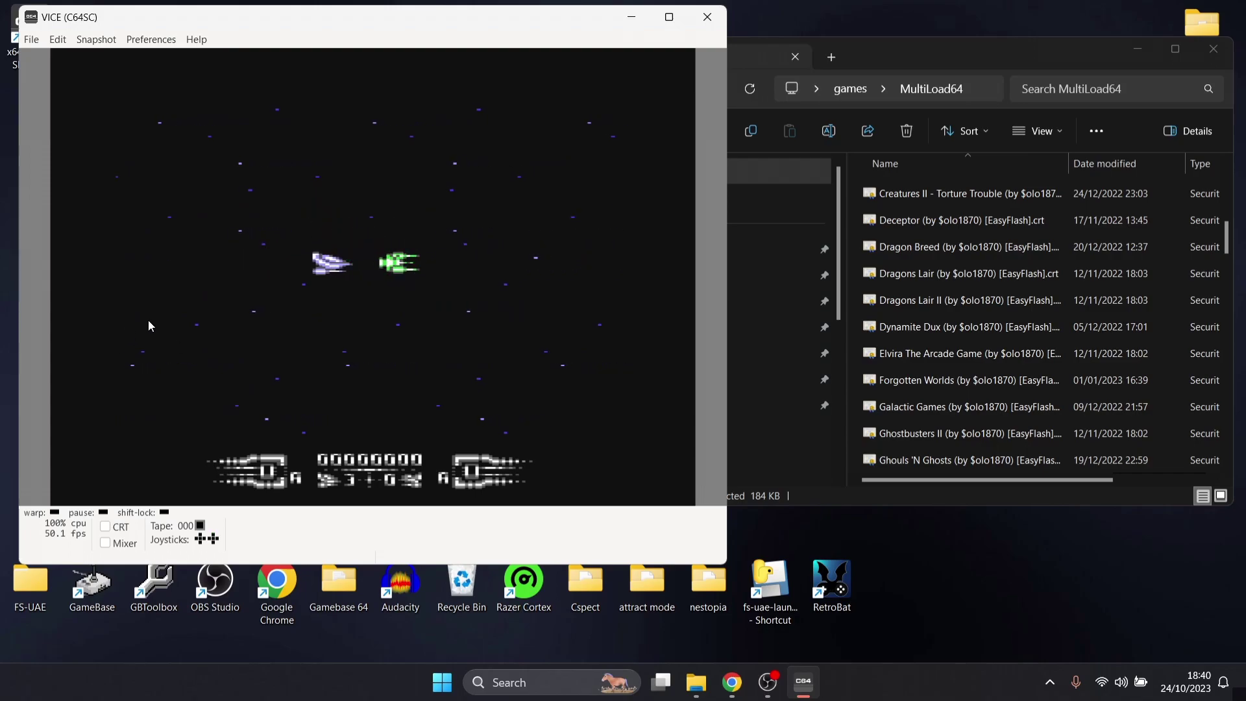
key("alt+d")
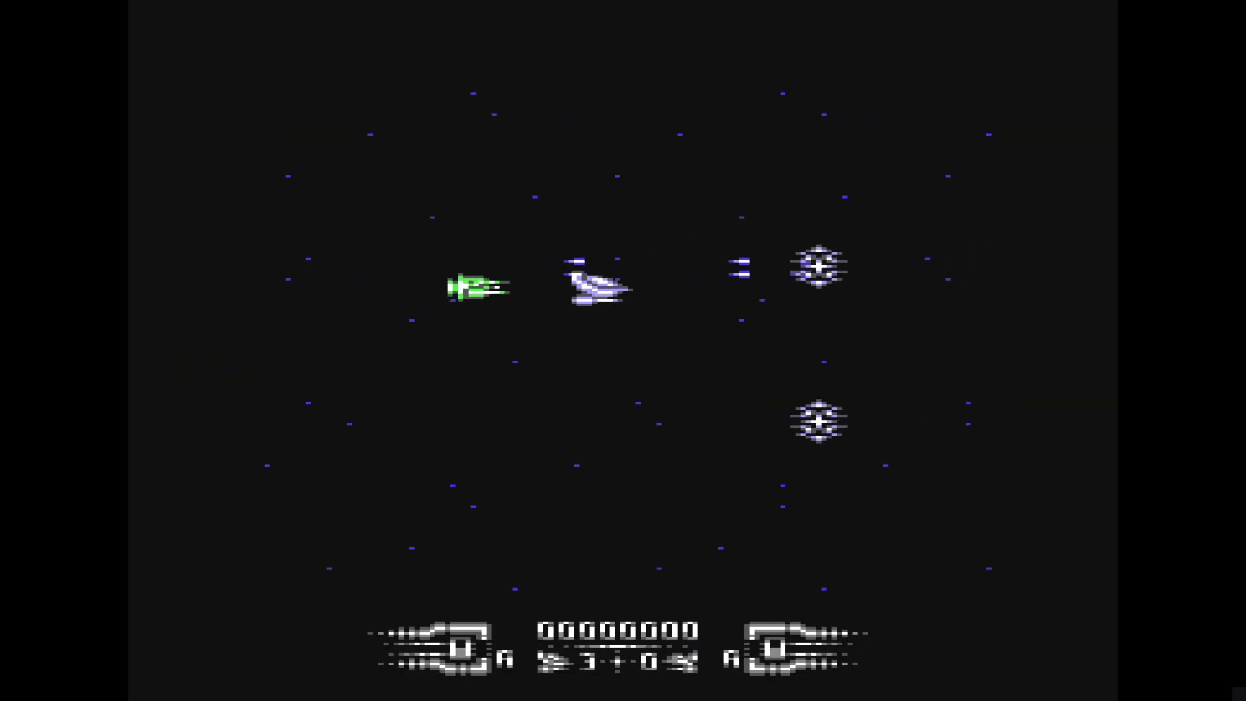
- Fly the ship through the opening wave, weaving up and down while firing
key("Right")
key("Up")
key("Down")
key("Left")
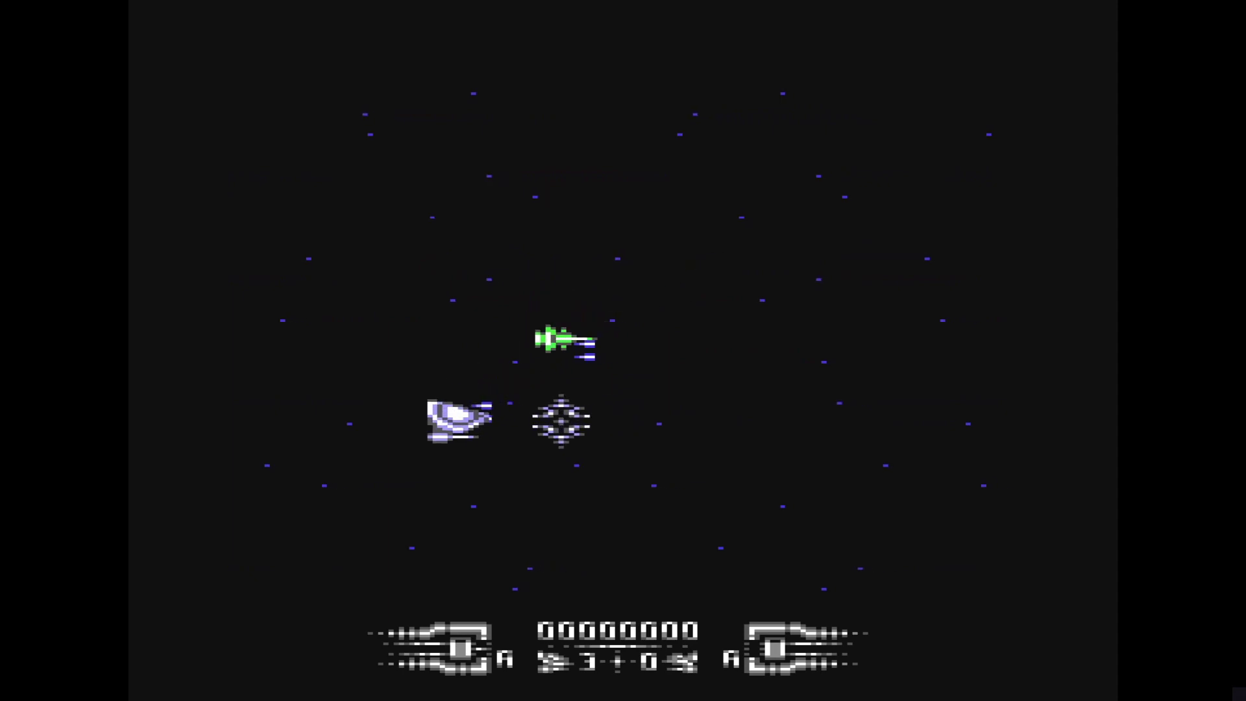
key("Left")
key("Up")
key("Right")
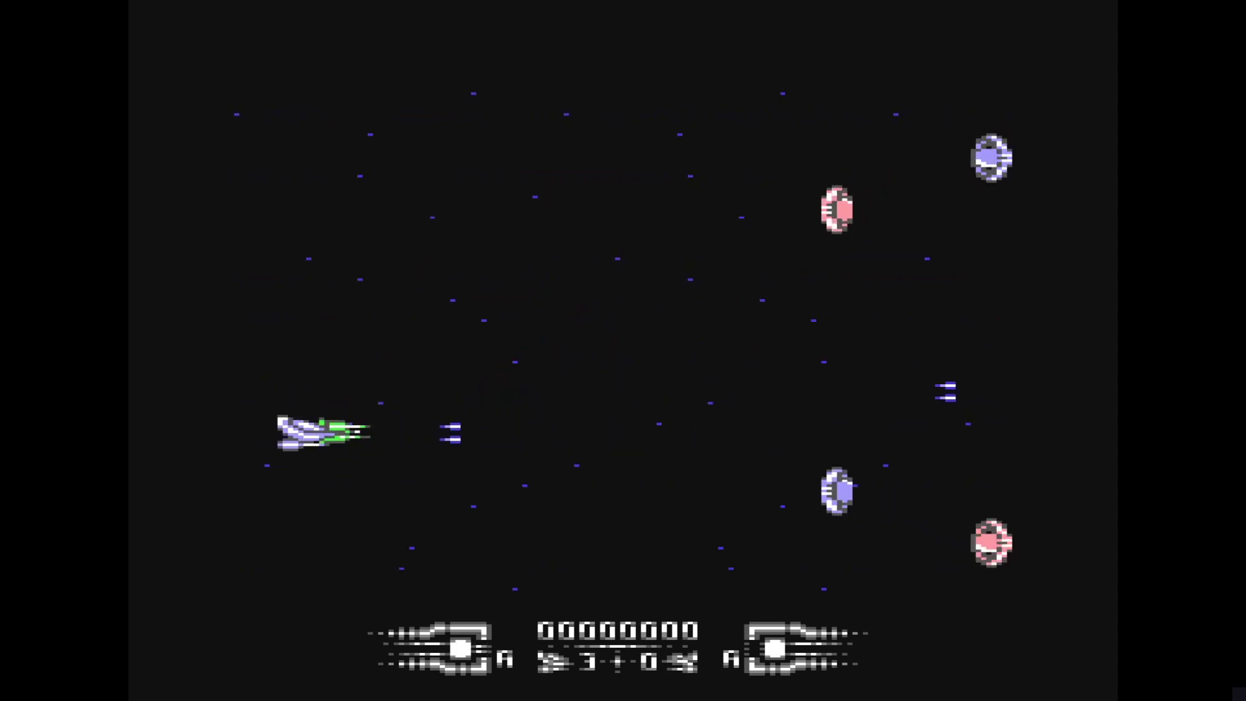
key("Up")
key("Right")
key("Left")
key("Down")
key("Left")
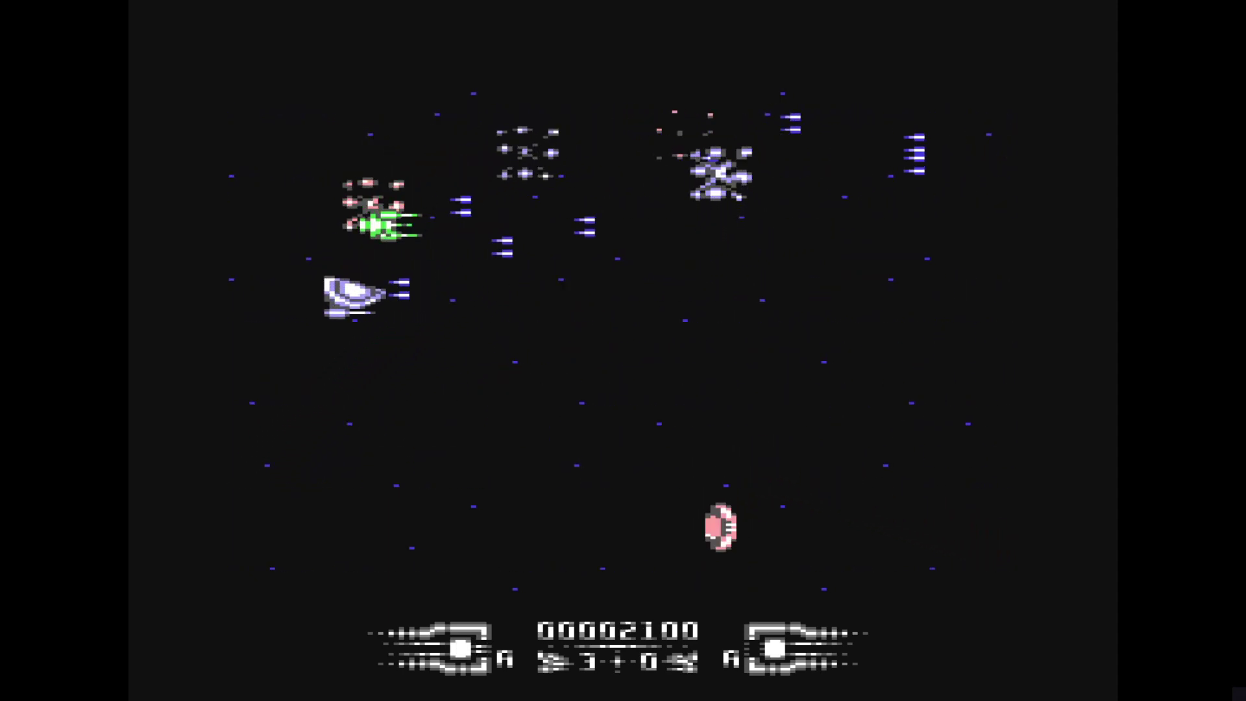
key("Down")
key("Left")
key("Up")
key("Right")
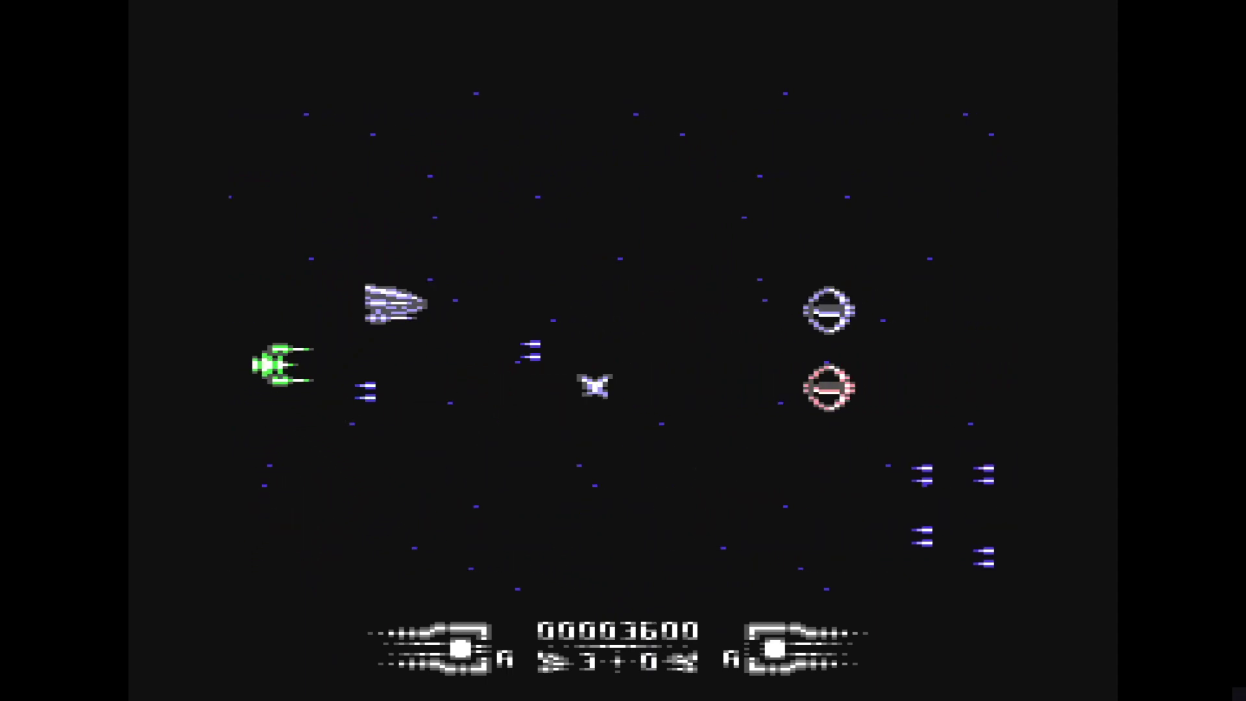
- Keep dodging and shooting the incoming enemies to raise the score
key("Up")
key("Right")
key("Left")
key("Down")
key("Up")
key("Right")
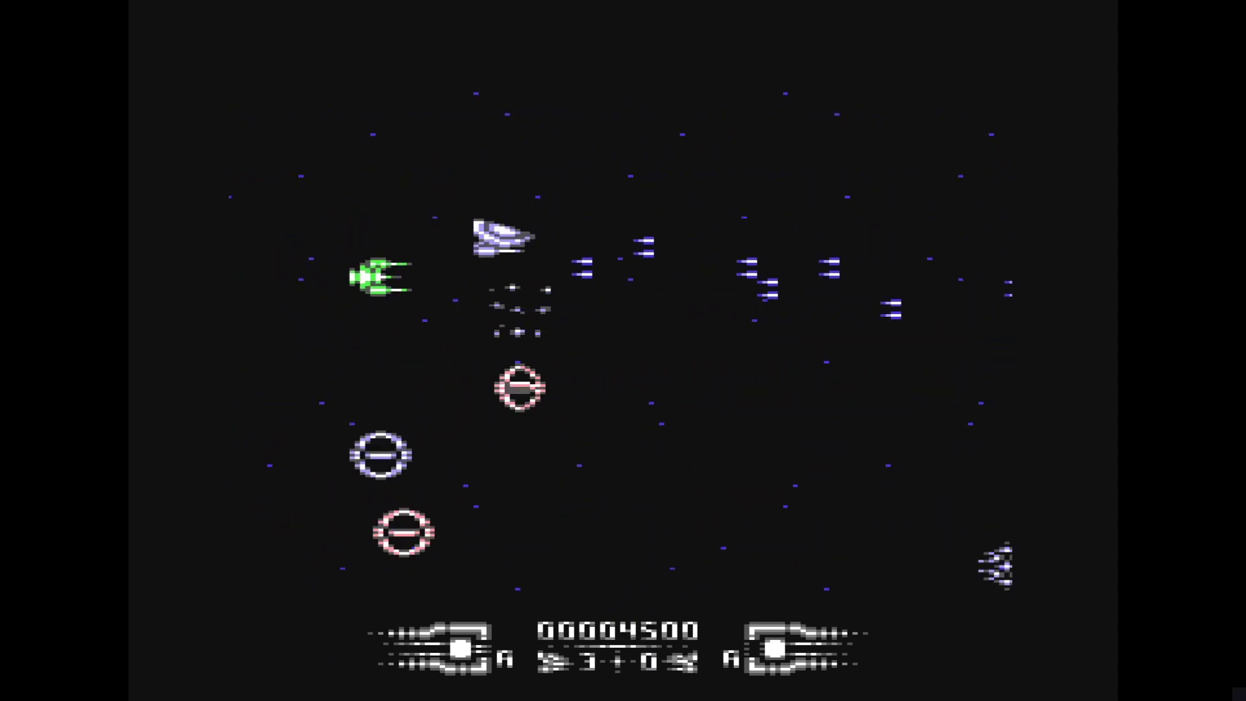
key("Down")
key("Left")
key("Down")
key("Right")
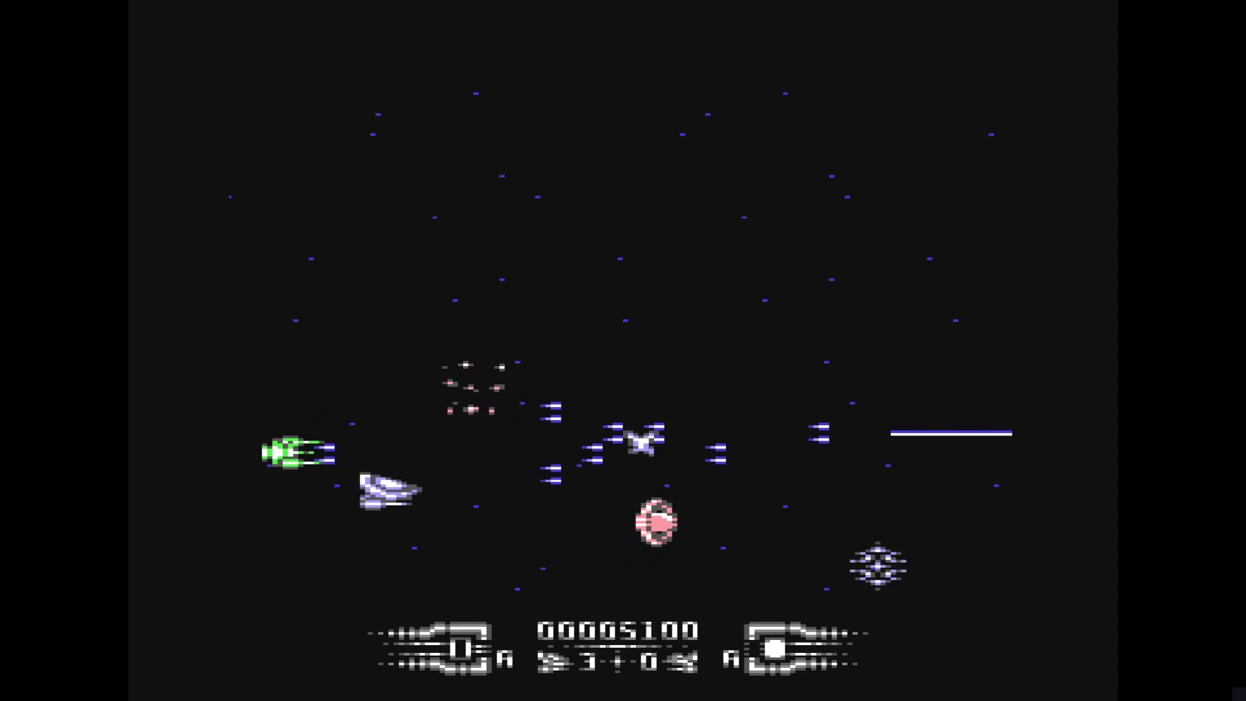
key("Right")
key("Down")
key("Right")
key("Left")
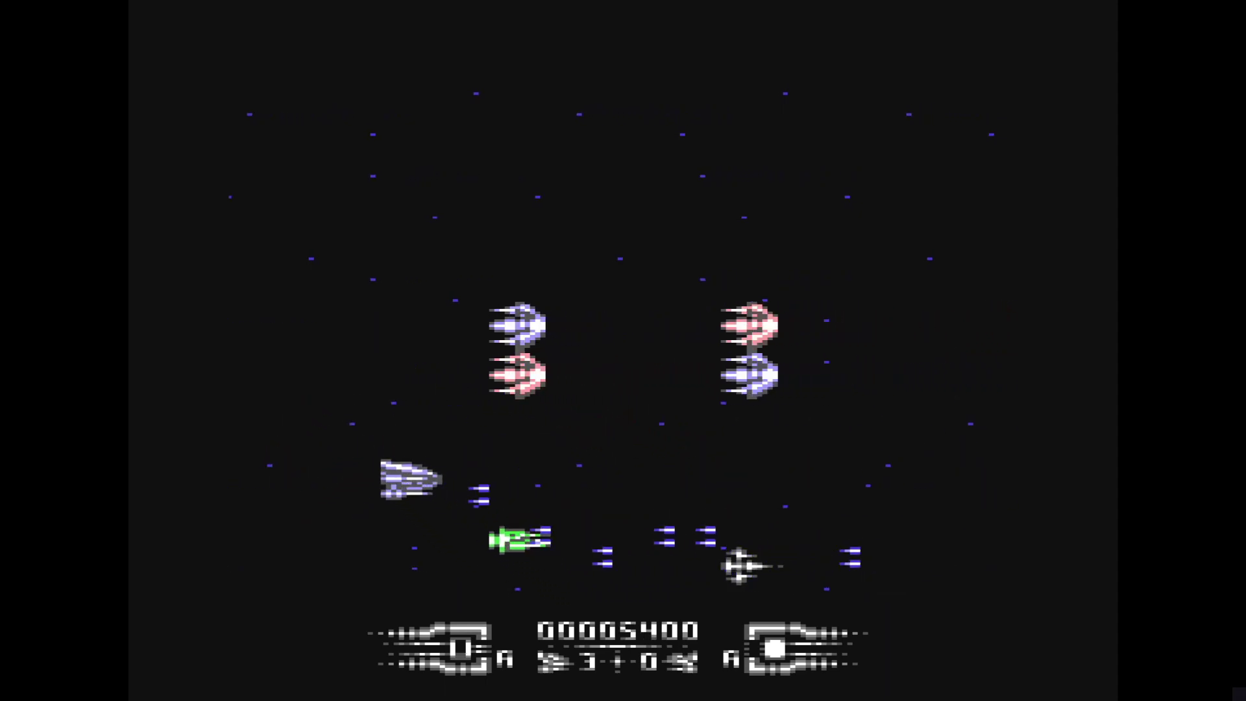
key("Up")
key("Down")
- Finish the run at a score of 10800, then return VICE to a window and pause it
key("Left")
key("Up")
key("Down")
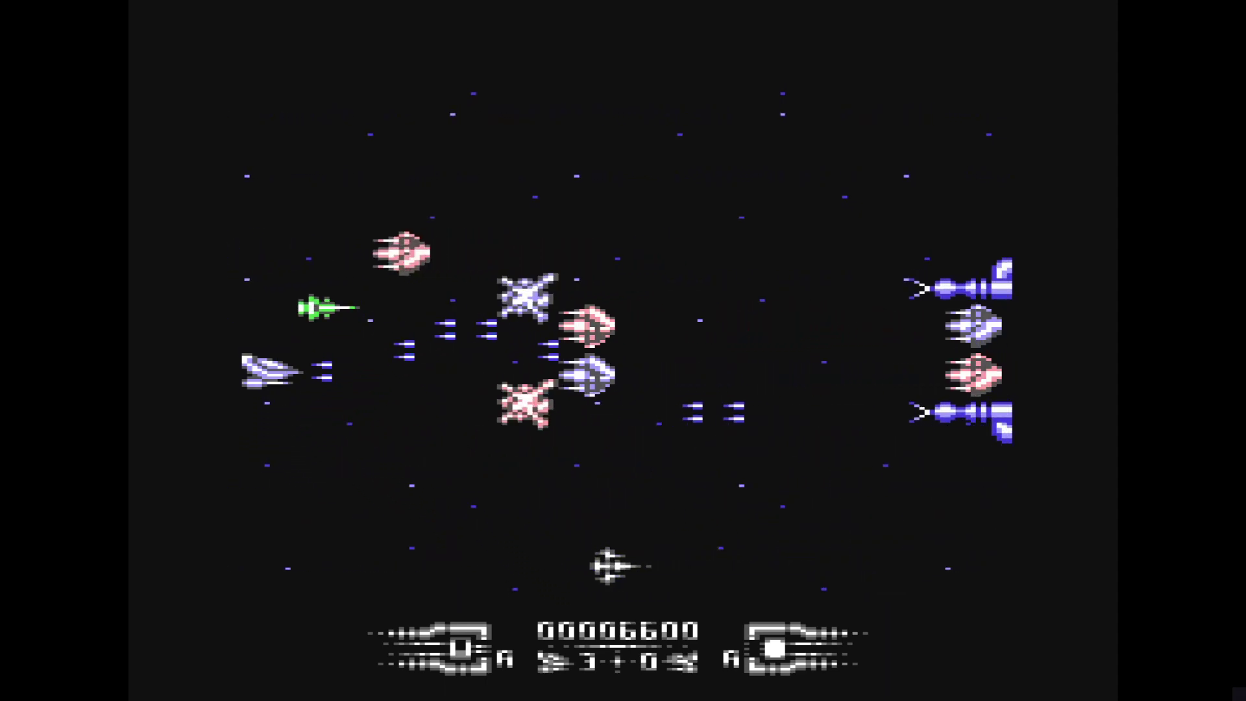
key("Down")
key("Right")
key("Up")
key("Left")
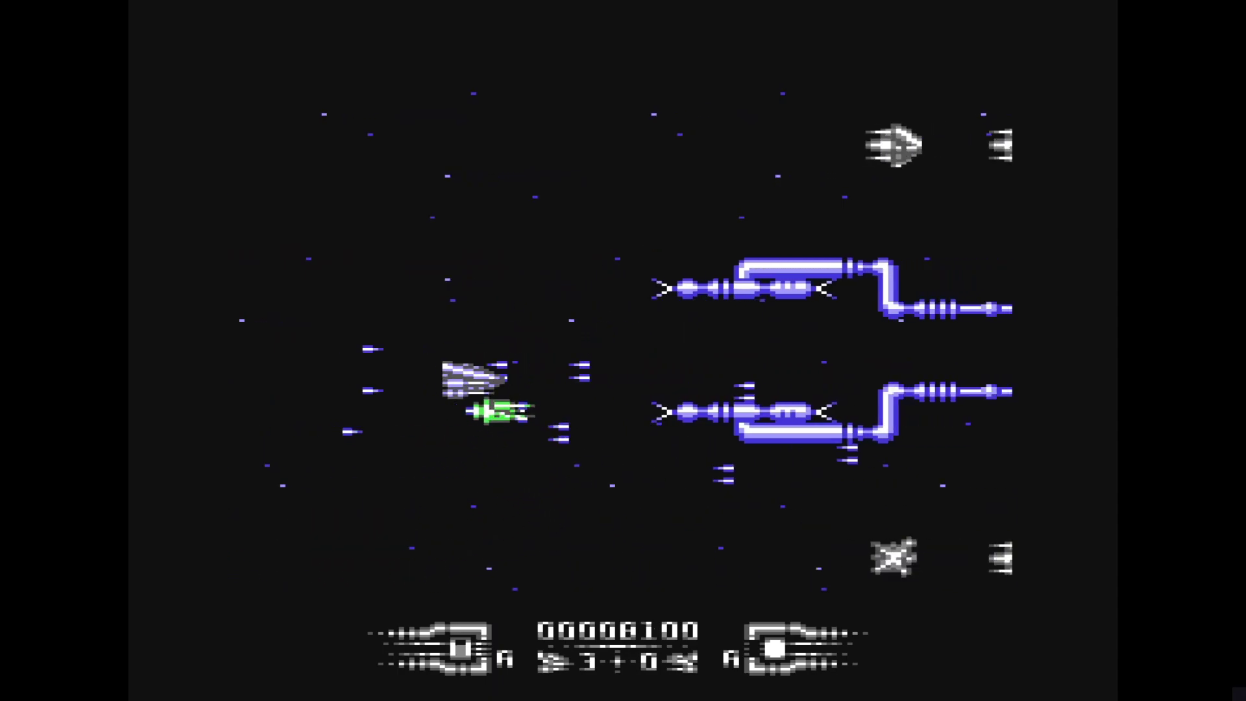
key("Down")
key("Right")
key("Up")
key("Left")
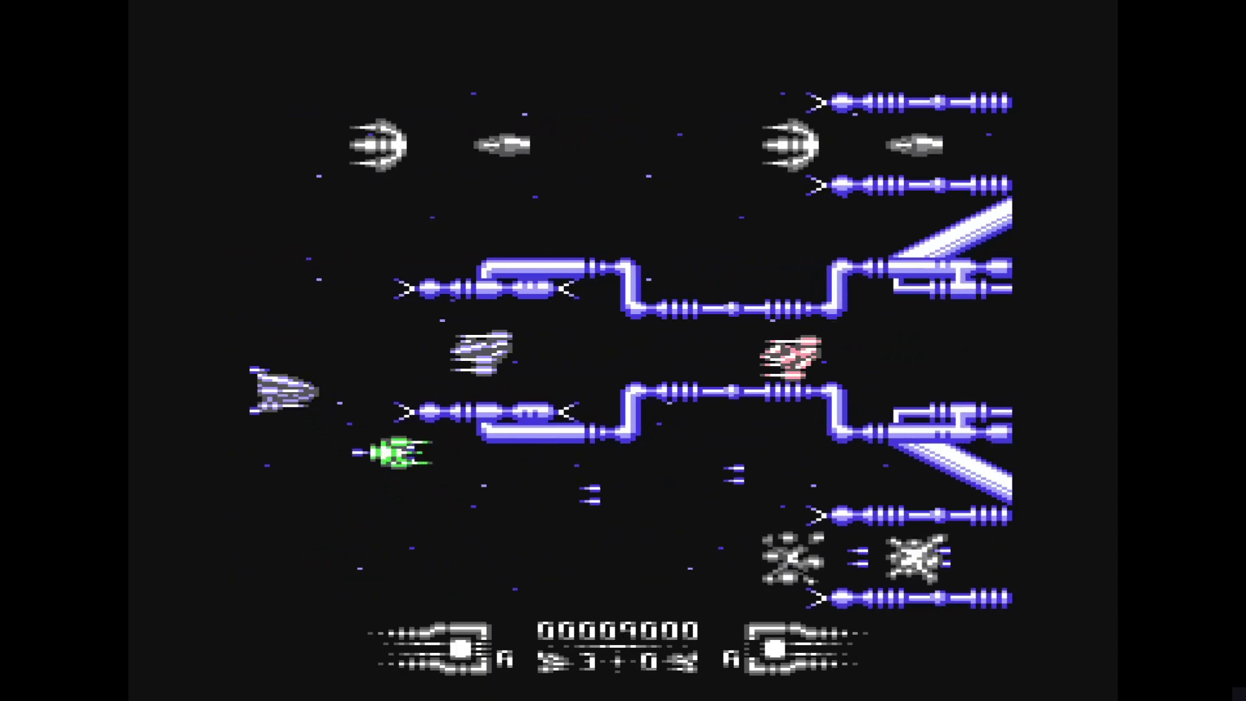
key("Up")
key("Left")
key("Down")
key("Right")
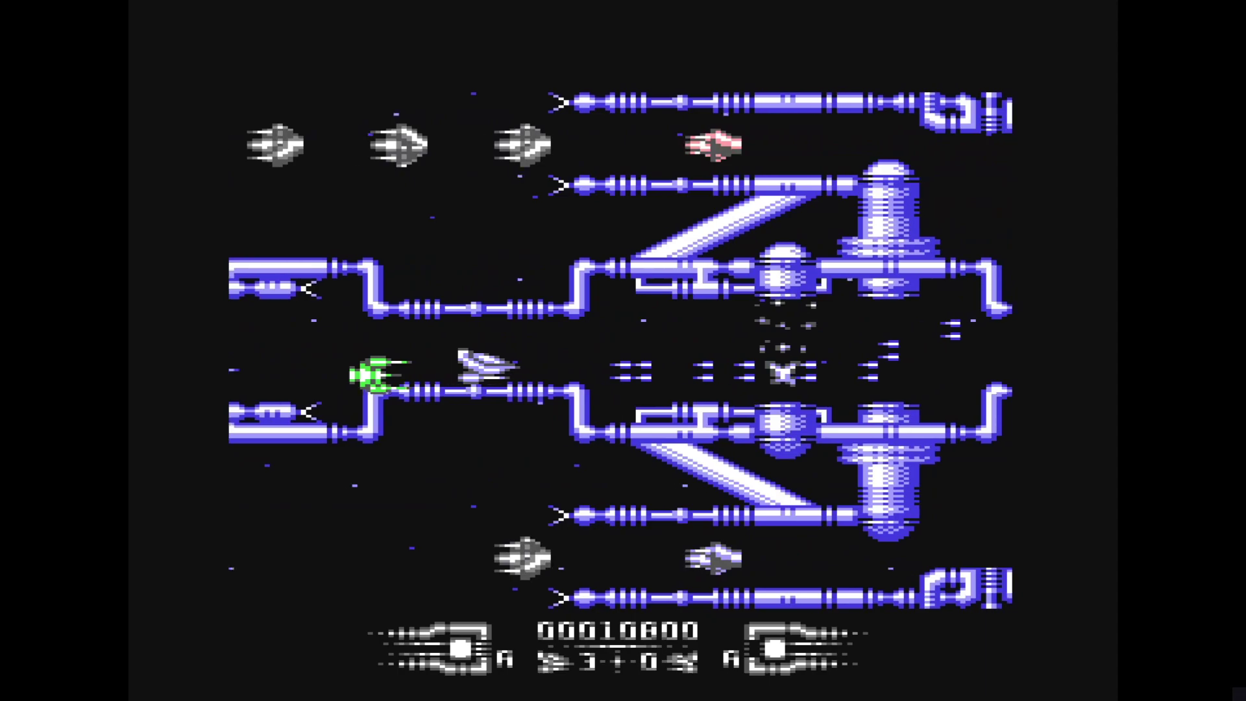
key("Right")
key("alt+d")
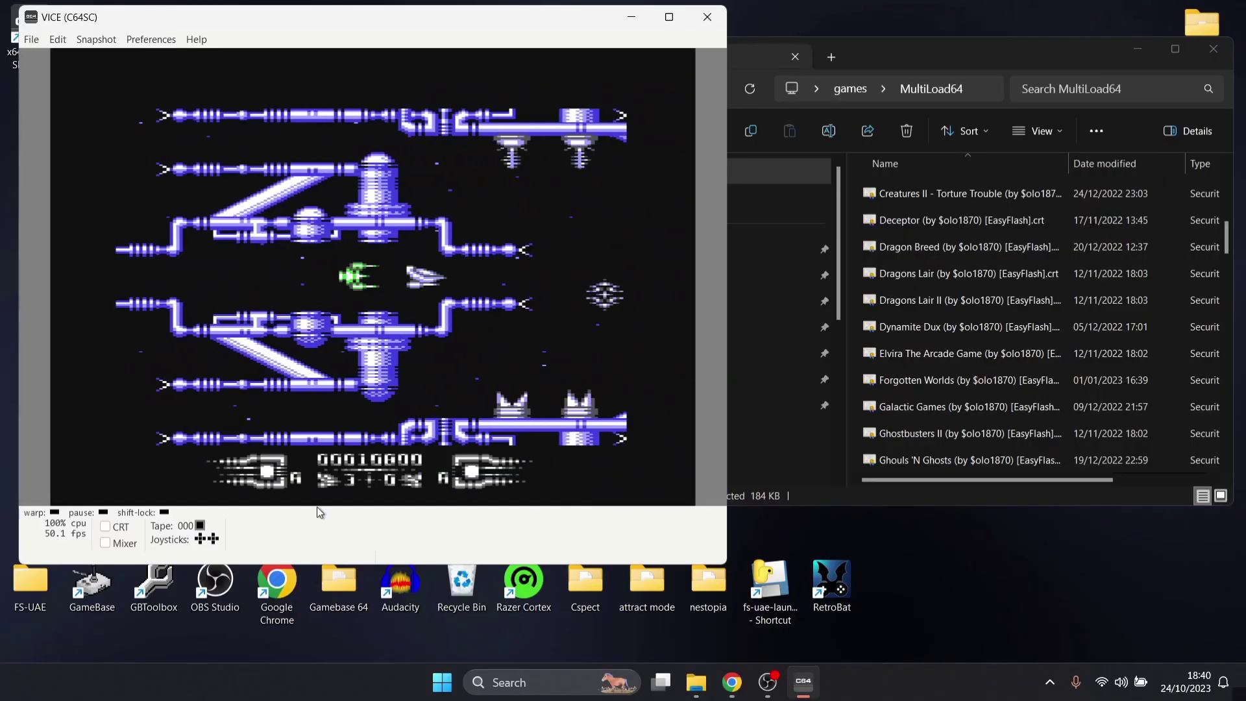
left_click(108, 514)
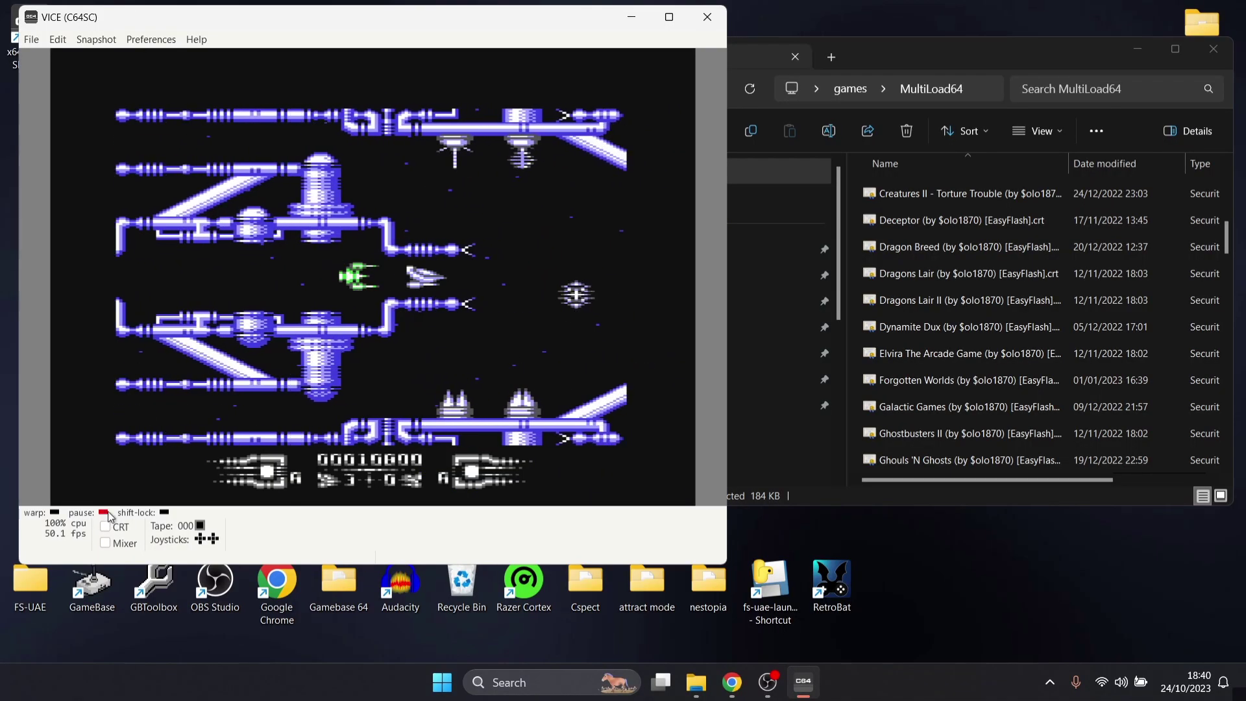
- Select Lethal Weapon (by $olo1870) [EasyFlash].crt in MultiLoad64 and resume VICE
left_click(1230, 244)
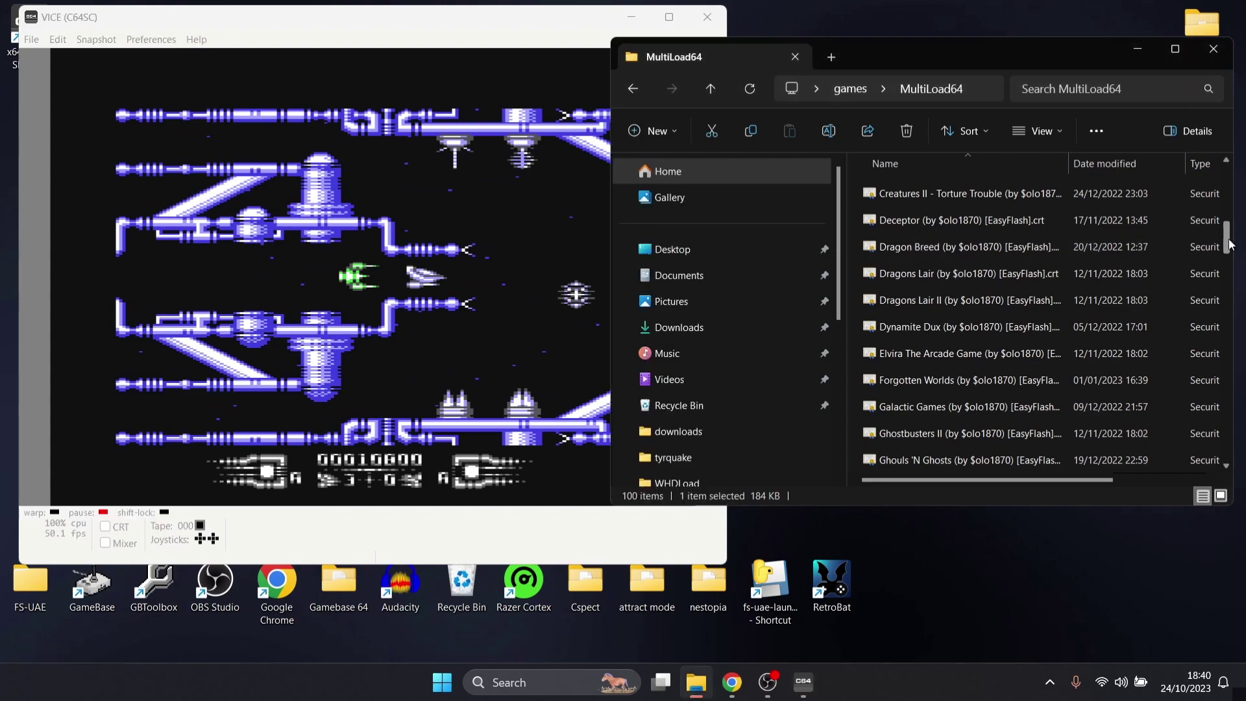
left_click_drag(1230, 244, 1231, 305)
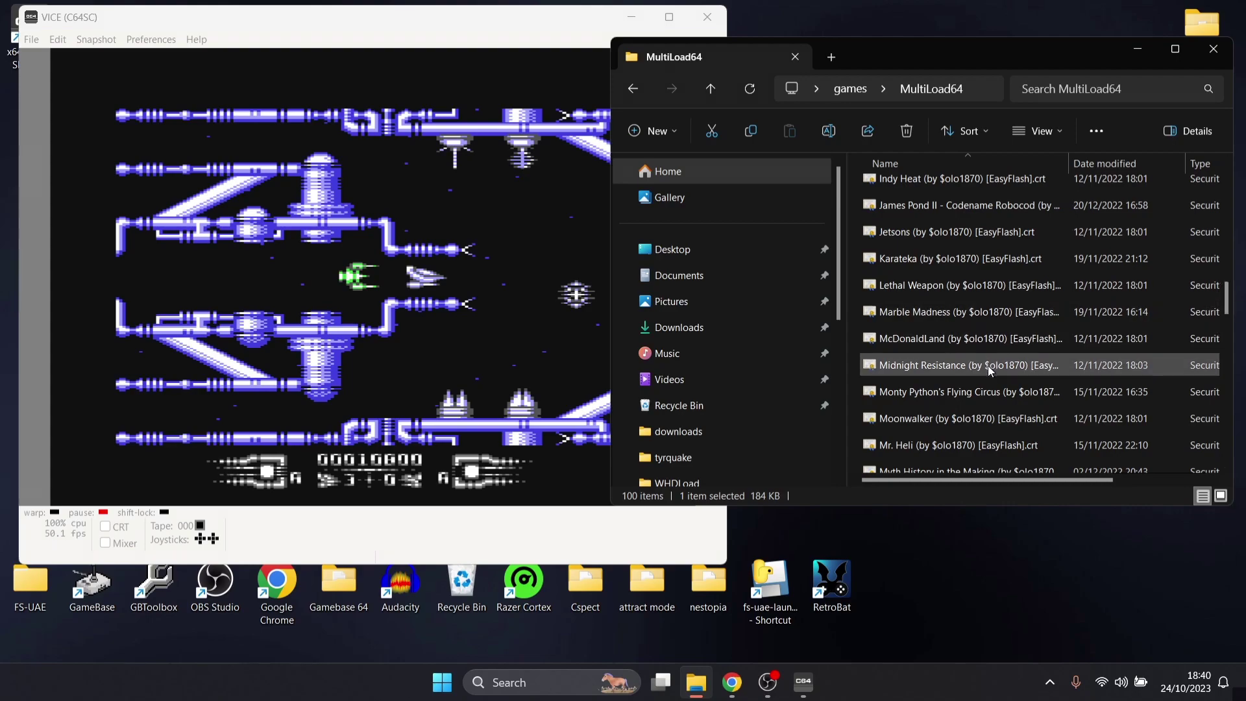
left_click(963, 295)
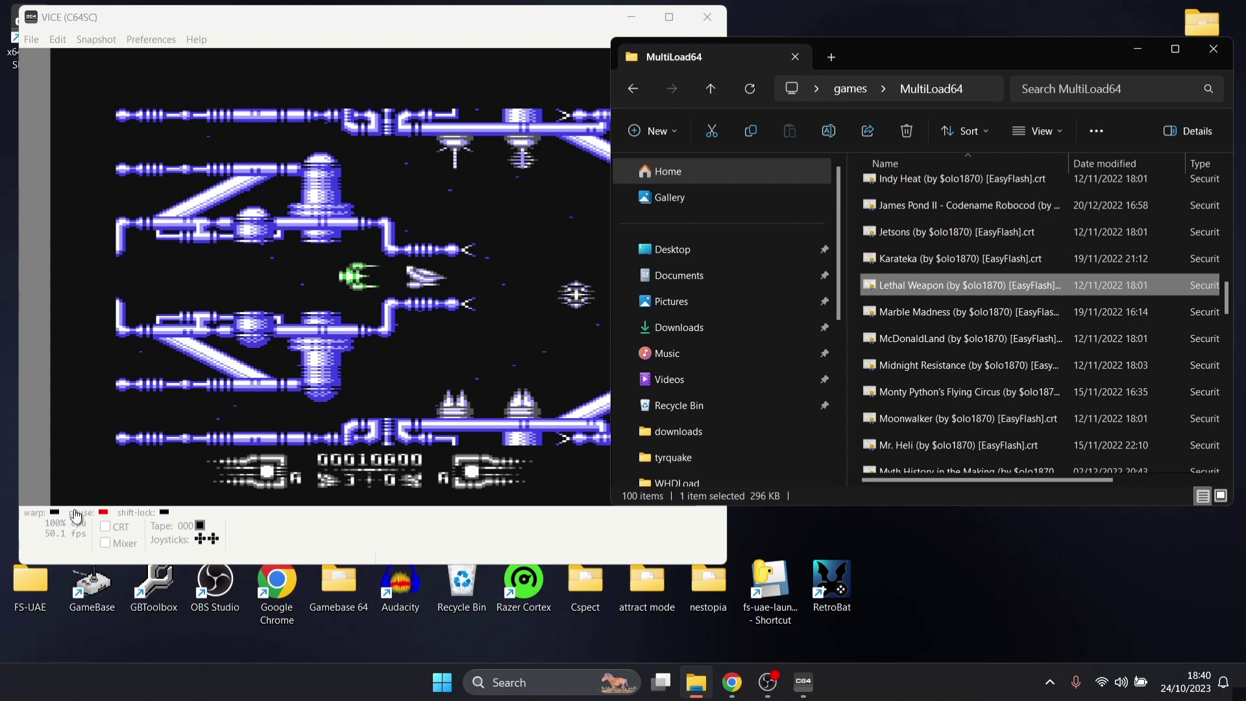
left_click(103, 515)
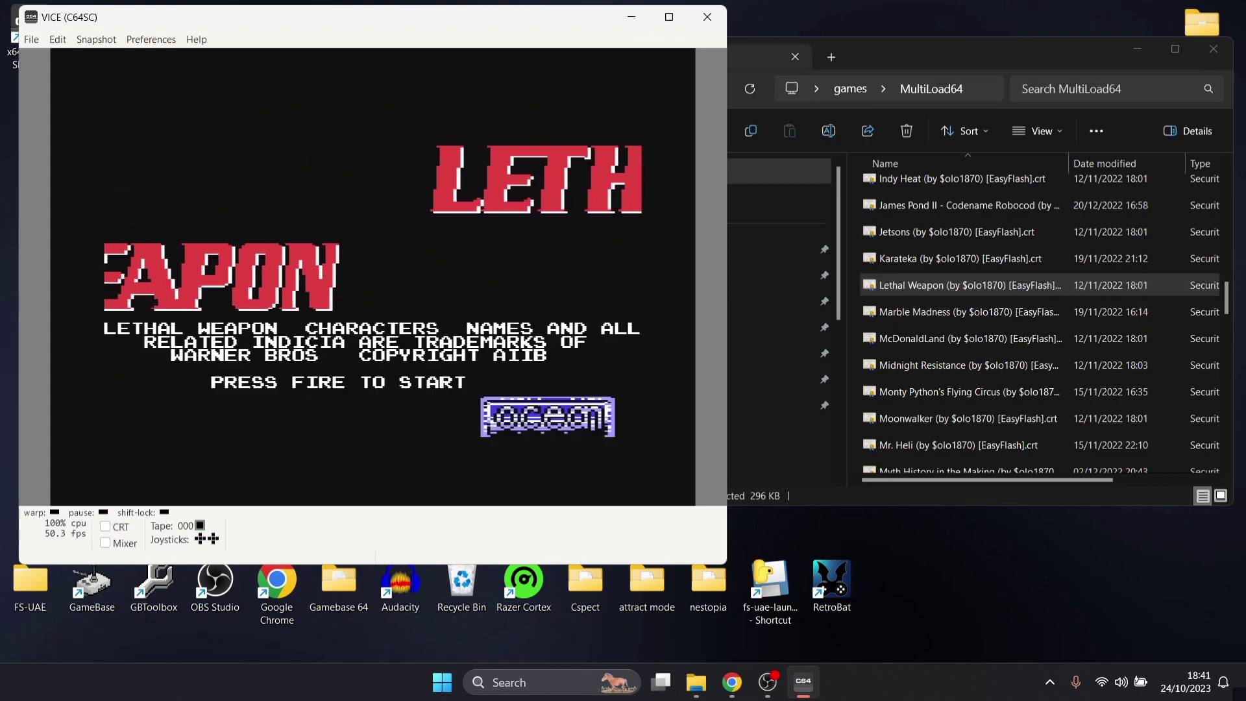
- Get past the Lethal Weapon title and character select into gameplay, running fullscreen
key("space")
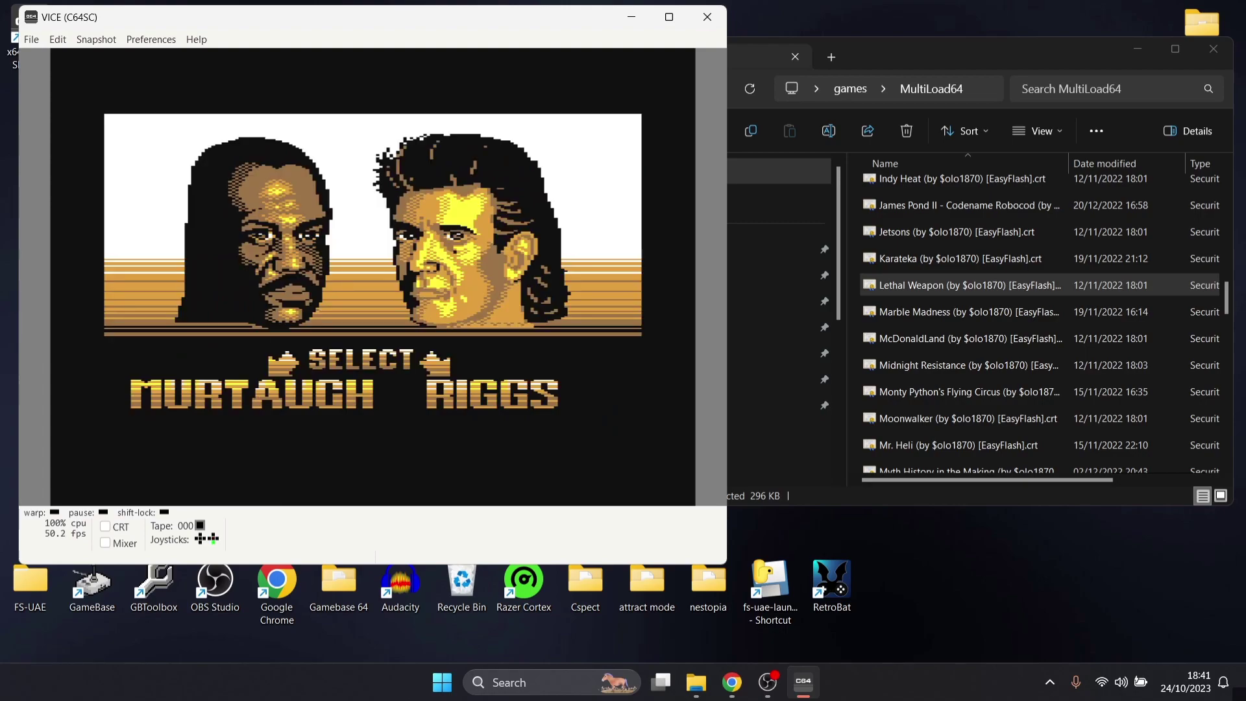
key("space")
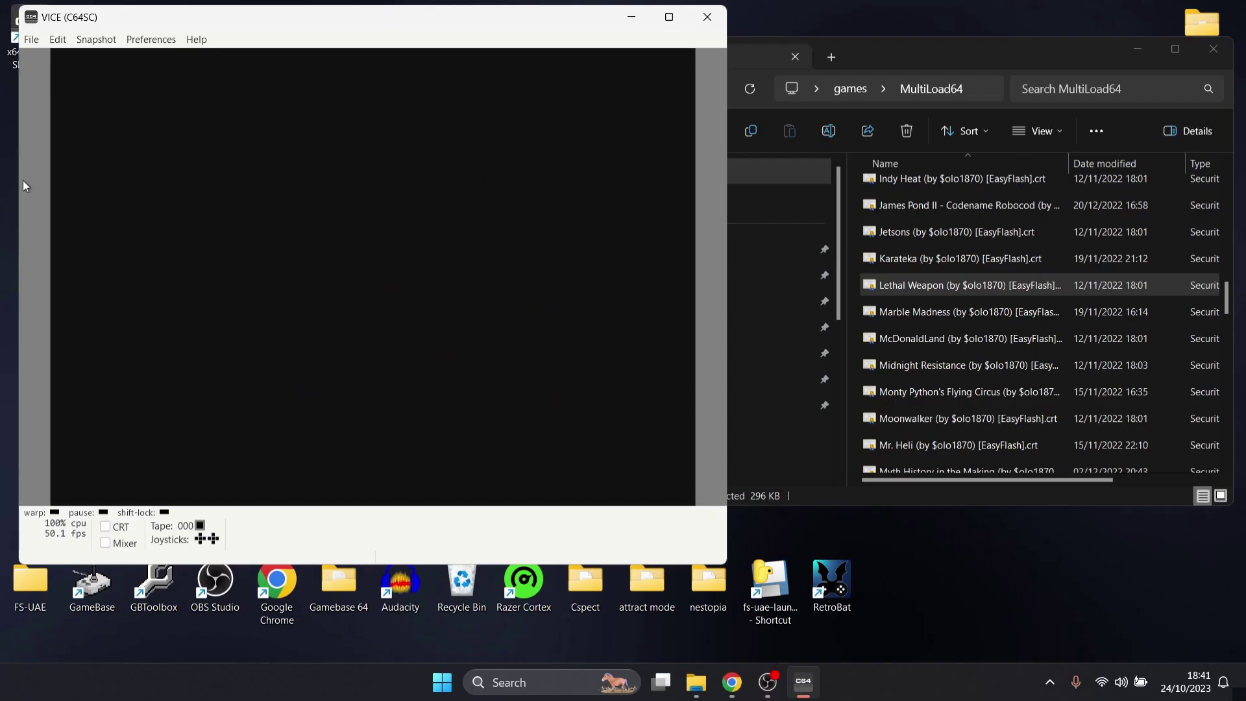
key("alt+d")
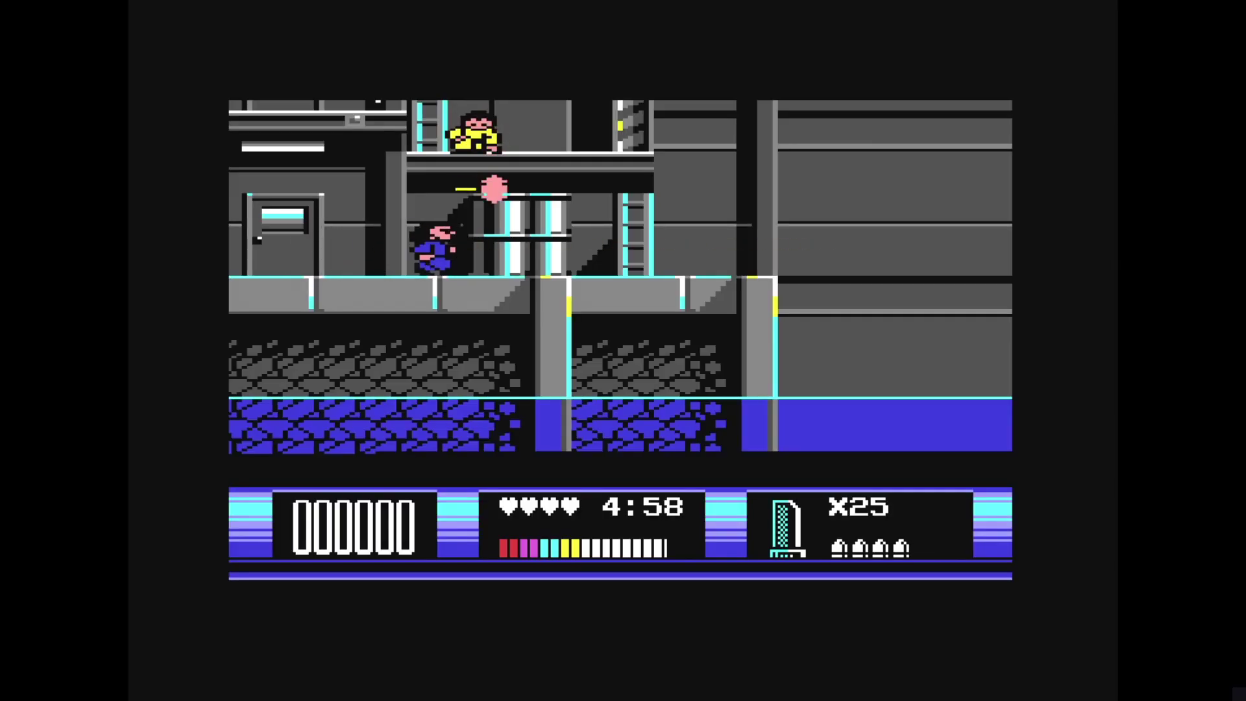
- Jump onto the upper platform in Lethal Weapon, shoot the enemies and run left toward the ladder
key("Right")
key("Up")
key("space")
key("space")
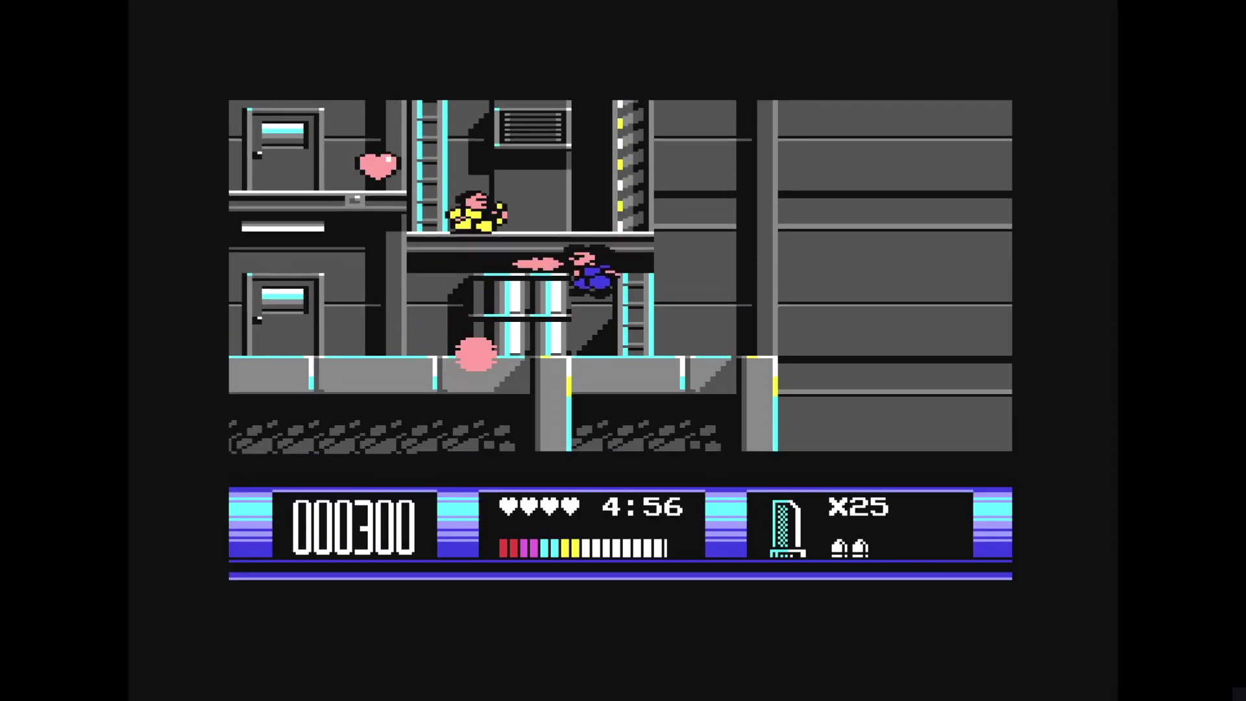
key("Right")
key("Up")
key("Left")
key("space")
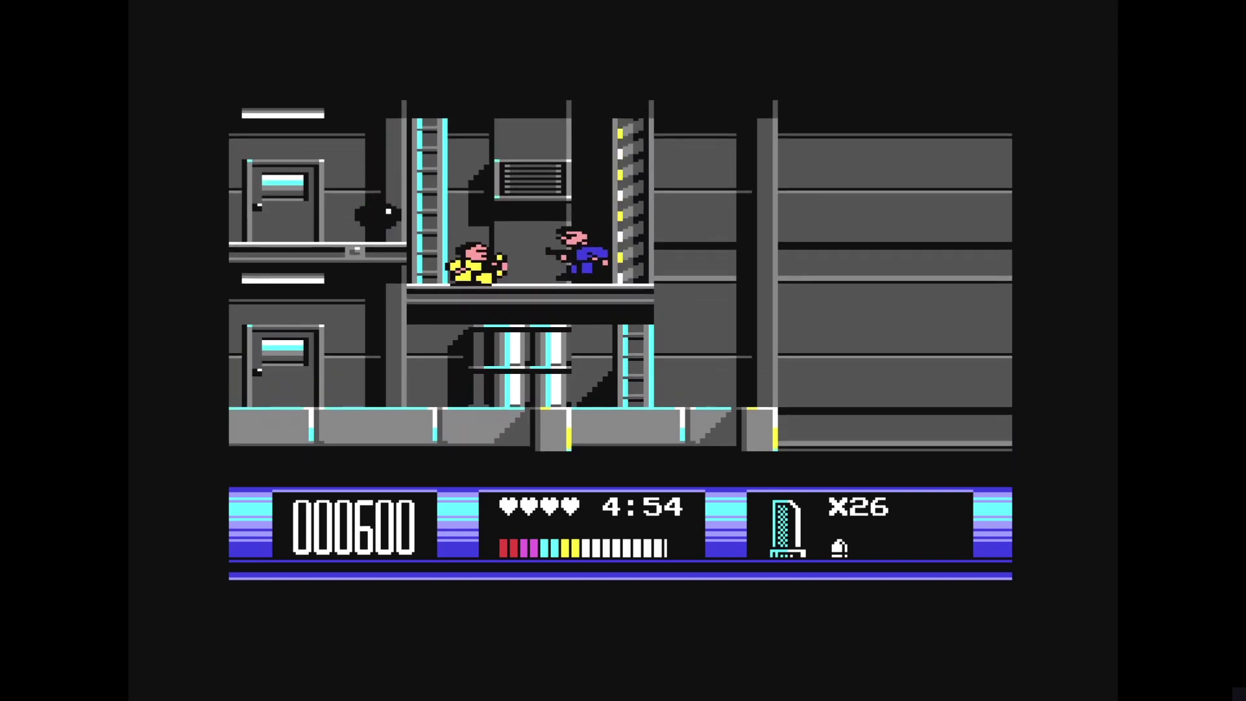
key("space")
key("space")
key("space")
key("space")
key("space")
key("Left")
key("Up")
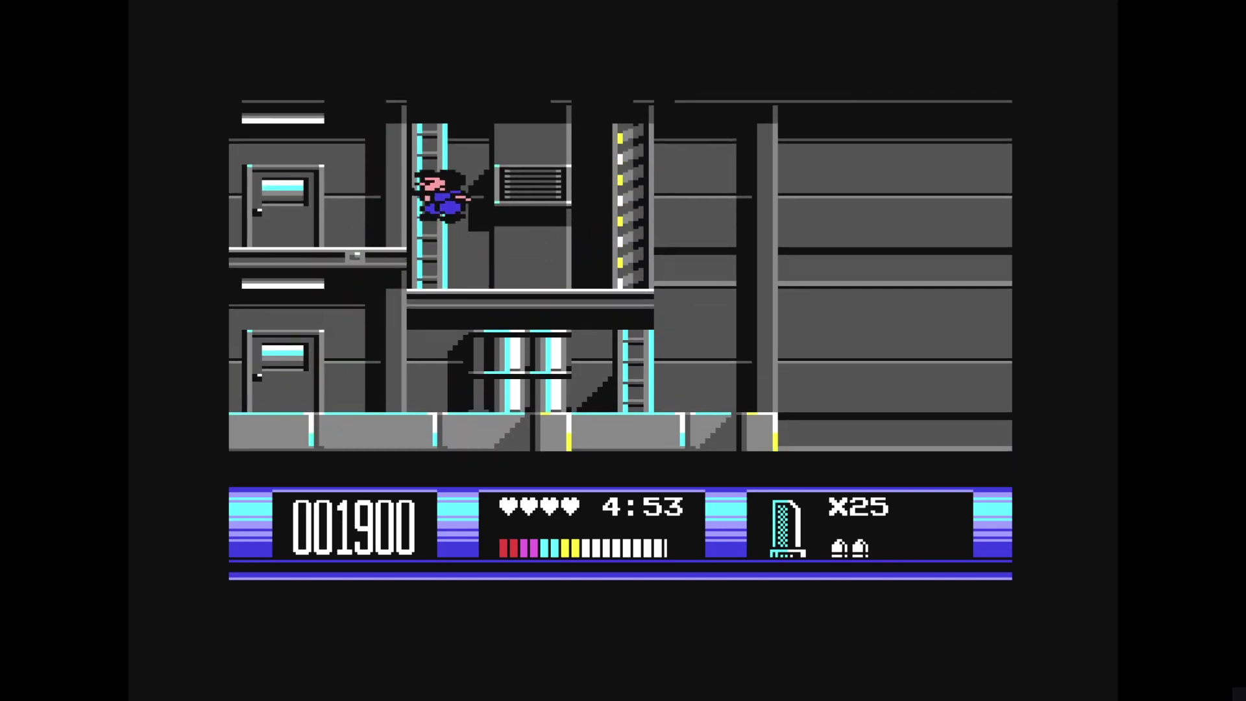
- Climb onto the top walkway and advance right, shooting the crouching enemy along the way
key("Up")
key("Right")
key("Up")
key("space")
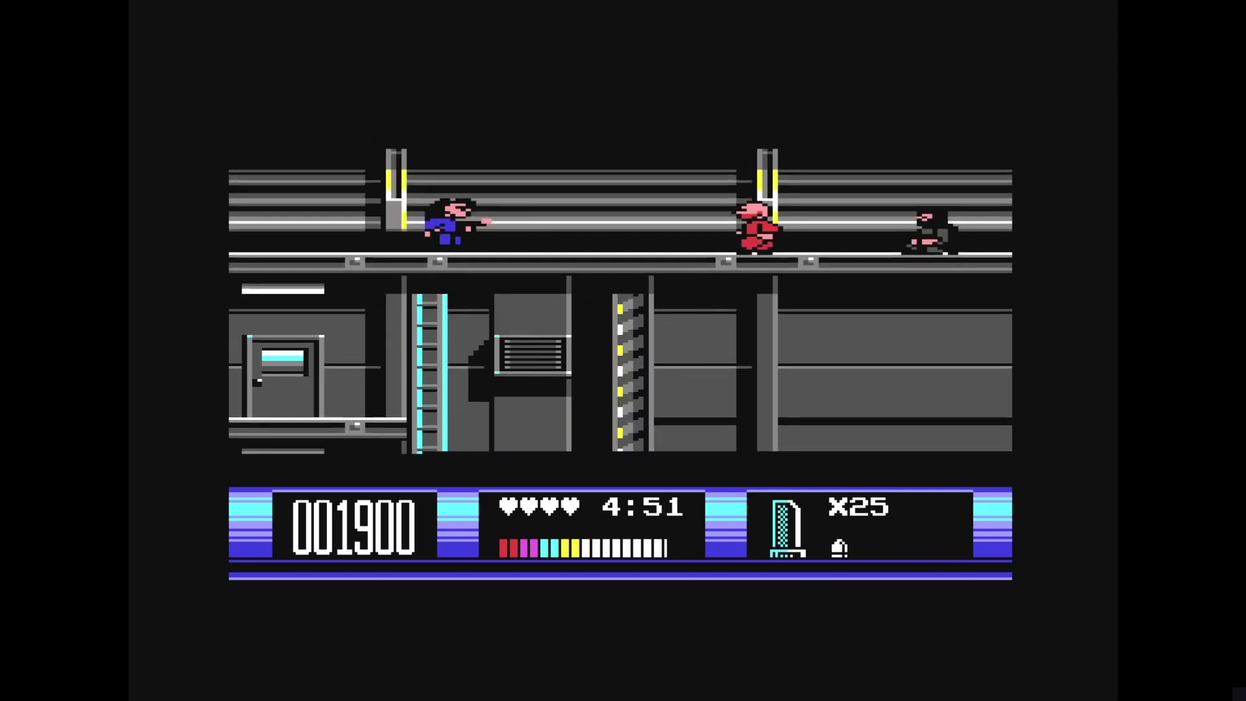
key("space")
key("space")
key("space")
key("space")
key("space")
key("Up")
key("Right")
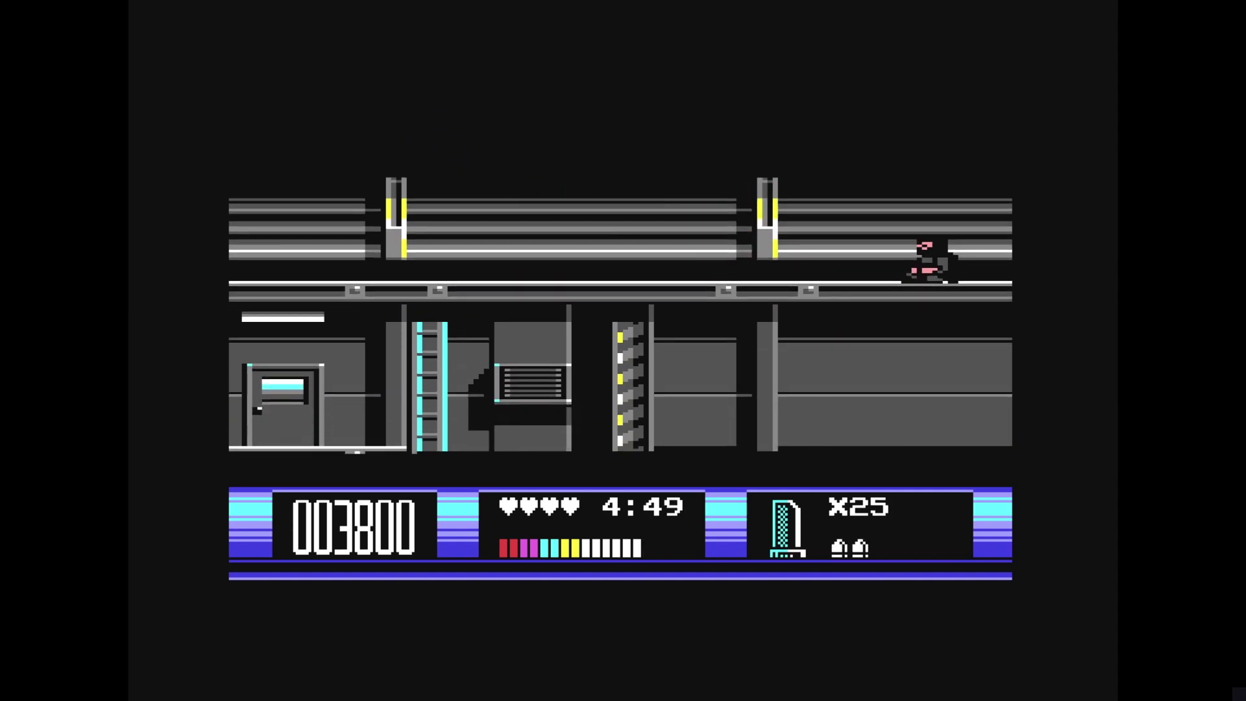
key("Right")
key("Up")
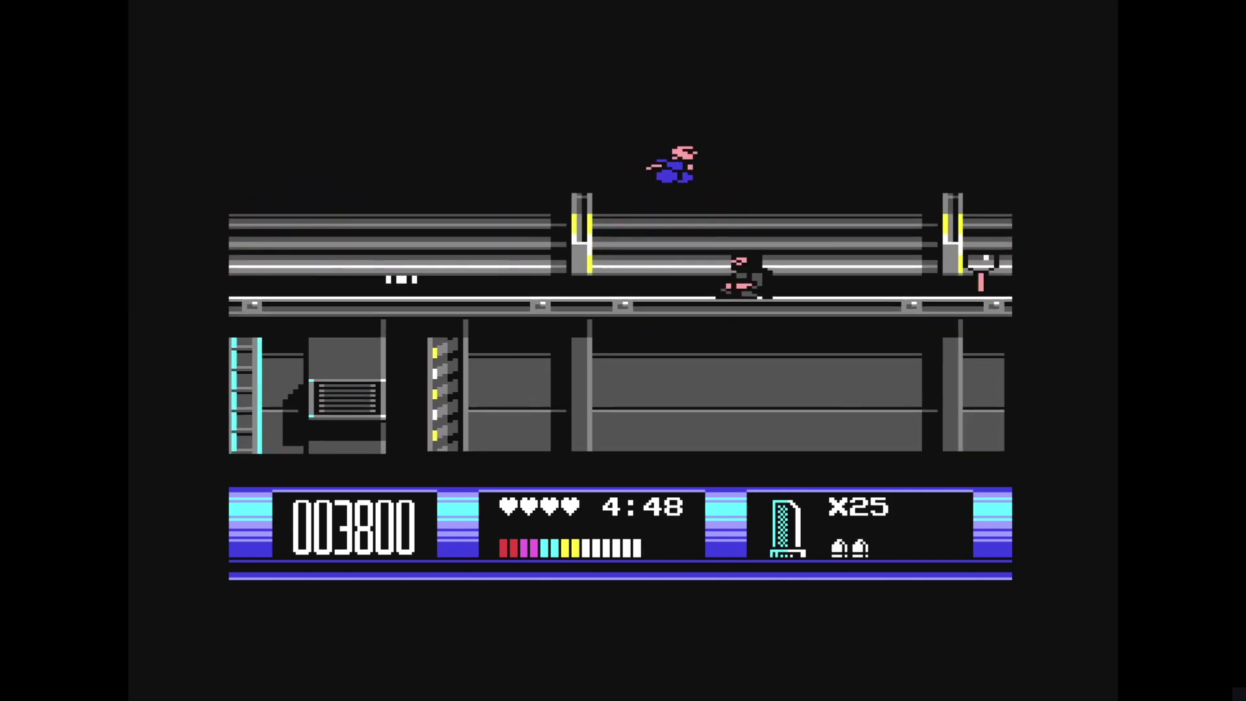
key("space")
key("space")
key("space")
key("Up")
key("Right")
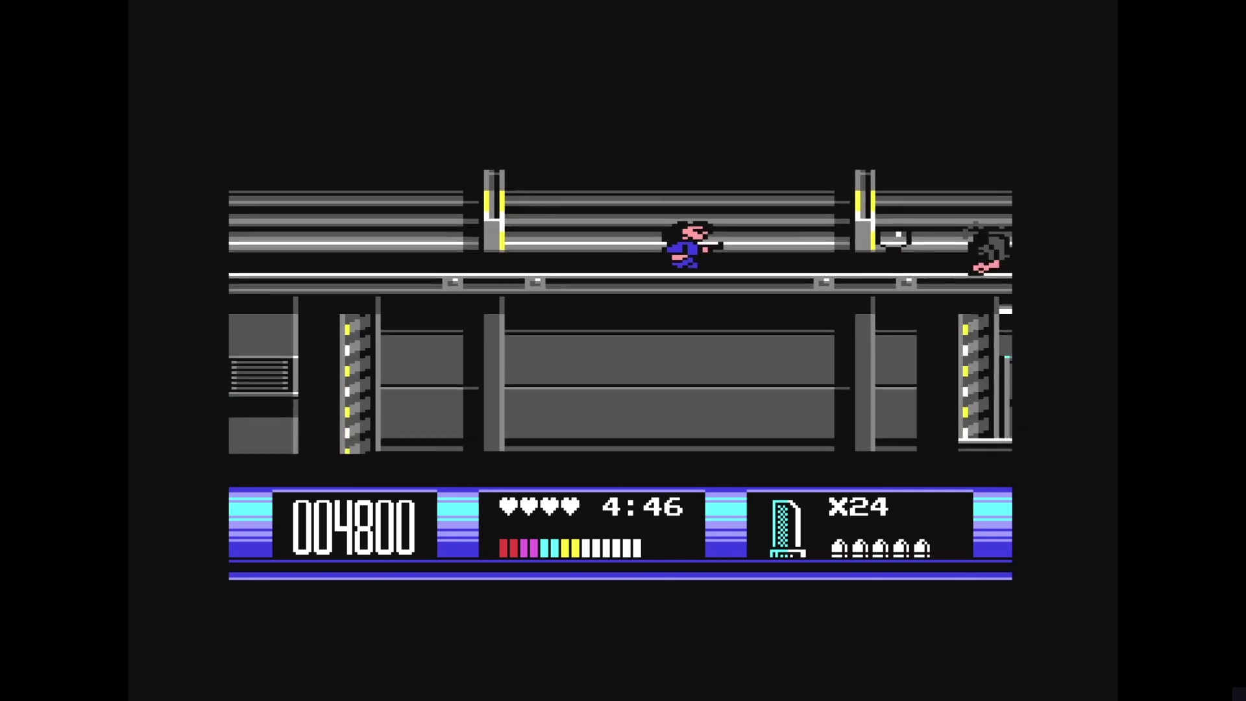
key("ctrl")
key("Right")
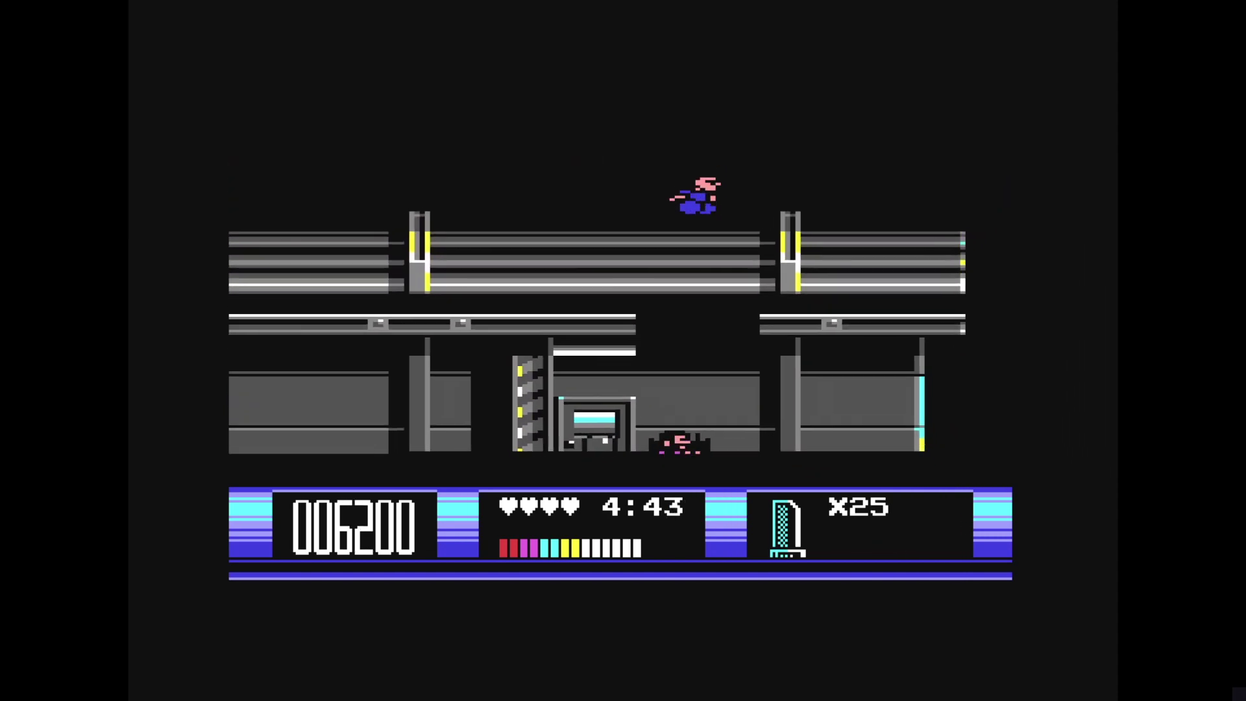
- Shoot the purple and brown enemies to reach 012300, then leave fullscreen
key("space")
key("Up")
key("space")
key("space")
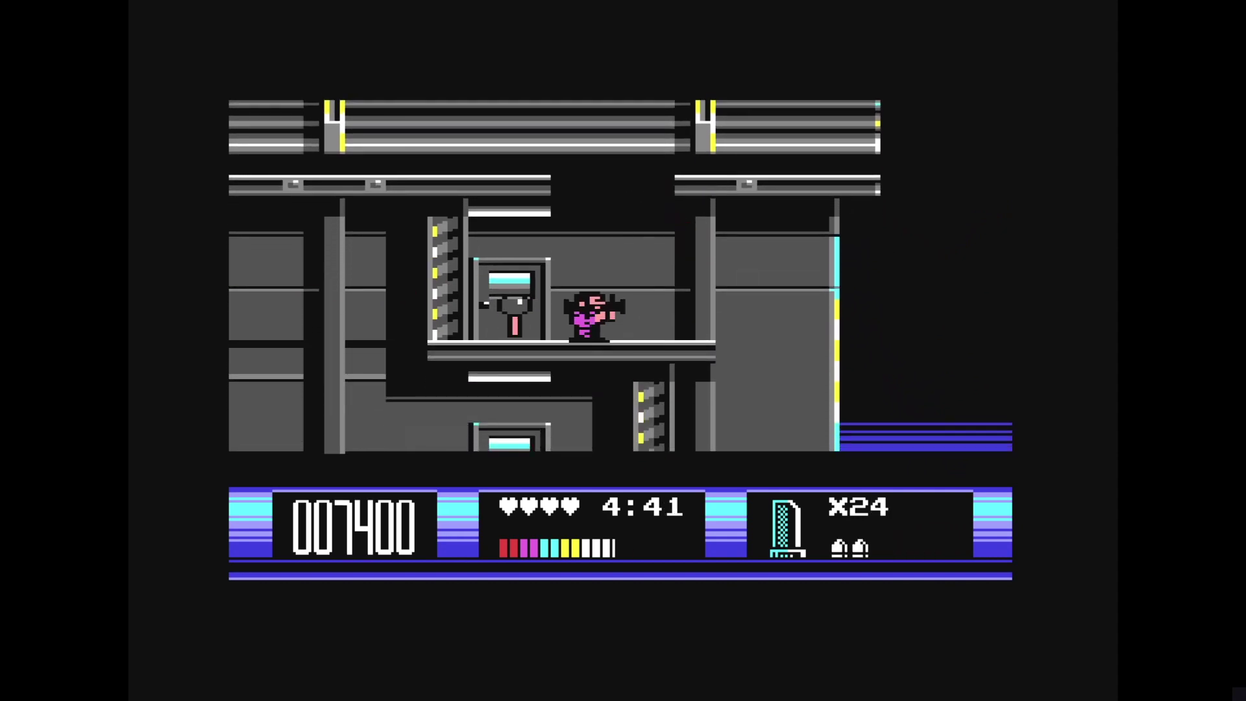
key("space")
key("Left")
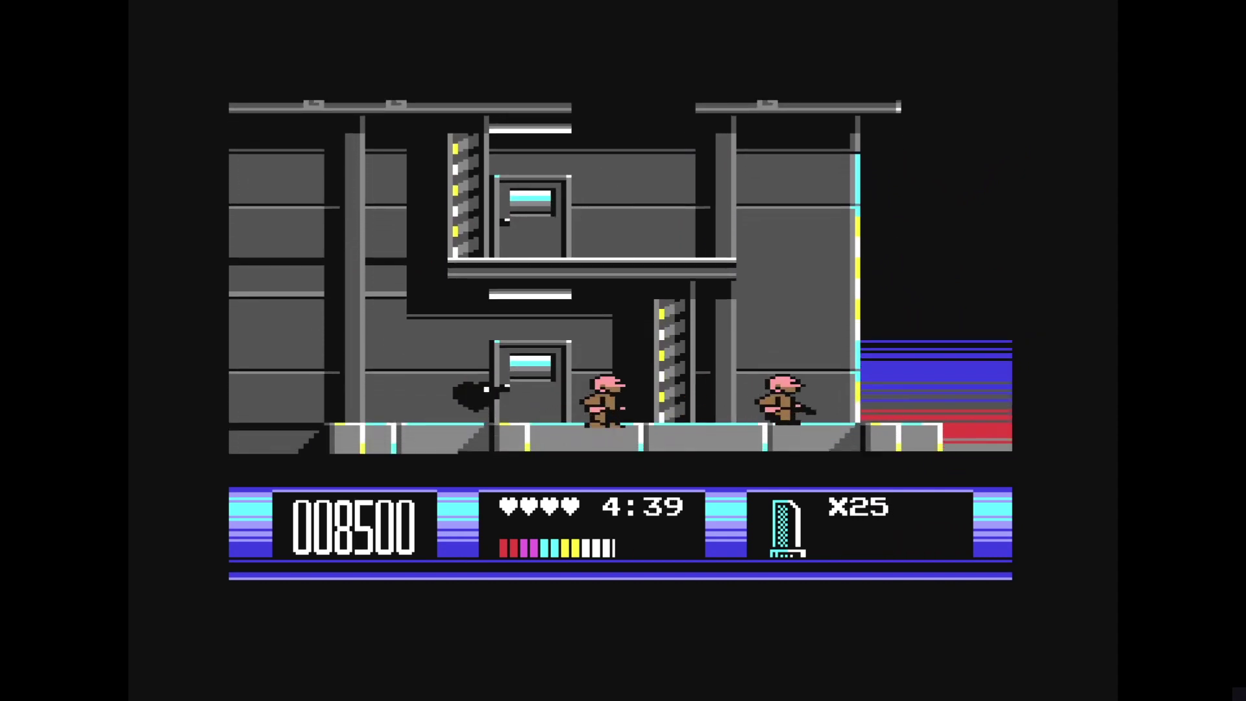
key("Right")
key("Up")
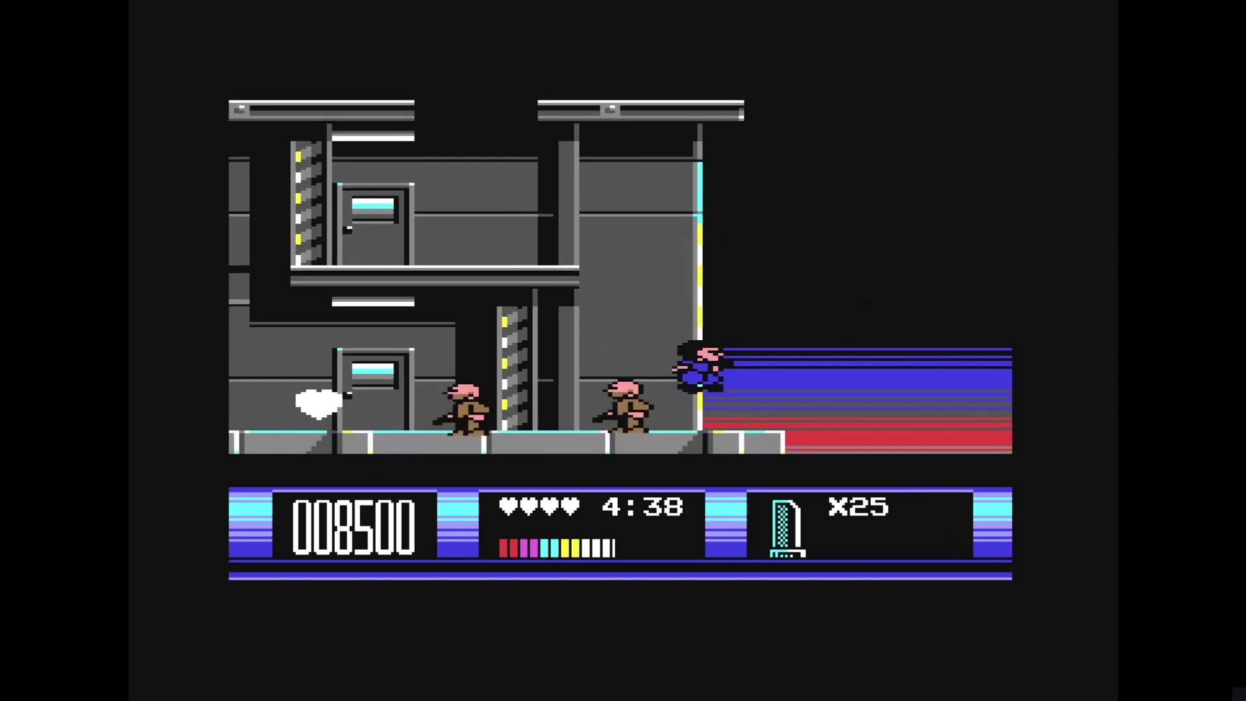
key("Left")
key("space")
key("space")
key("space")
key("space")
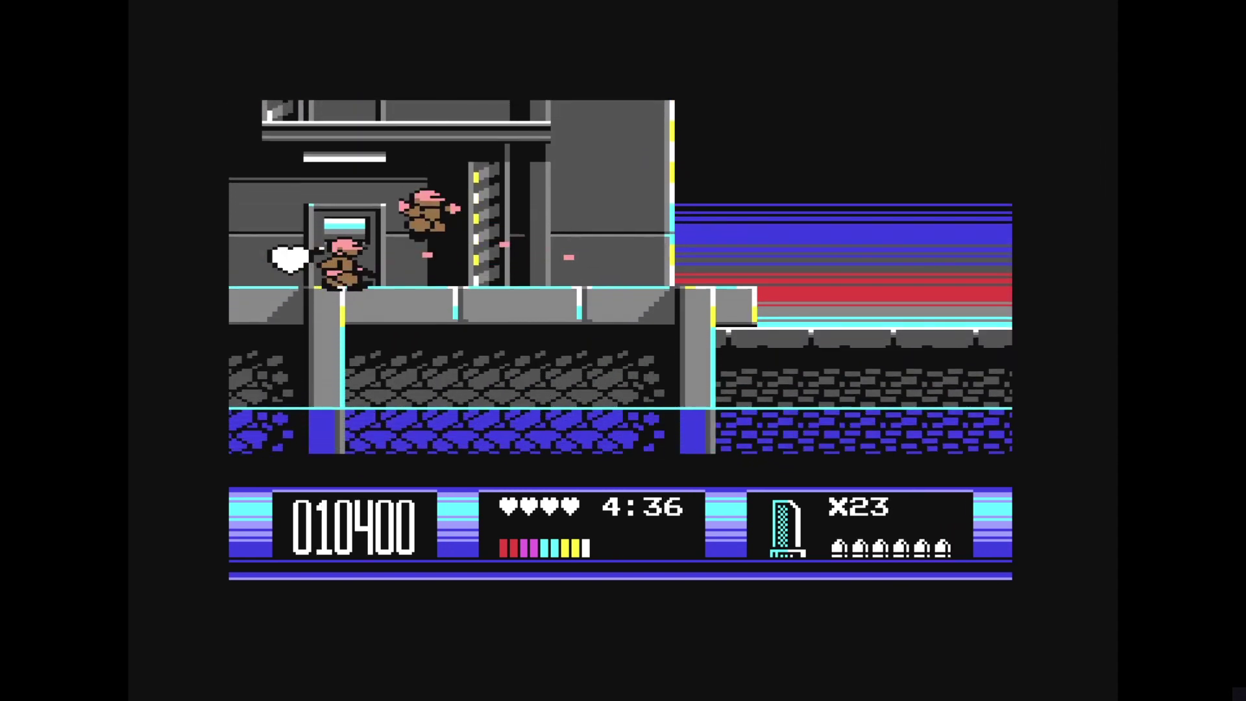
key("Right")
key("Left")
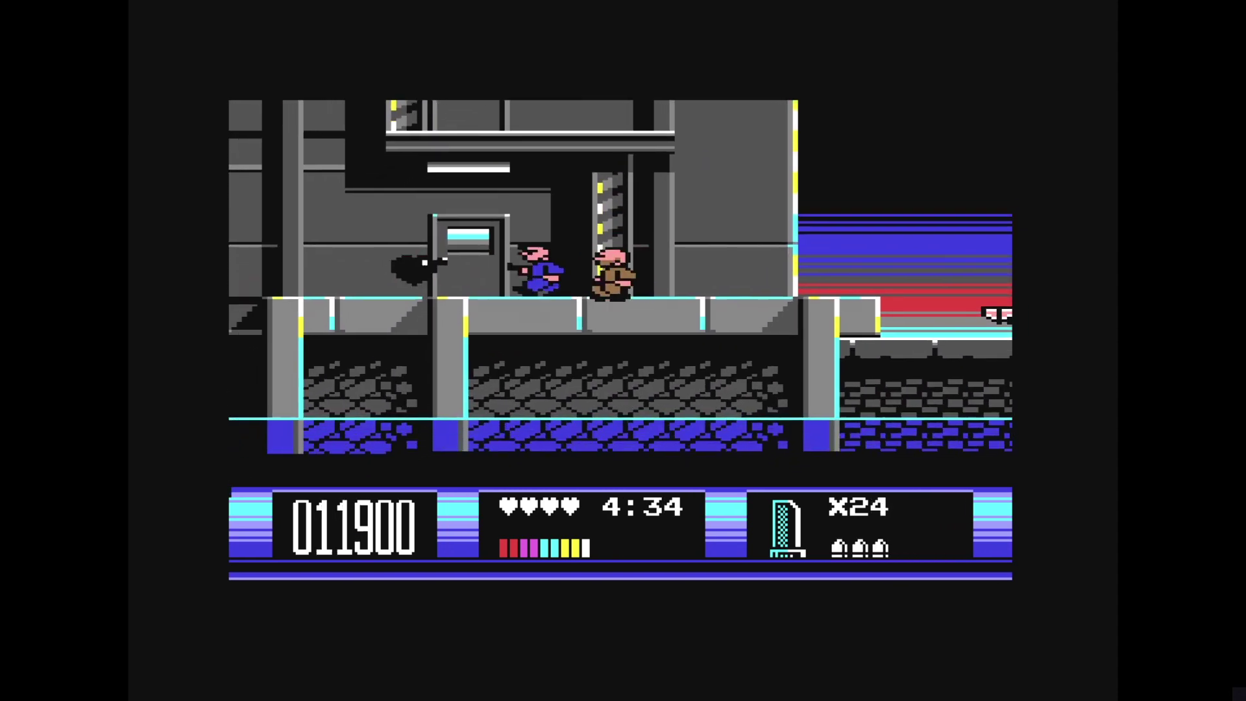
key("space")
key("Left")
key("alt+d")
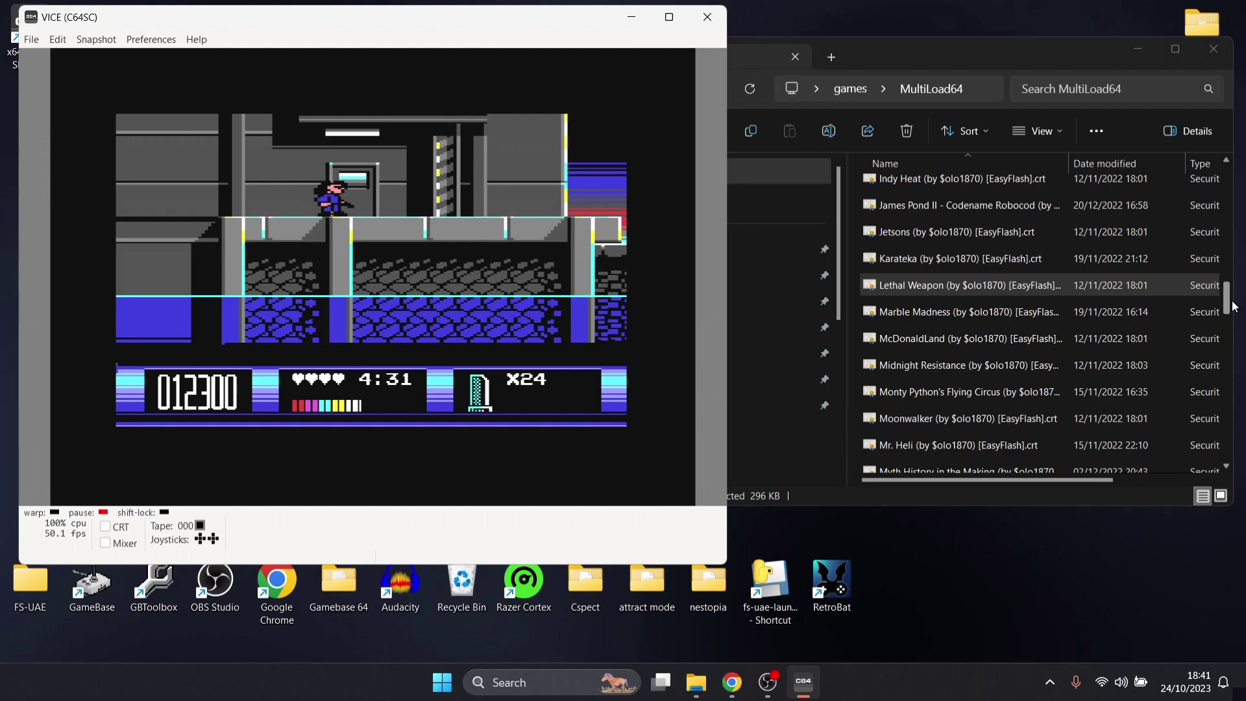
- Browse into Extras > Images > LoadingScreens and scroll through the loading-screen thumbnails
left_click_drag(1234, 307, 1232, 357)
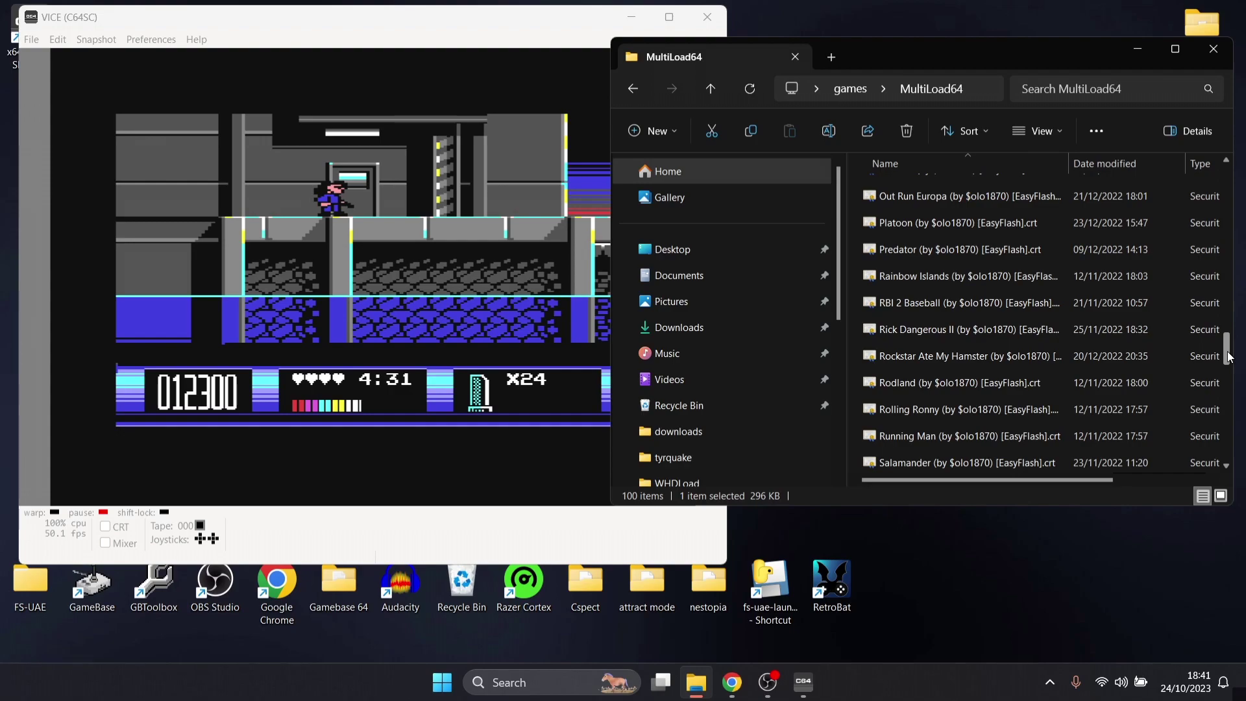
left_click_drag(1230, 356, 1231, 370)
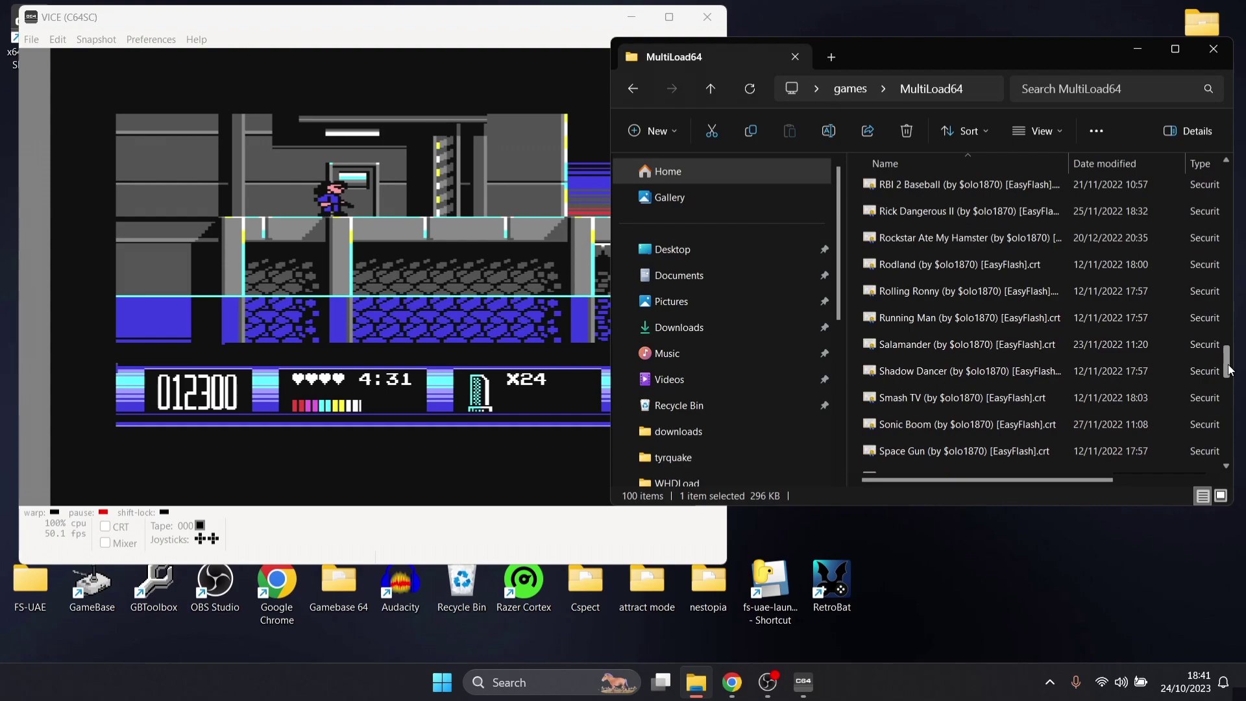
left_click(637, 85)
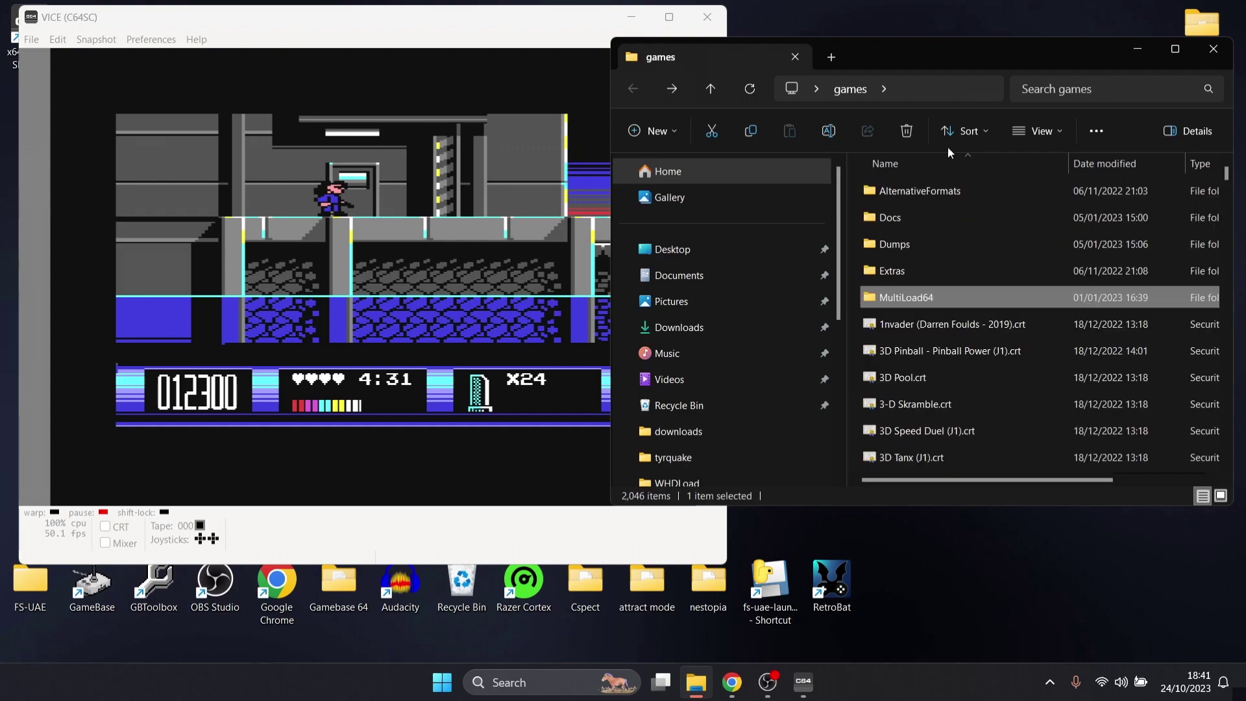
double_click(933, 274)
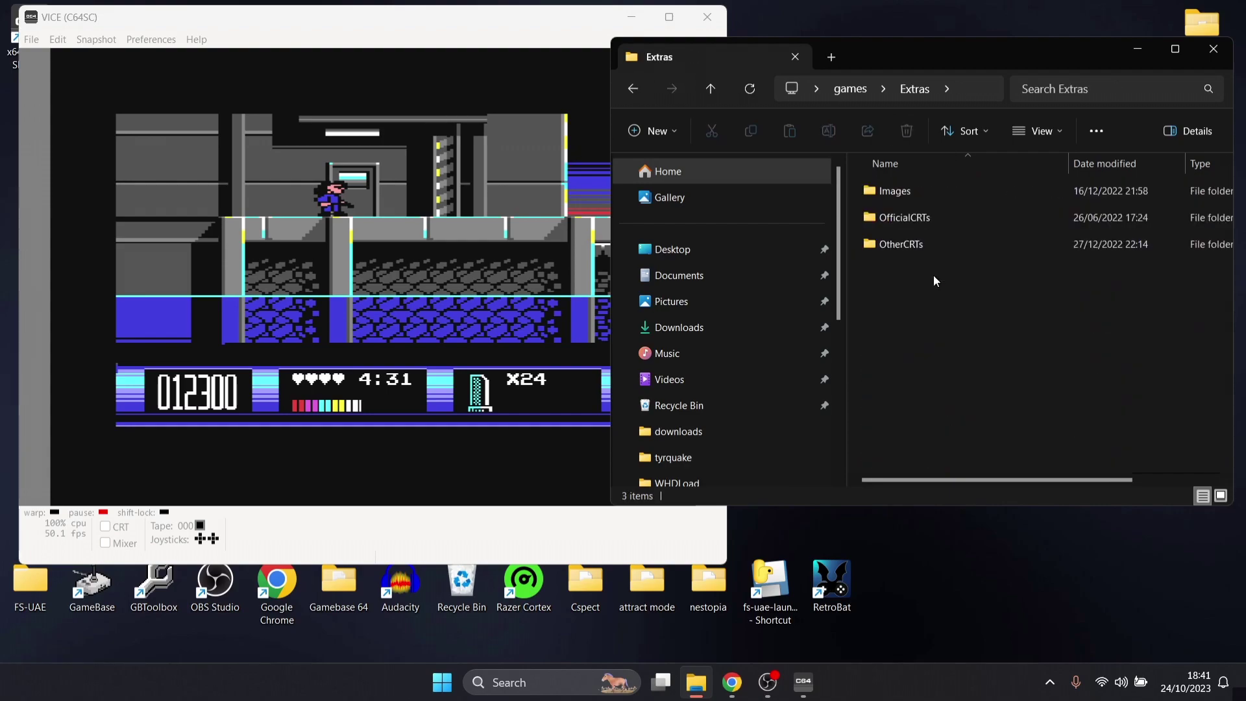
double_click(931, 191)
double_click(1007, 191)
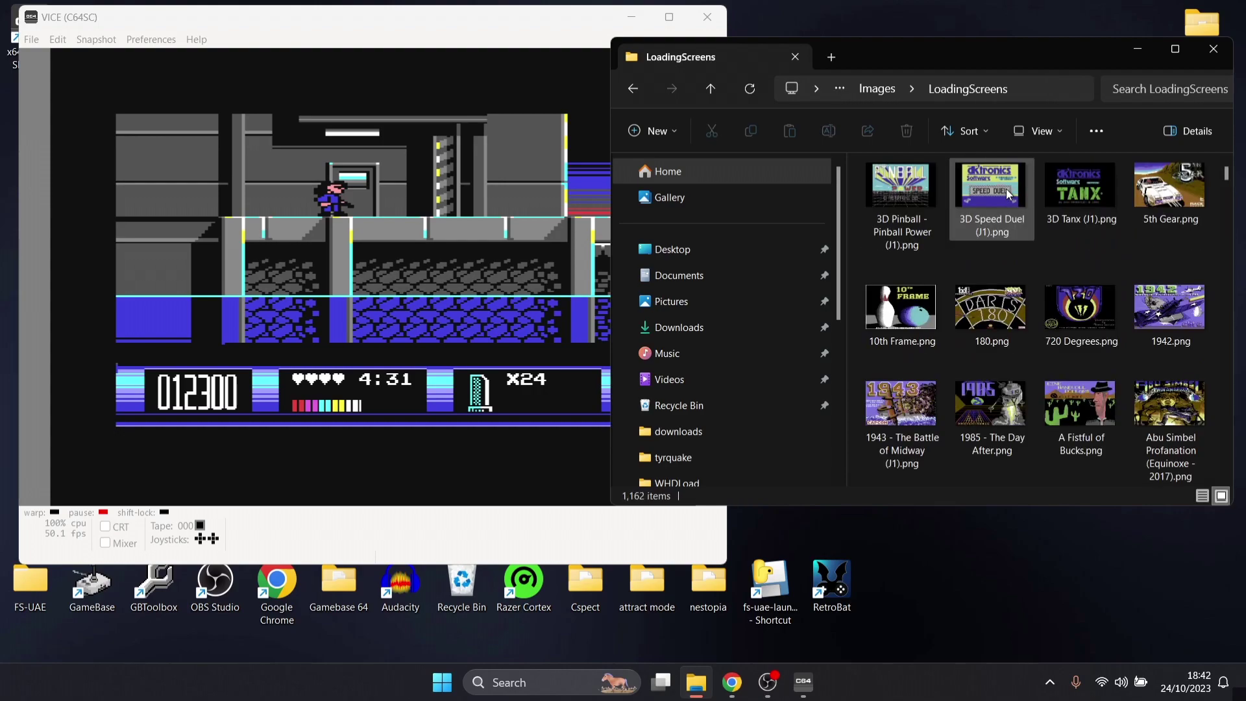
left_click_drag(1231, 187, 1231, 199)
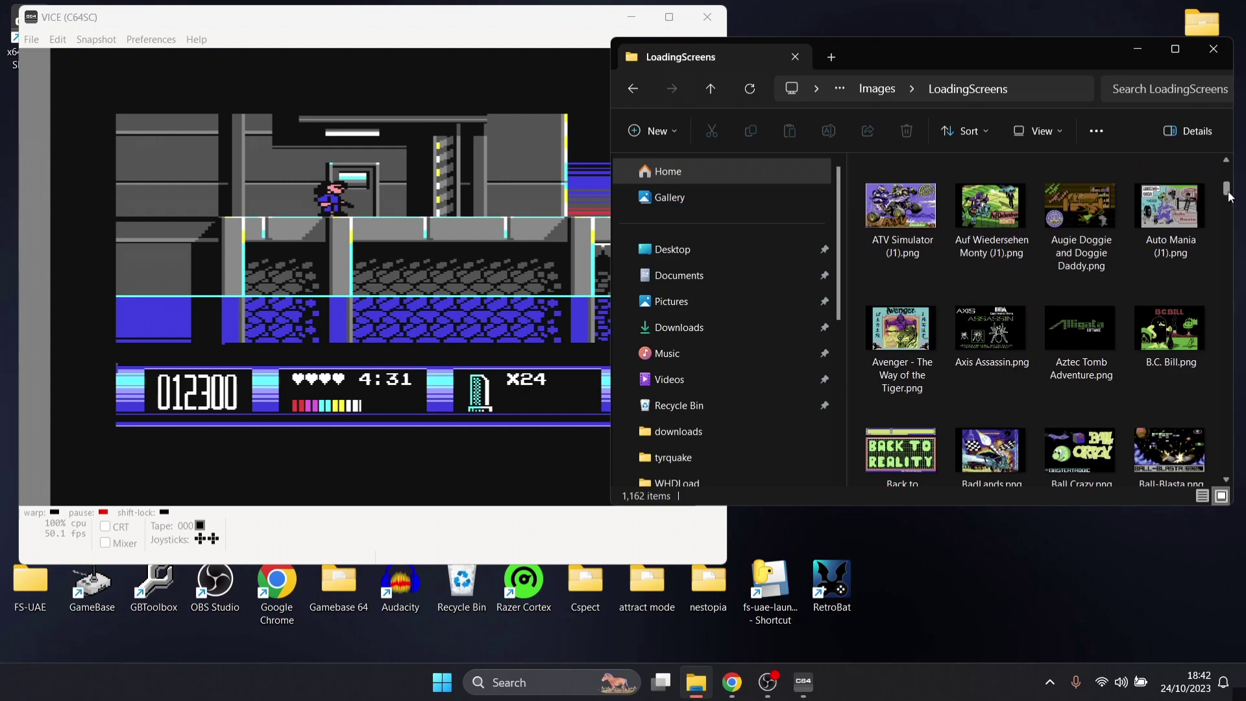
left_click_drag(1228, 192, 1227, 177)
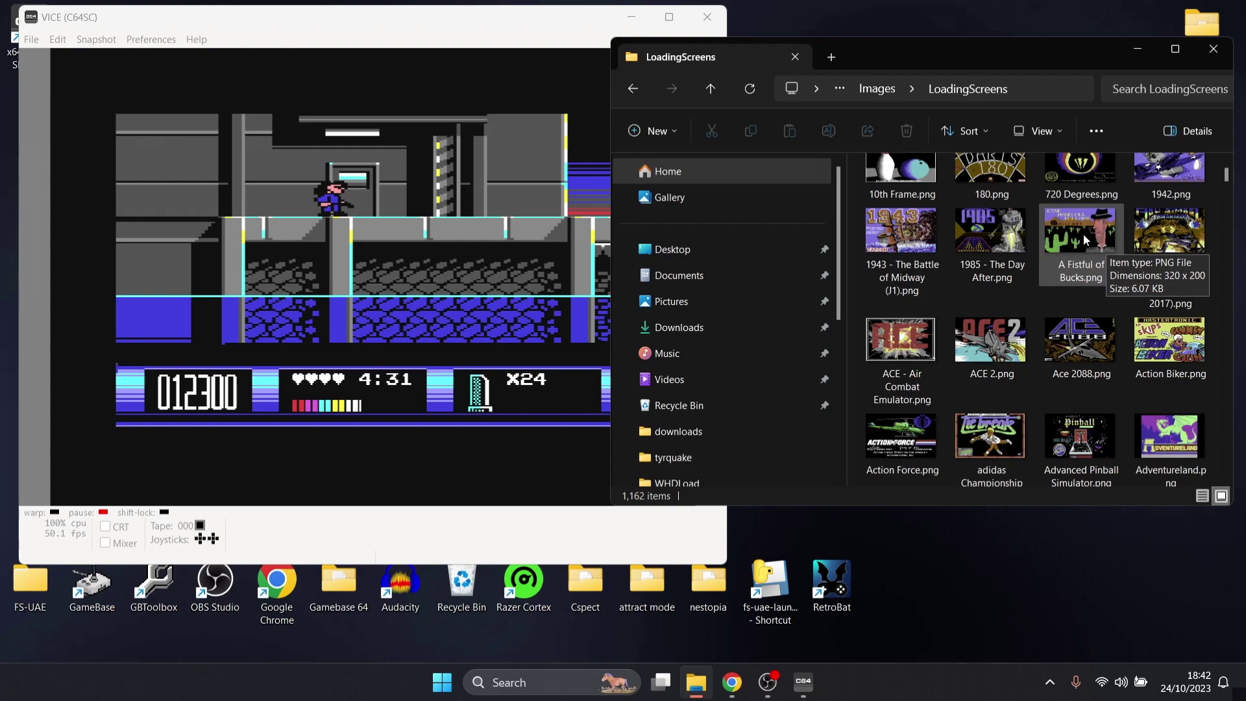
- Navigate back out of LoadingScreens to the games Extras folder
left_click(633, 86)
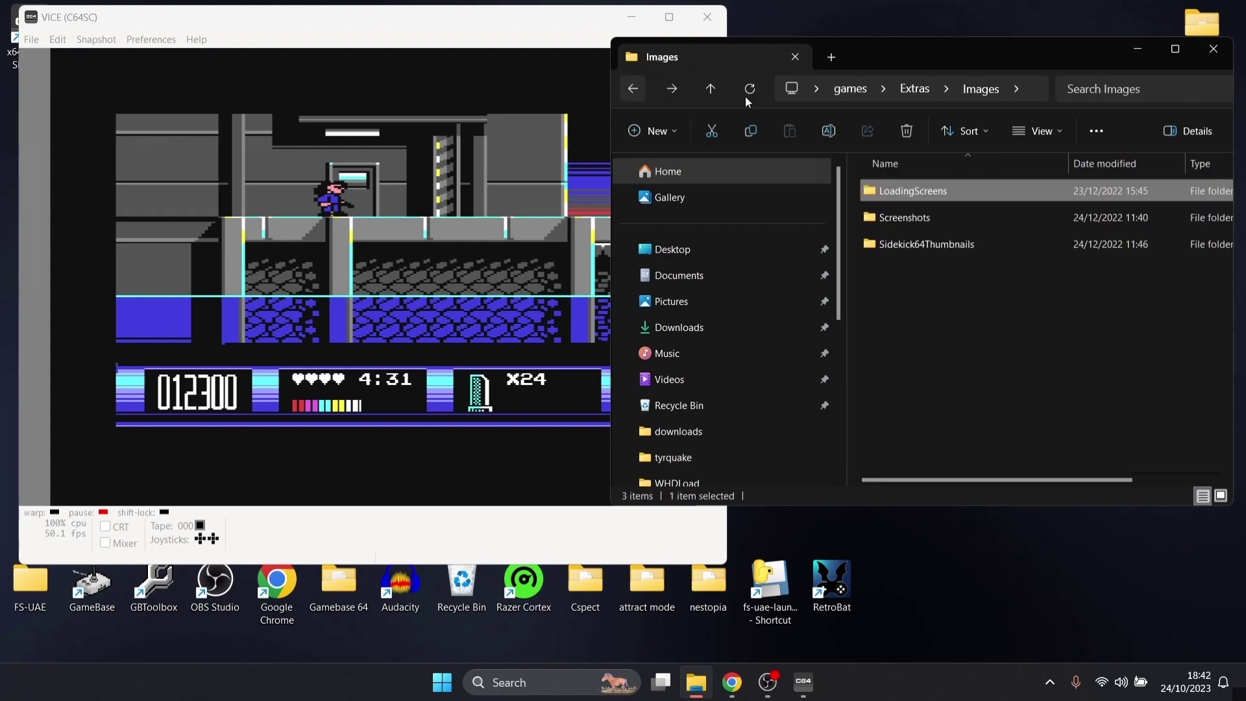
left_click(850, 89)
double_click(898, 274)
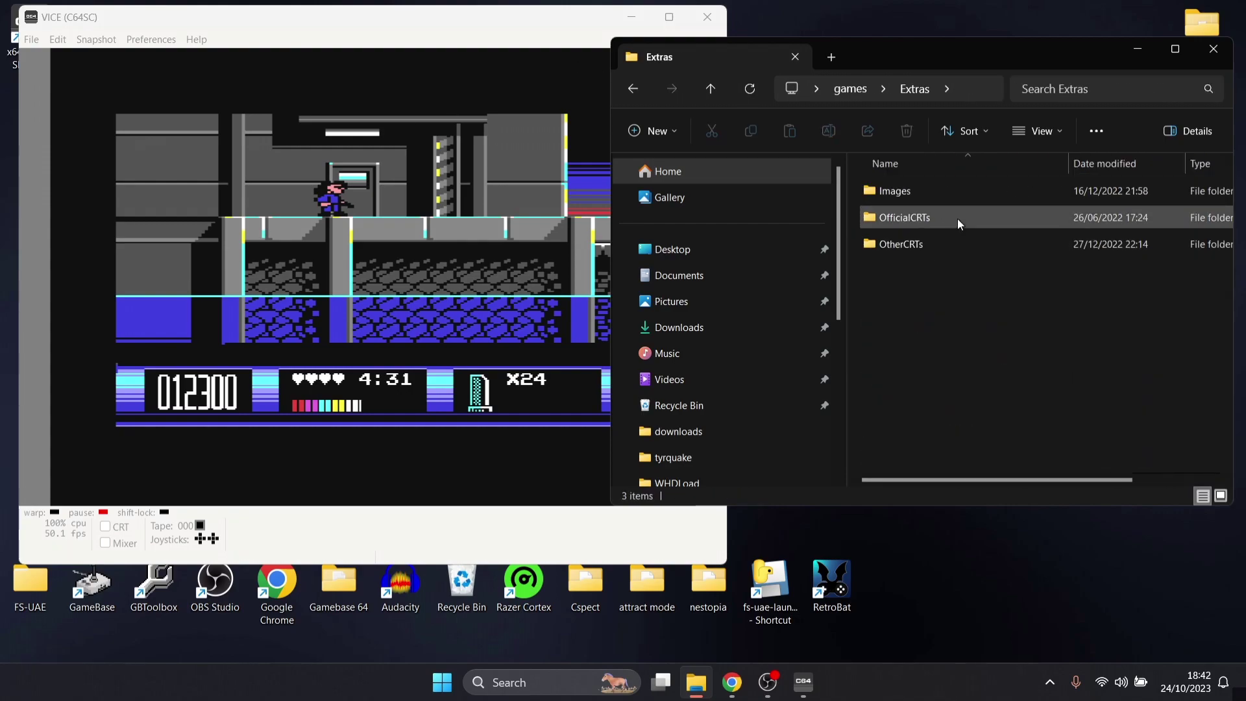
- Scroll through the OfficialCRTs and OtherCRTs folder listings, then return to games
double_click(956, 220)
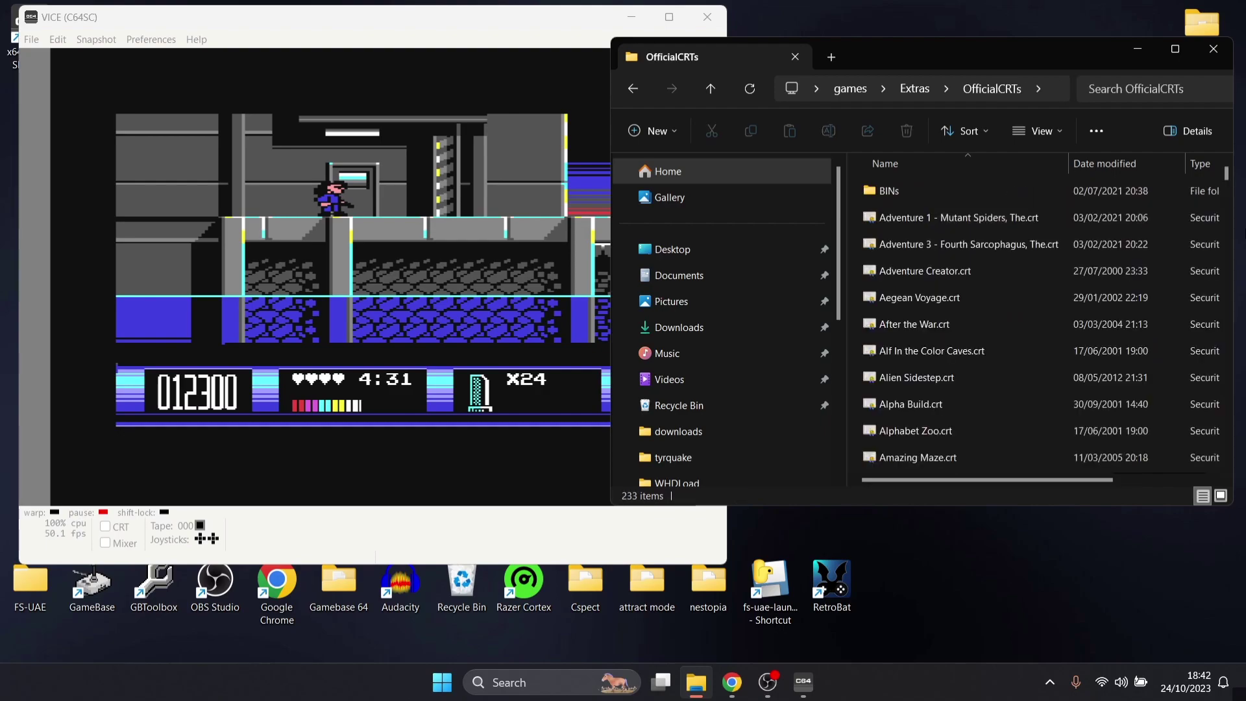
right_click(1233, 207)
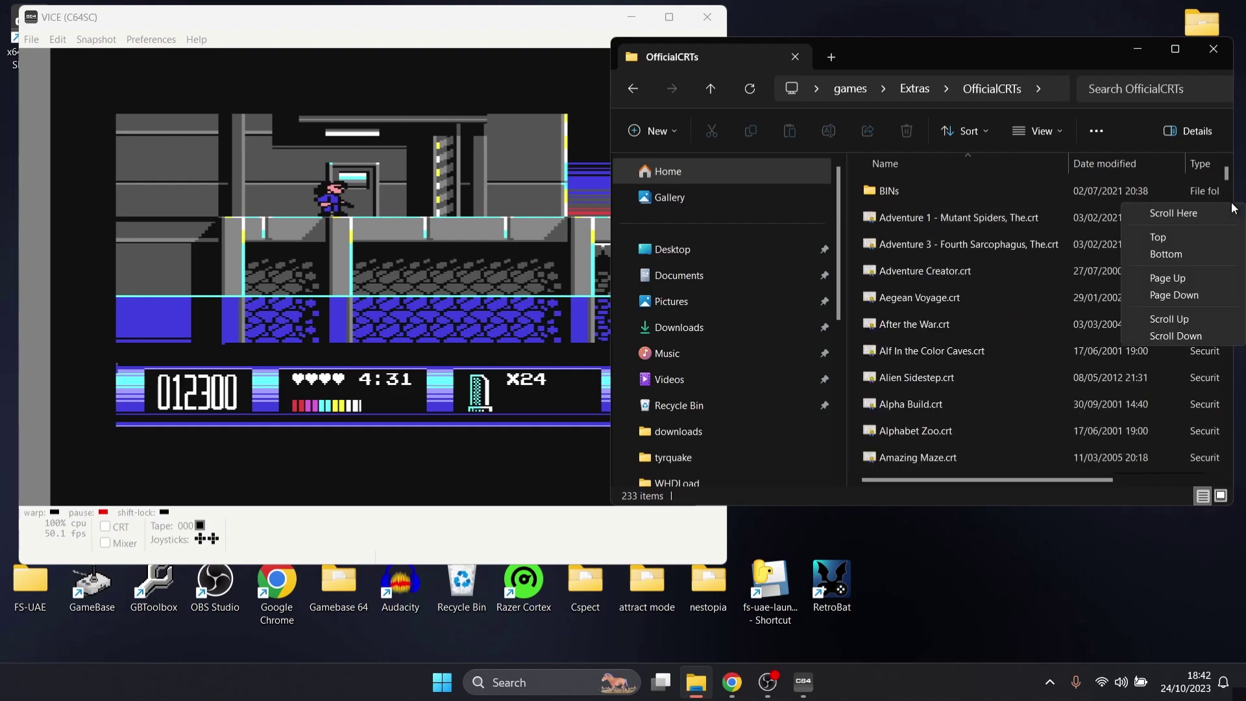
left_click_drag(1231, 181, 1231, 248)
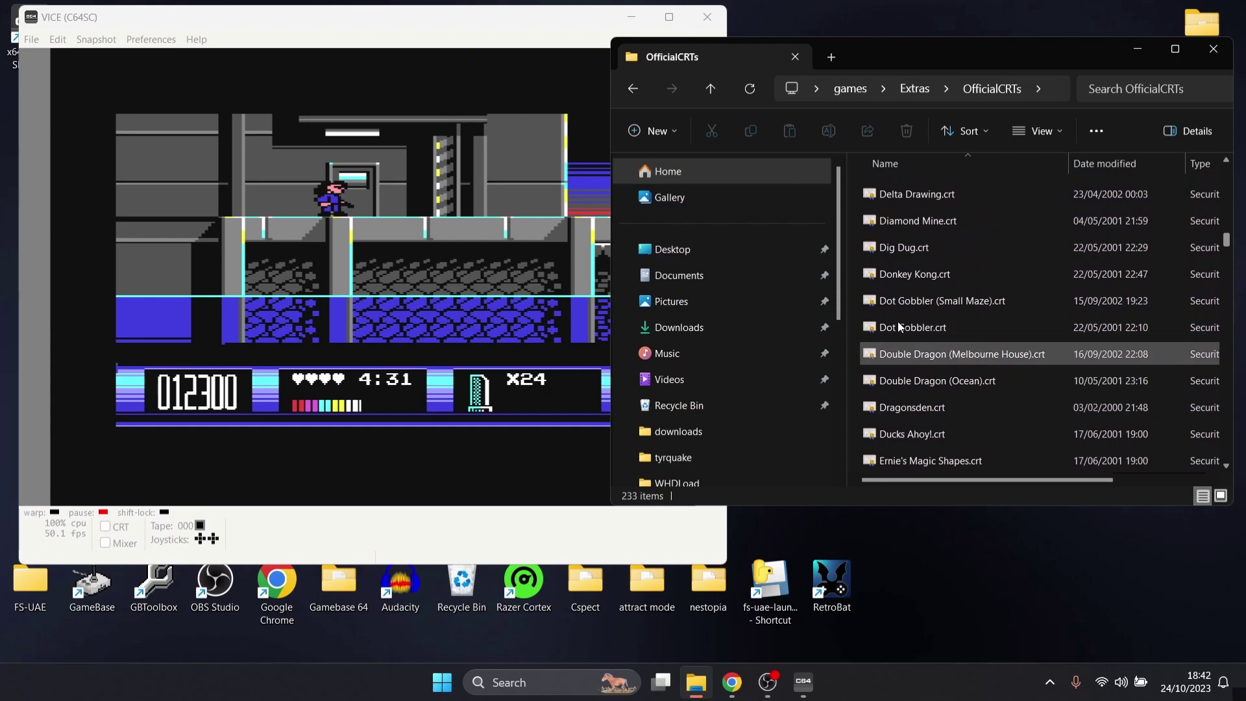
left_click(632, 88)
double_click(976, 248)
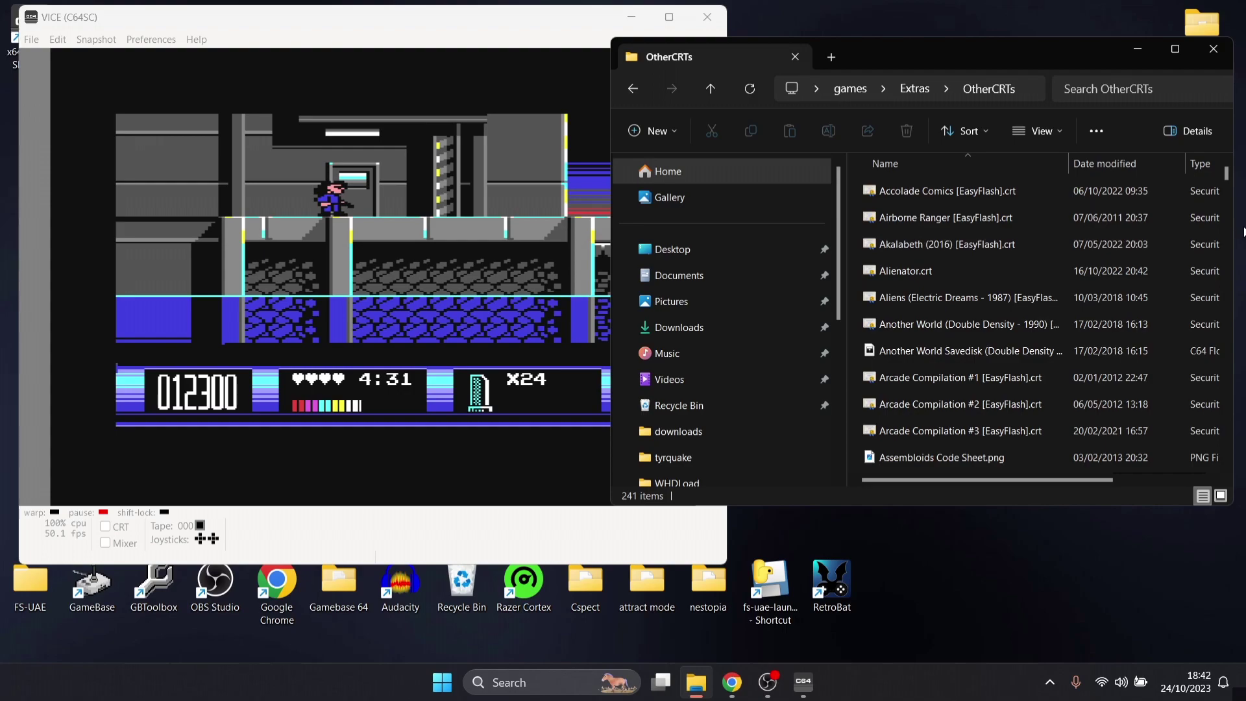
left_click_drag(1232, 182, 1235, 233)
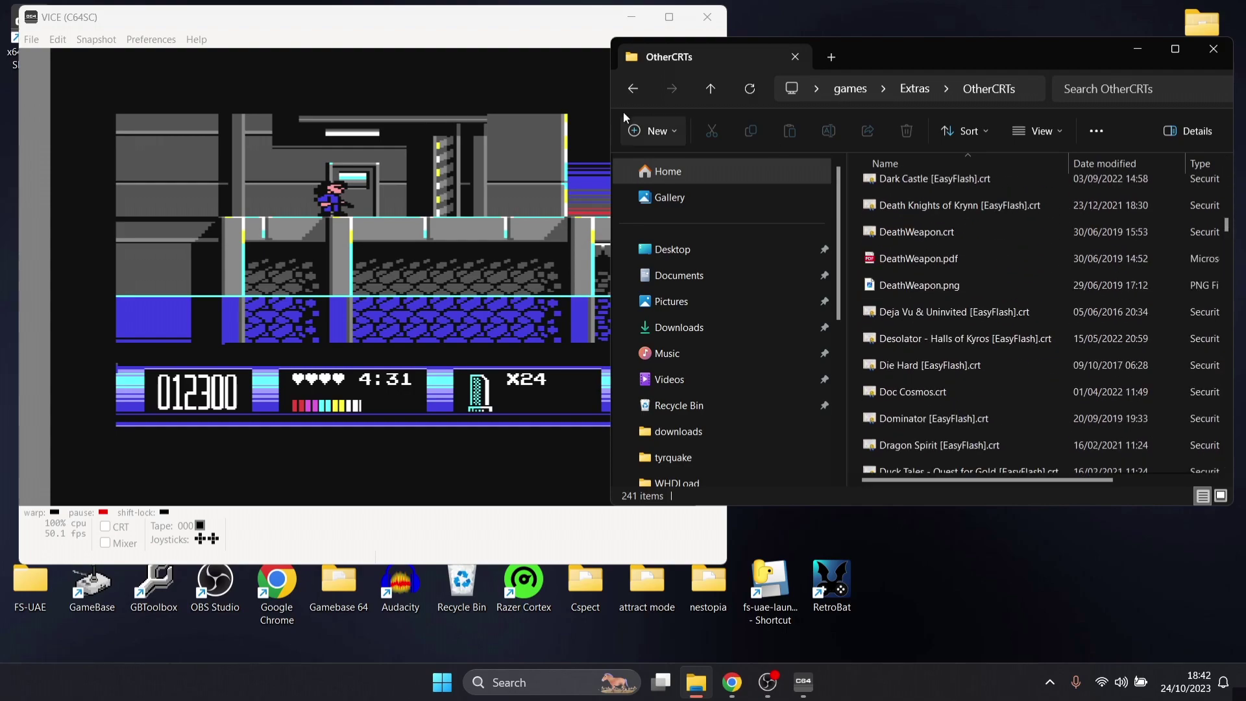
left_click(631, 82)
left_click(630, 82)
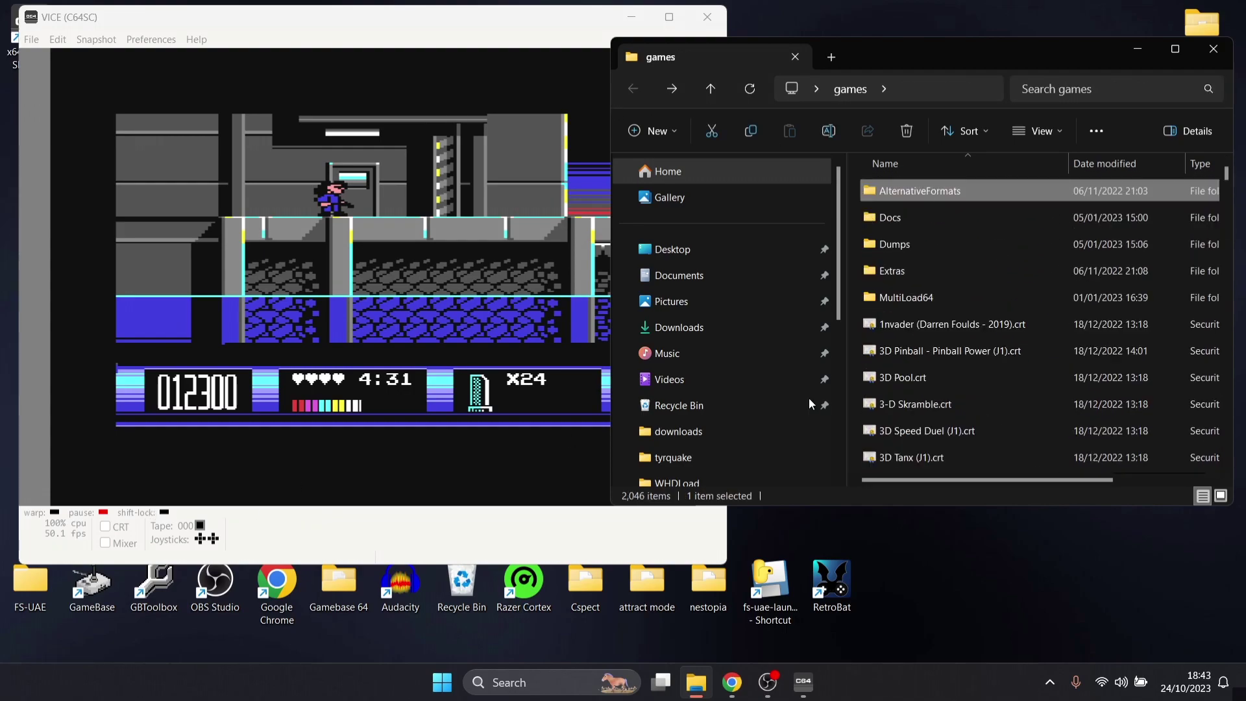
- Open AlternativeFormats > EasyFlash and drop OneLoad64-Vol#1.crt onto the VICE window
double_click(1009, 190)
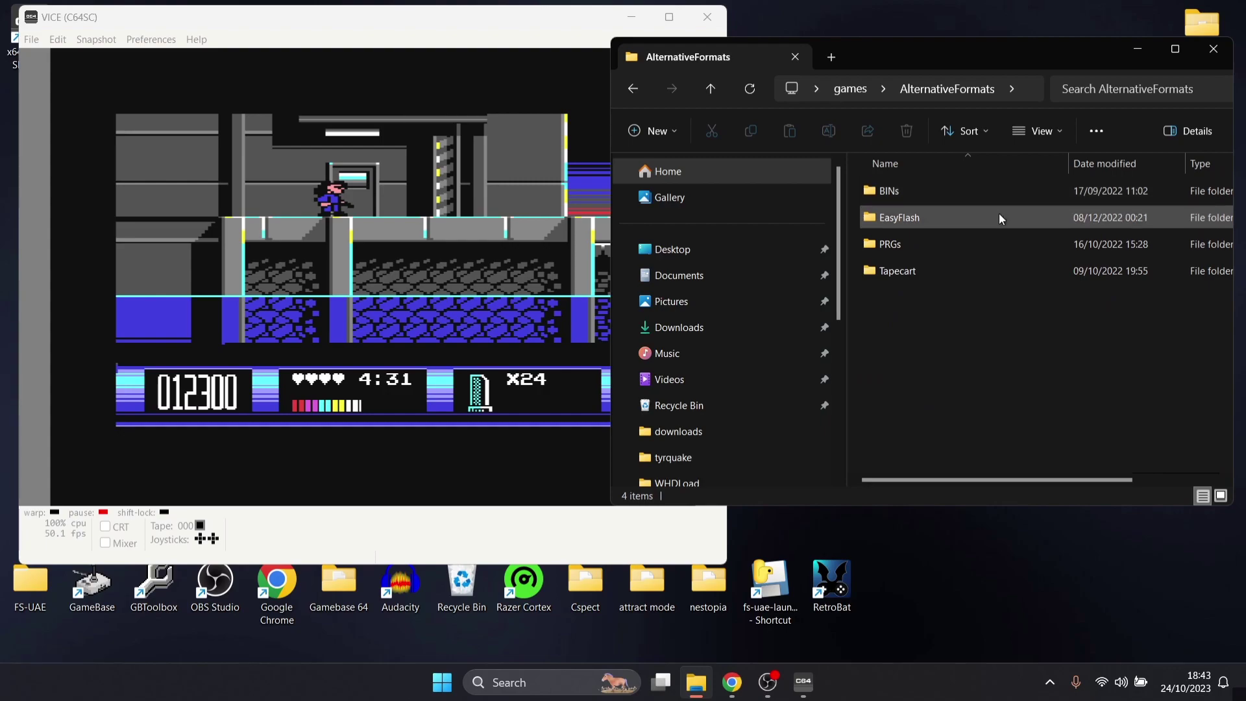
right_click(999, 212)
left_click(910, 222)
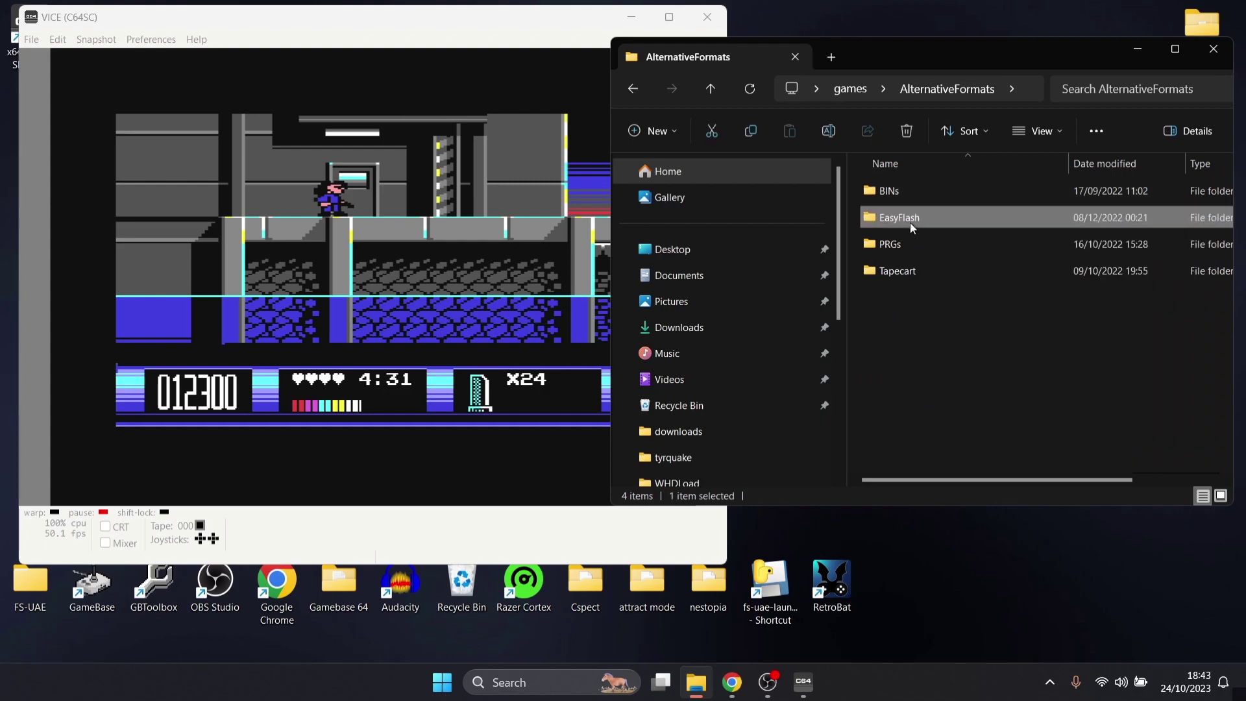
double_click(910, 222)
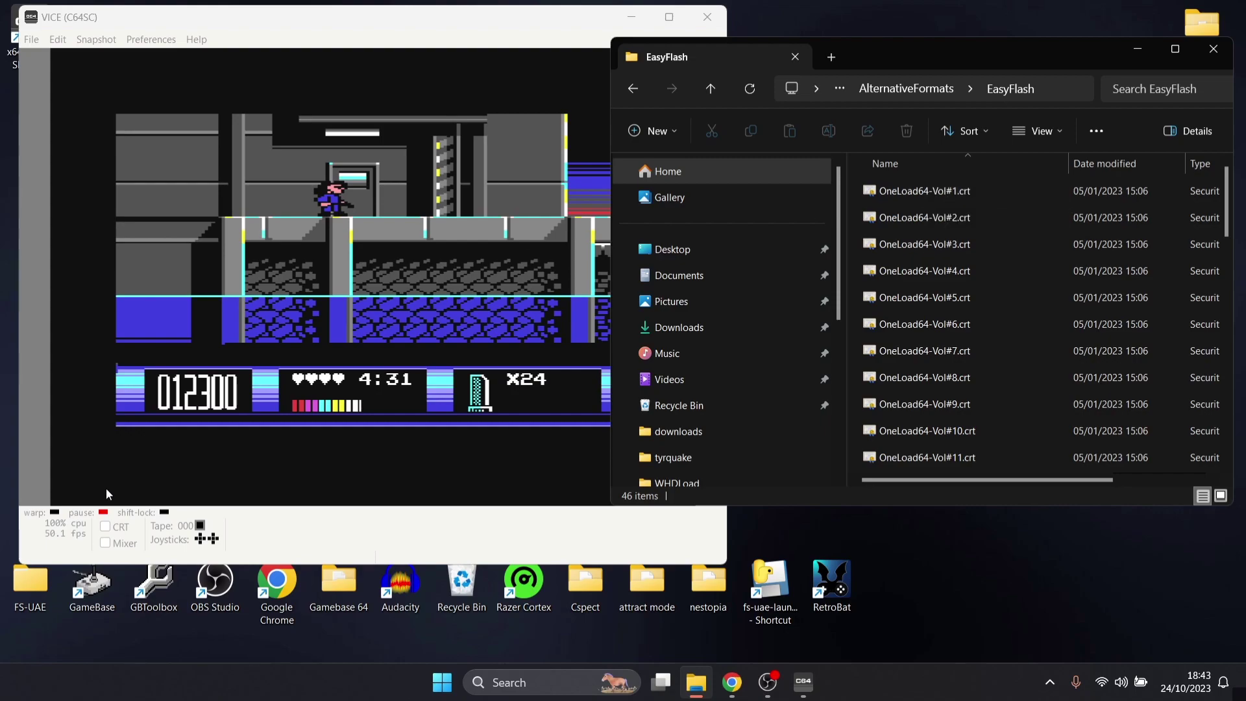
left_click(924, 193)
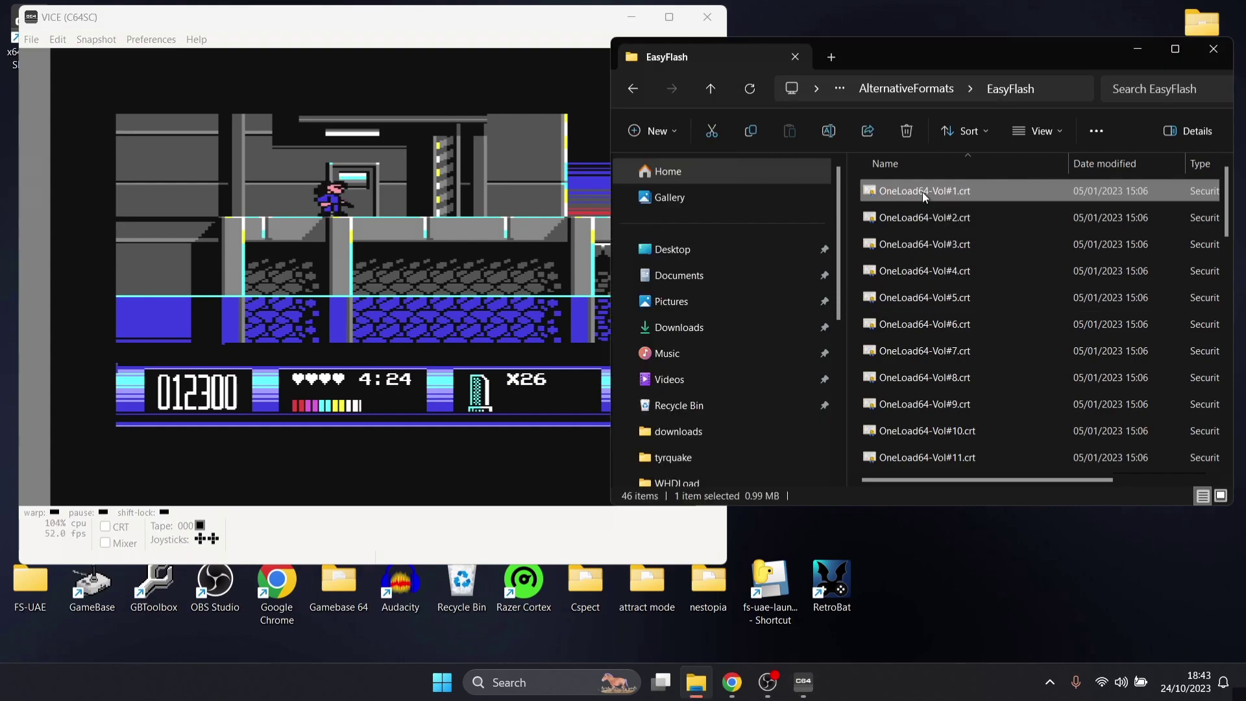
left_click_drag(383, 238, 383, 237)
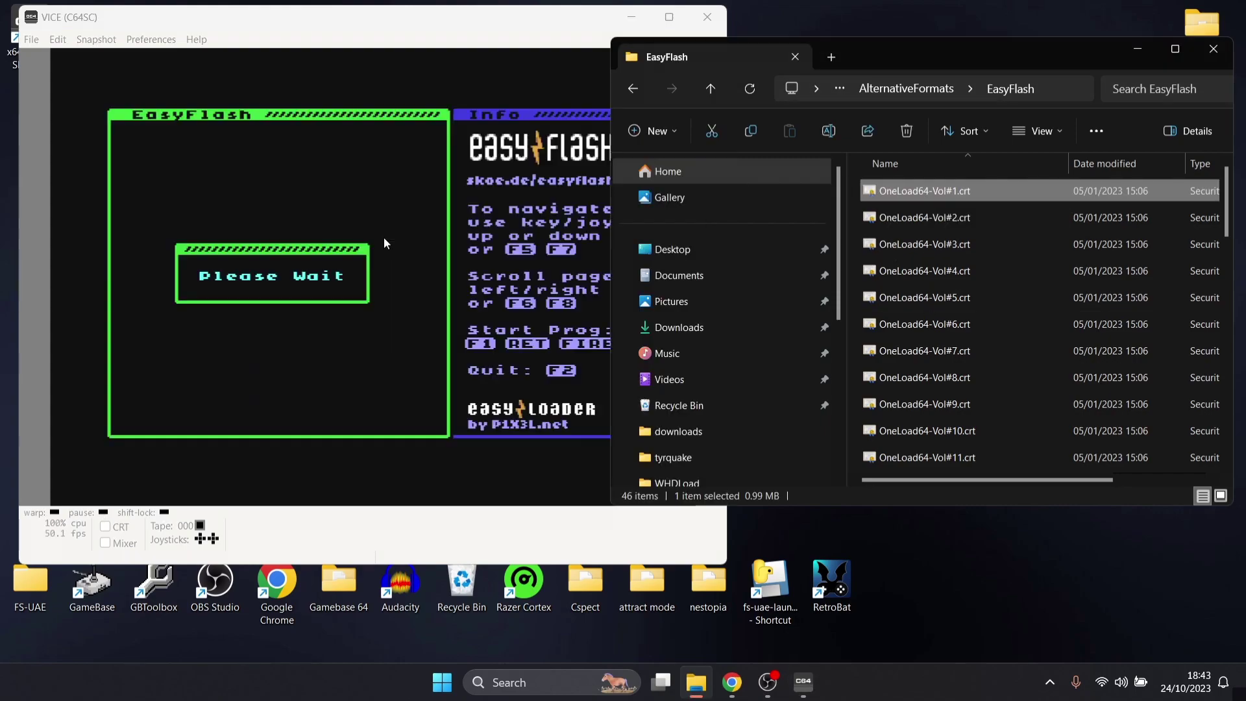
- Step down the EasyFlash game menu past 3D Speed Duel to Adrenalin.prg
left_click(438, 9)
key("Down")
key("Down")
key("Up")
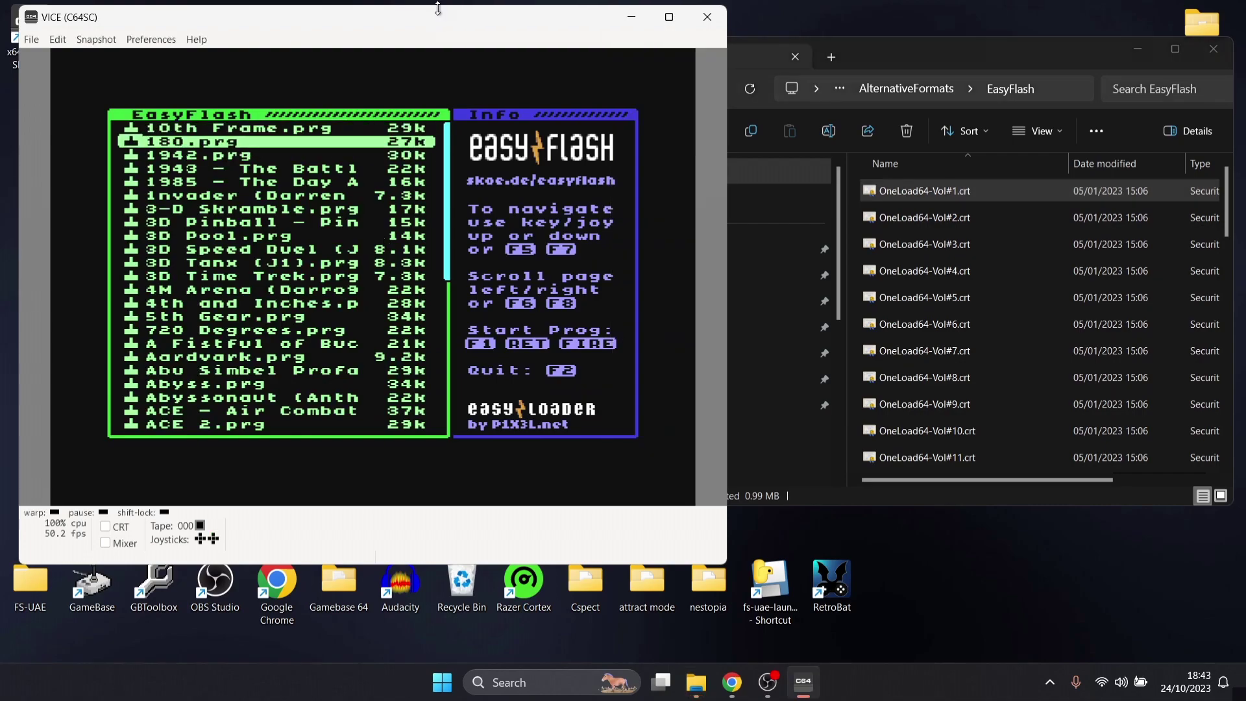
key("Down")
key("Down")
key("Down")
key("Down")
key("Down")
key("Down")
key("Down")
key("Down")
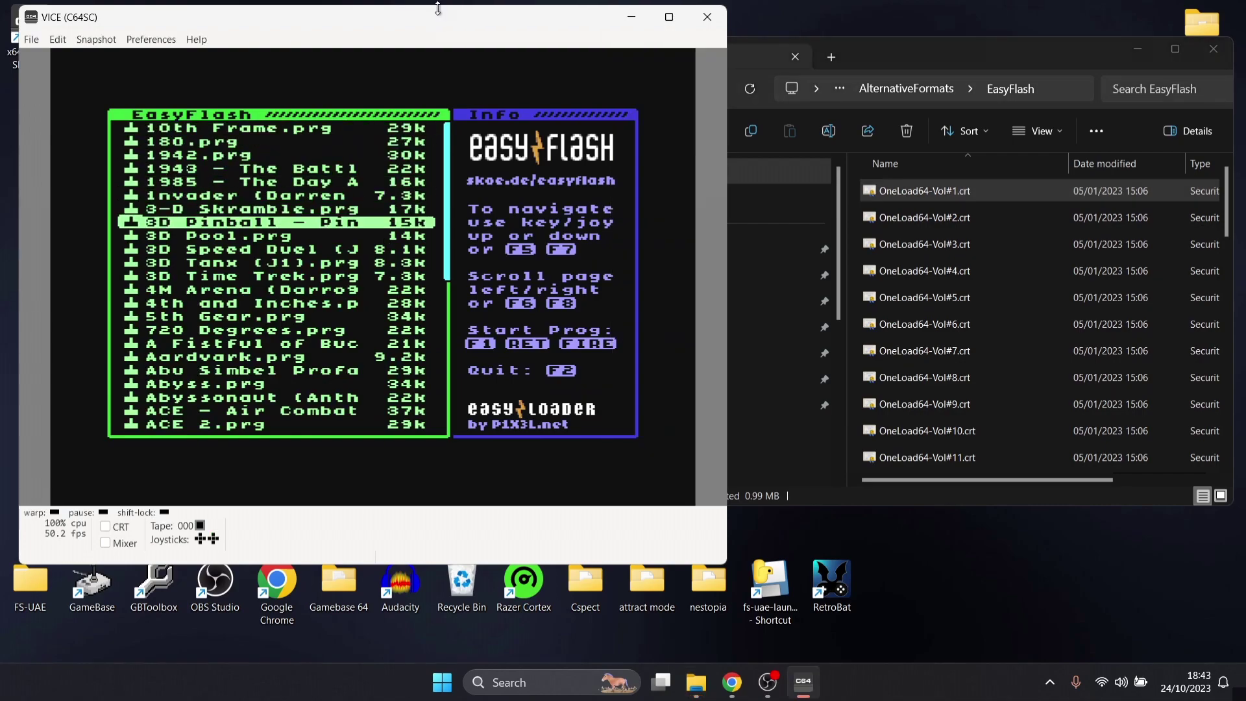
key("Down")
key("Down")
key("Down")
key("Down")
key("Down")
key("Down")
key("Down")
key("Down")
key("Down")
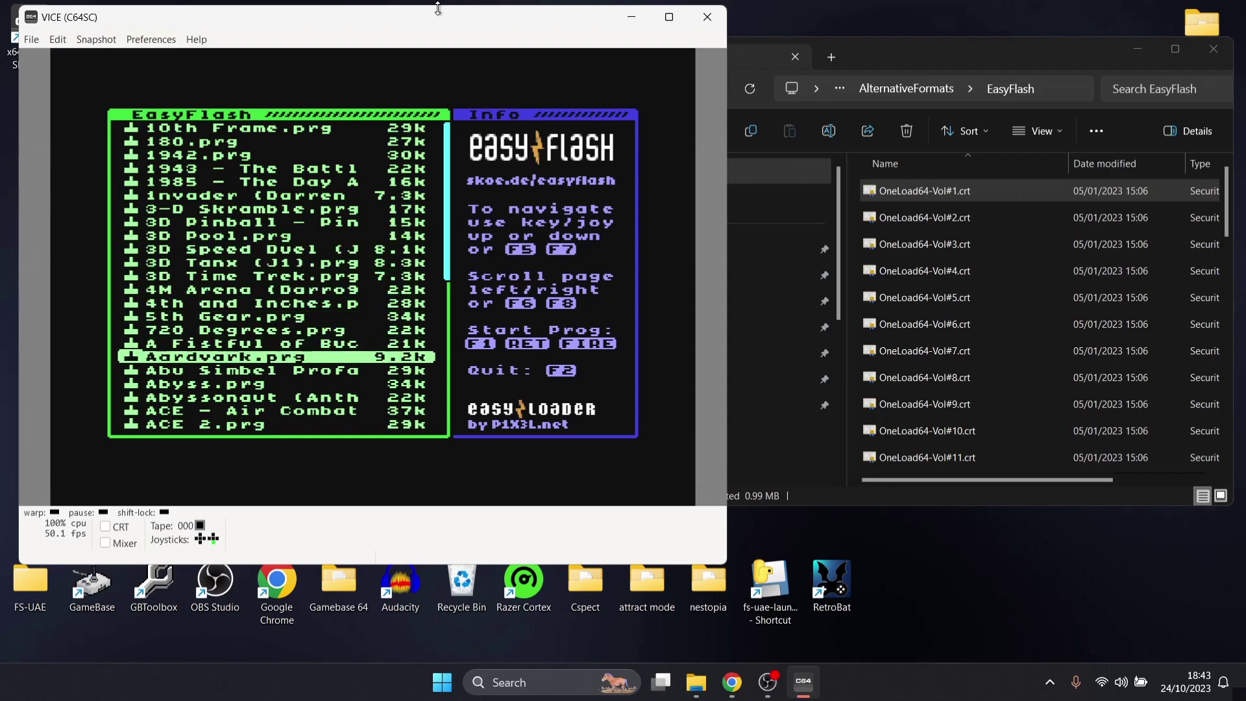
key("Down")
key("Down")
key("Down")
key("Down")
key("Down")
key("Down")
key("Down")
key("Down")
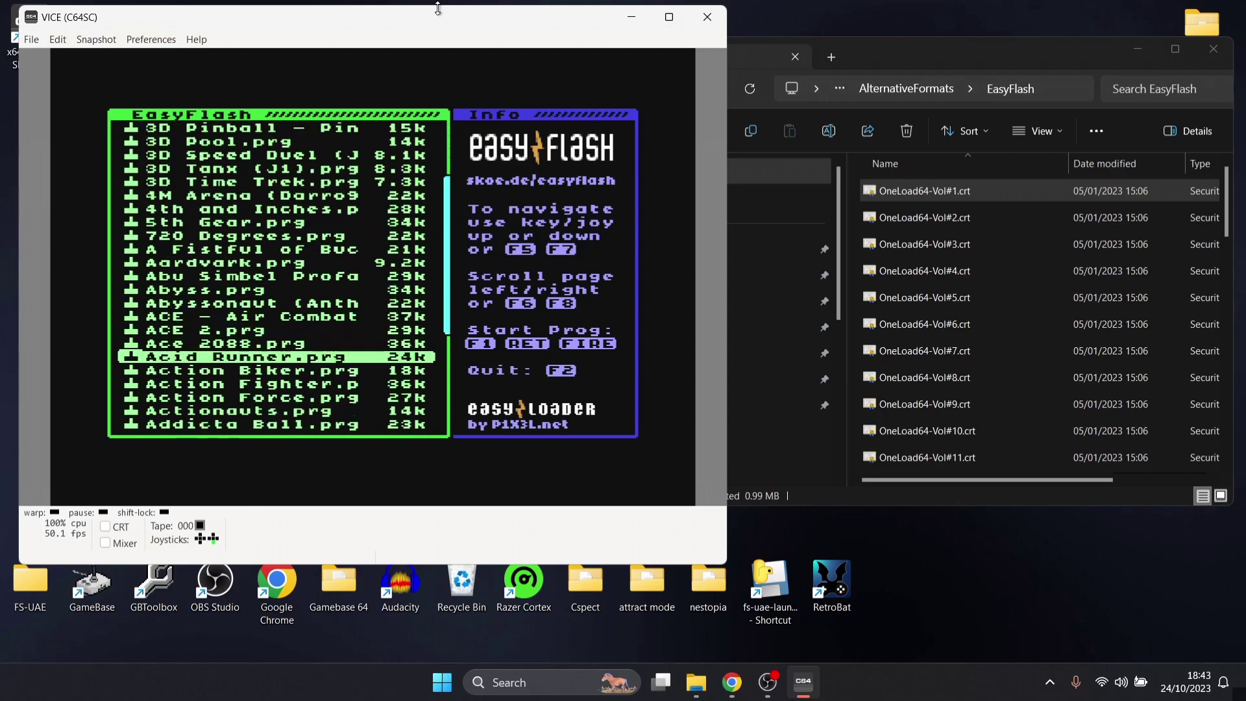
key("Down")
key("Down")
key("Down")
key("Down")
key("Down")
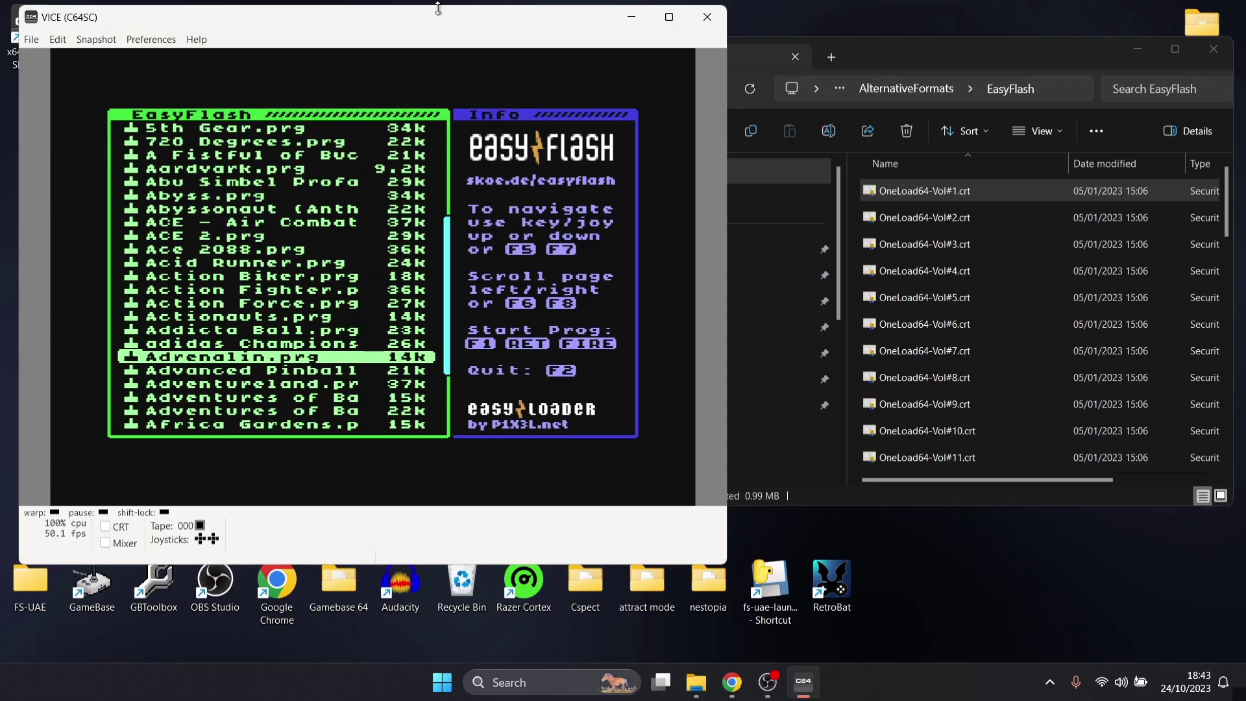
key("Down")
key("Down")
key("Down")
key("Down")
key("Down")
key("Down")
key("Down")
key("Down")
key("Down")
key("Down")
key("Down")
key("Down")
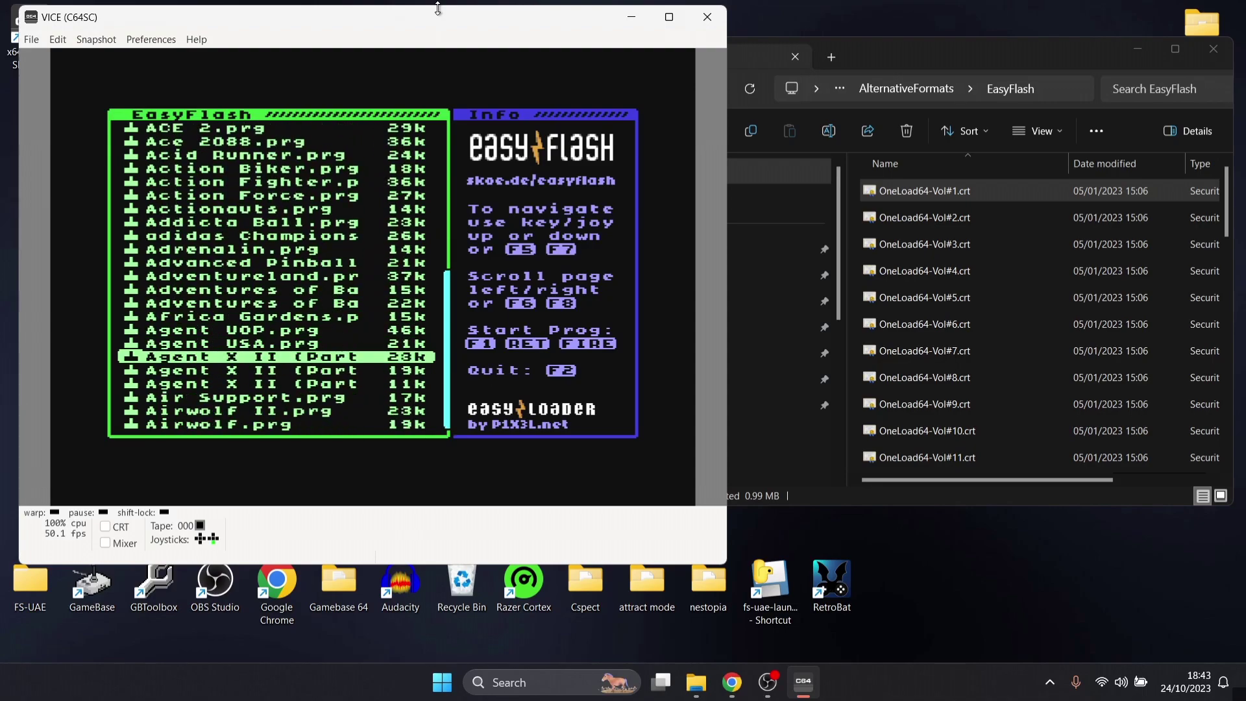
- Continue past Ancipital.prg to the Arkanoid entries and launch the second one
key("Down")
key("Down")
left_click(915, 218)
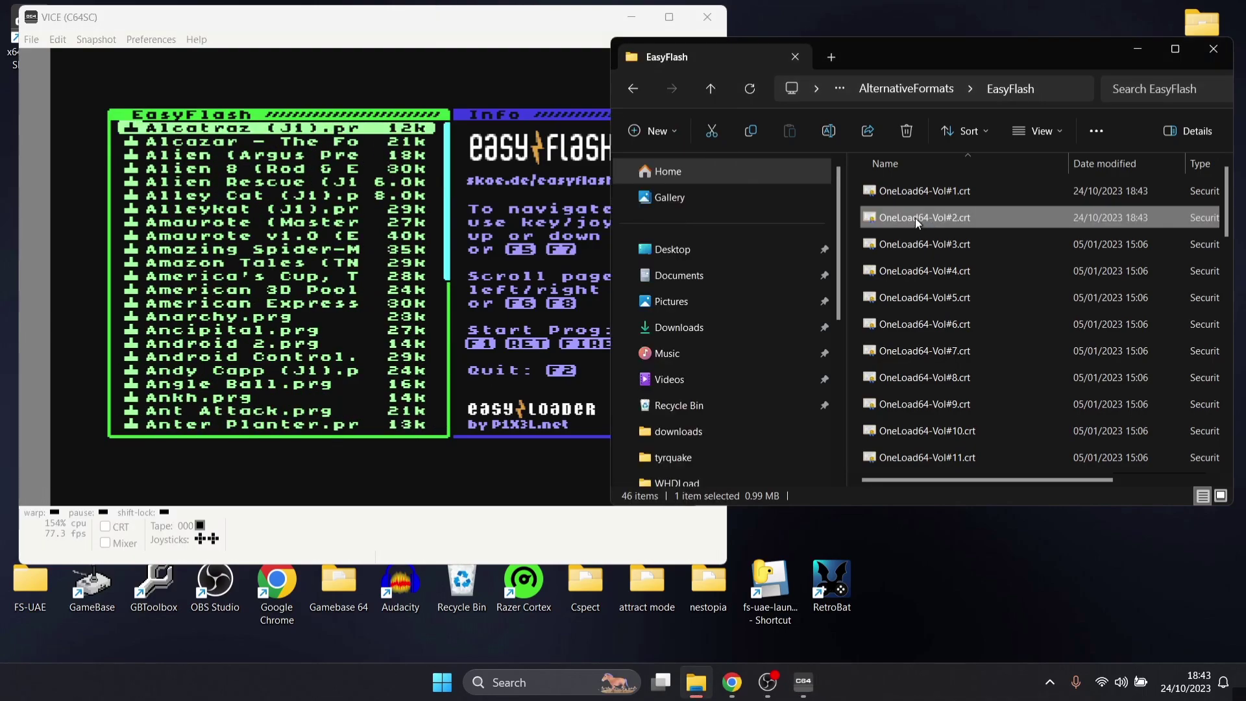
key("Down")
key("Down")
key("Down")
key("Down")
key("Down")
key("Down")
key("Down")
key("Down")
key("Down")
key("Down")
key("Down")
key("Down")
key("Down")
key("Down")
key("Down")
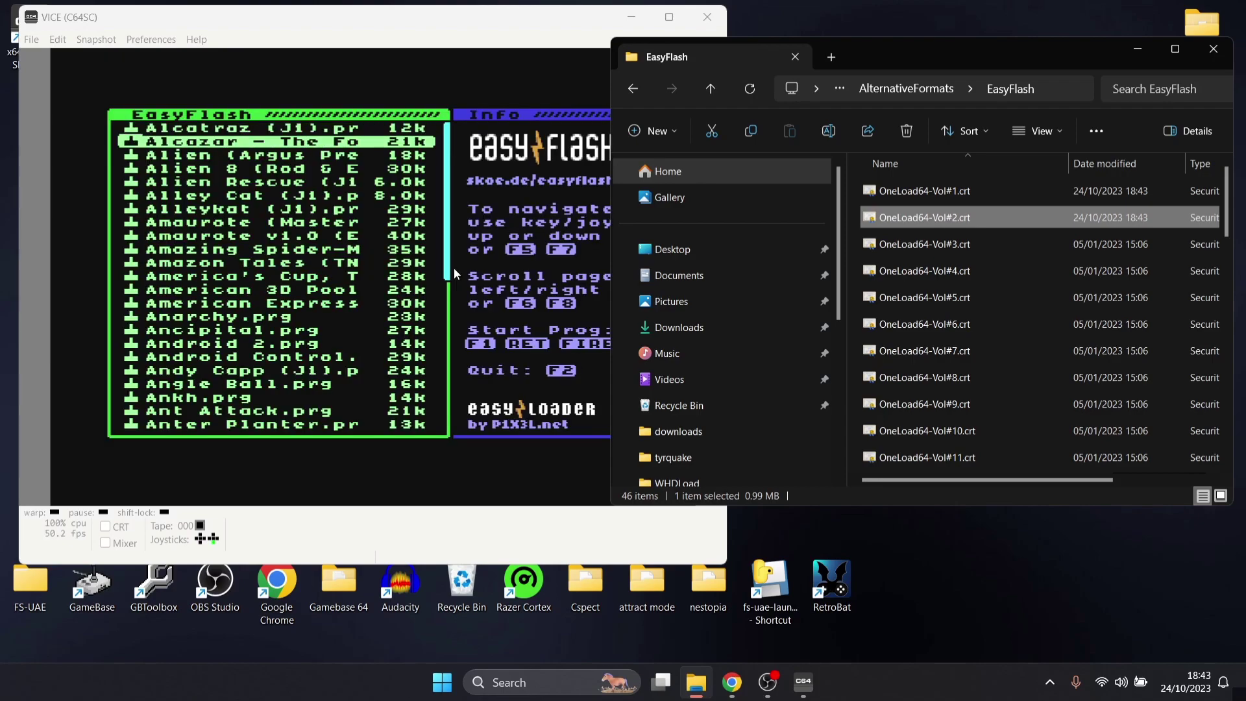
key("Down")
key("Down")
key("Down")
key("Down")
key("Down")
key("Down")
key("Down")
key("Down")
key("Down")
key("Down")
key("Down")
key("Down")
key("Down")
key("Down")
key("Down")
key("Down")
key("Down")
key("Down")
key("Down")
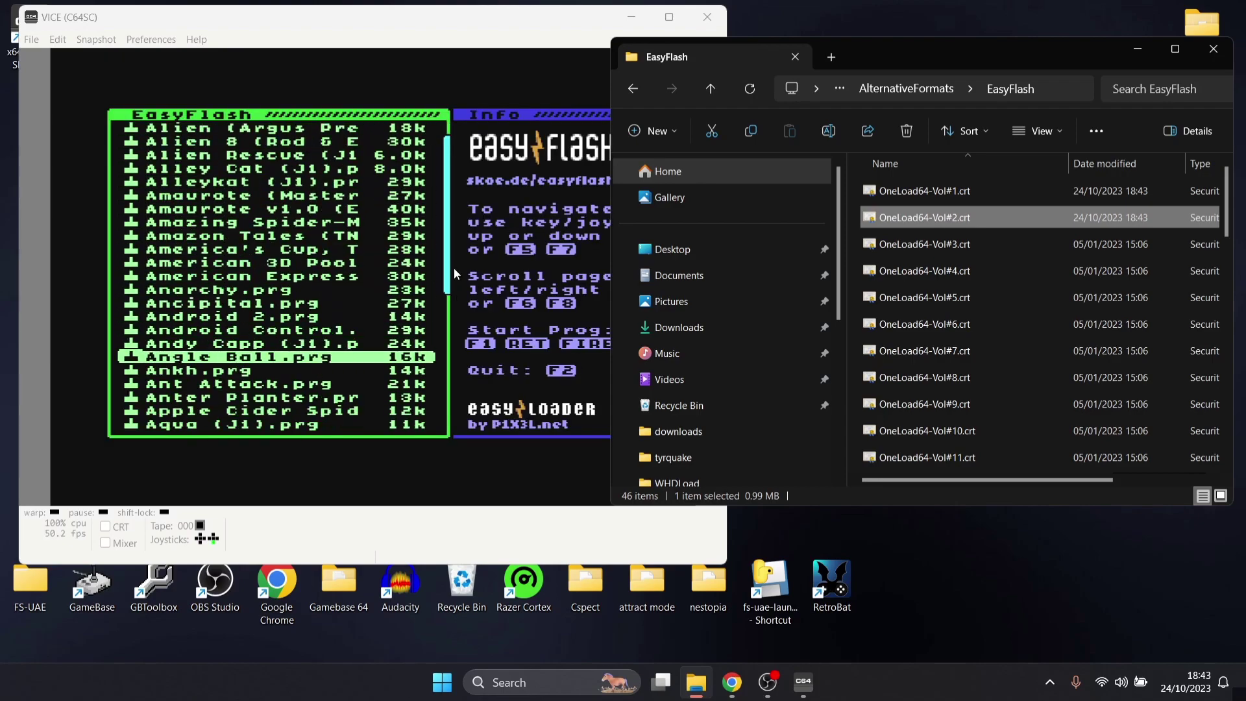
key("Down")
key("Down")
key("Down")
key("Down")
key("Down")
key("Down")
key("Down")
key("Down")
key("Down")
key("Down")
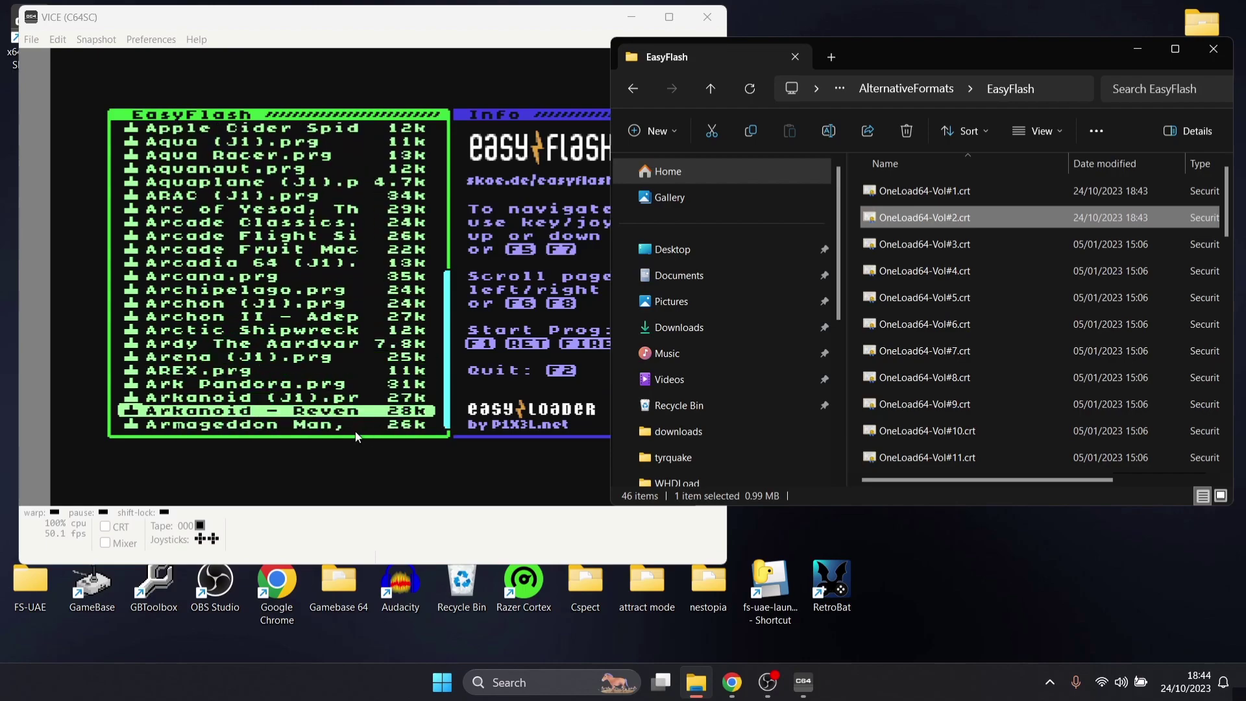
left_click(402, 6)
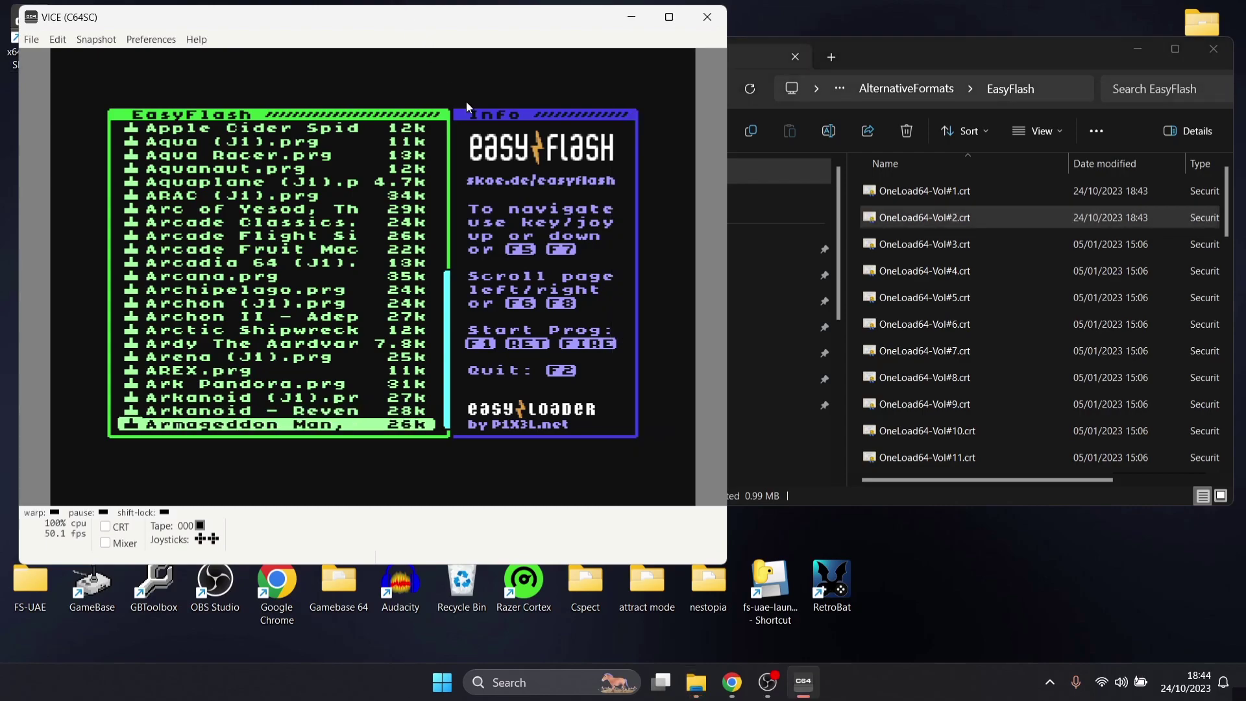
key("Return")
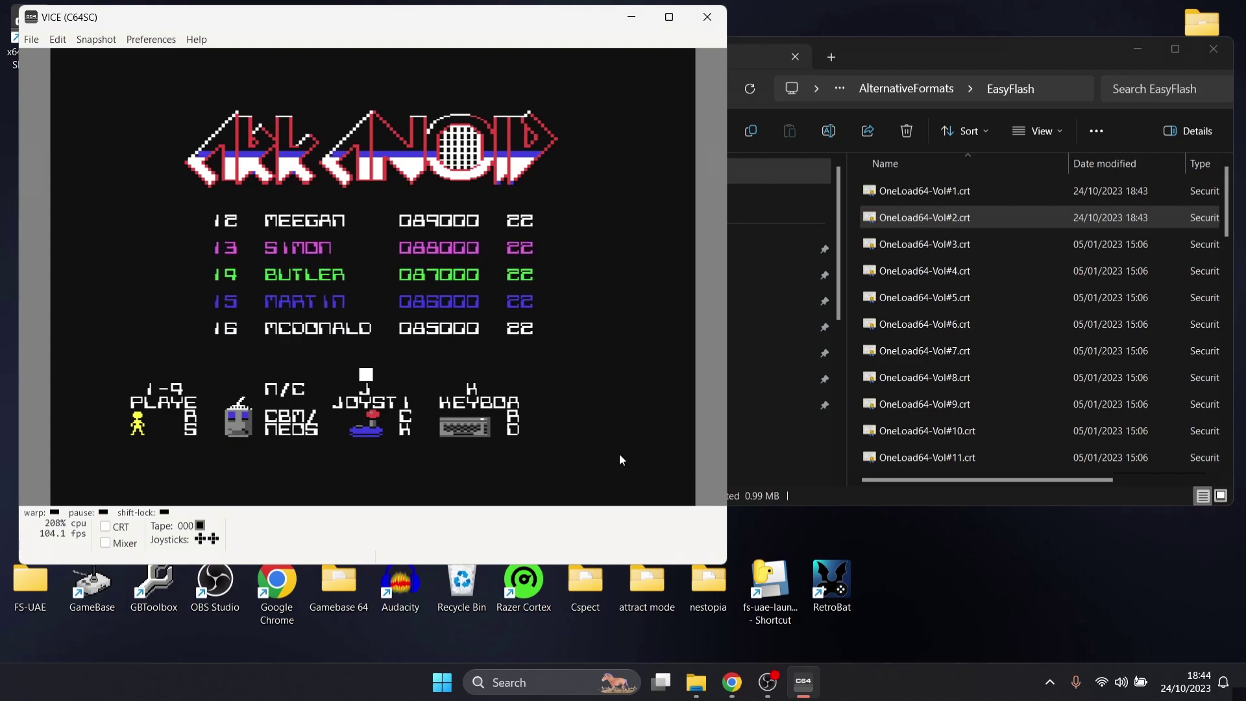
- Start Arkanoid in fullscreen, launch the ball and return it with the paddle
key("space")
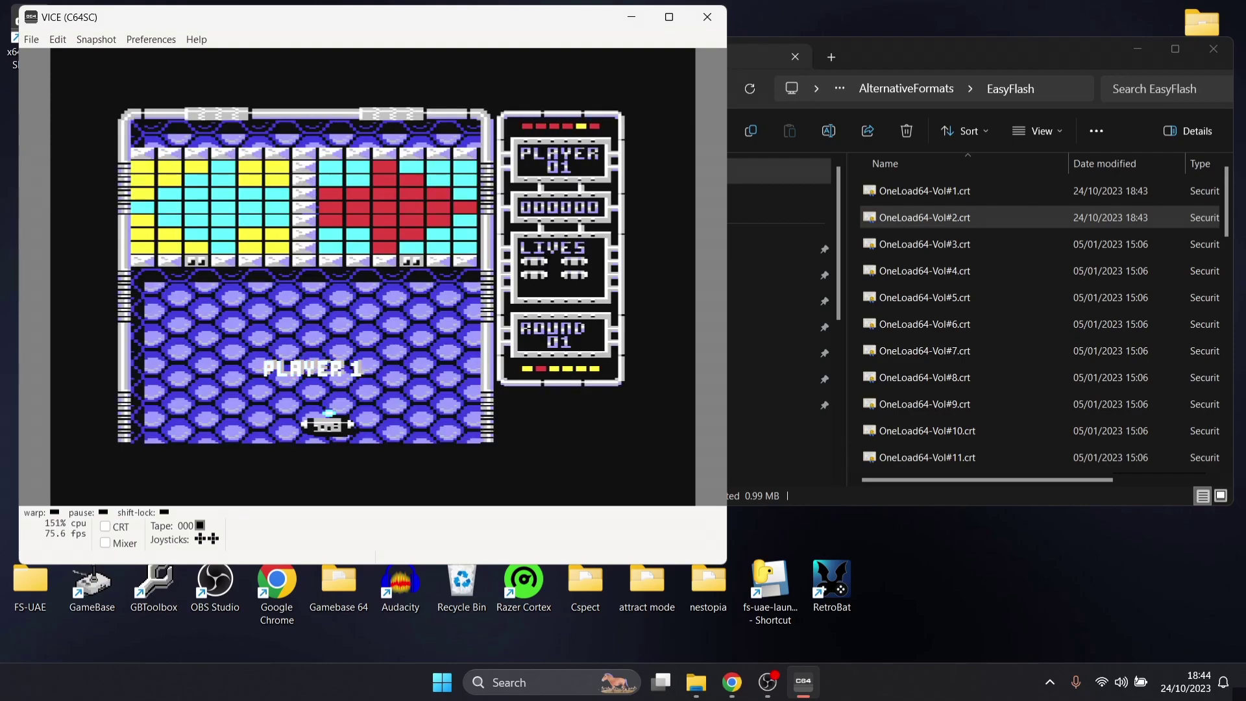
key("alt+d")
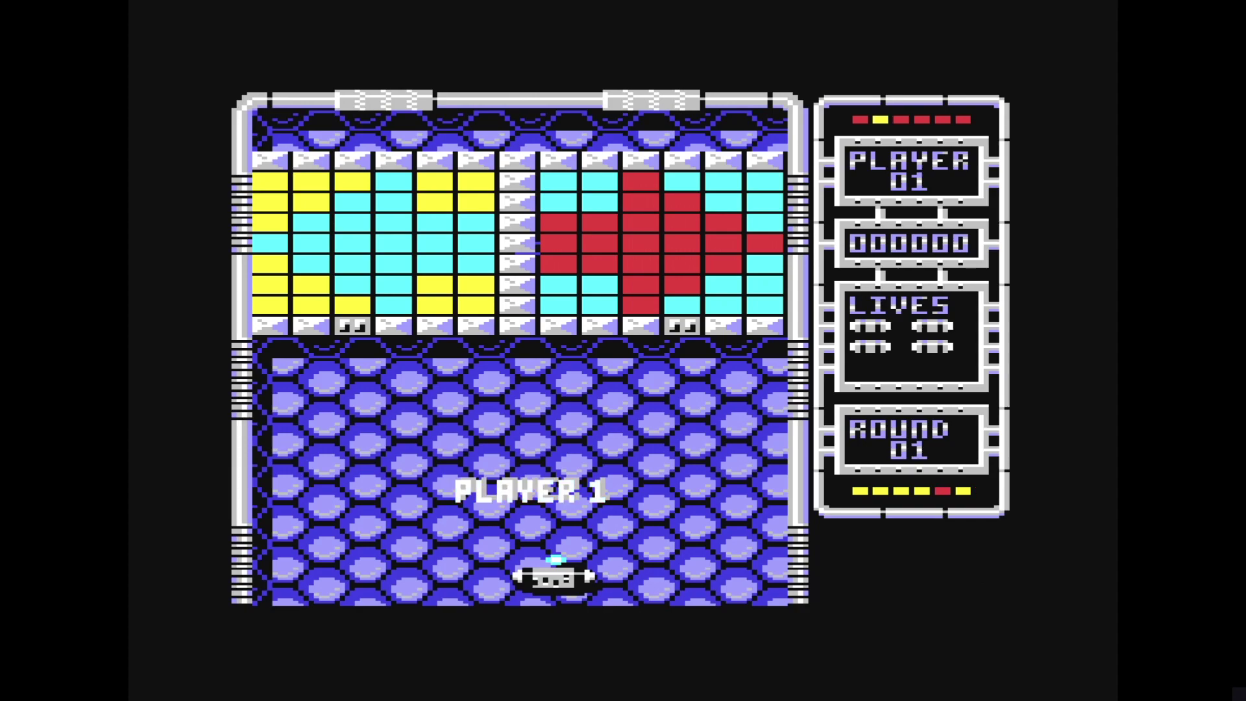
key("space")
key("Right")
key("Left")
key("Left")
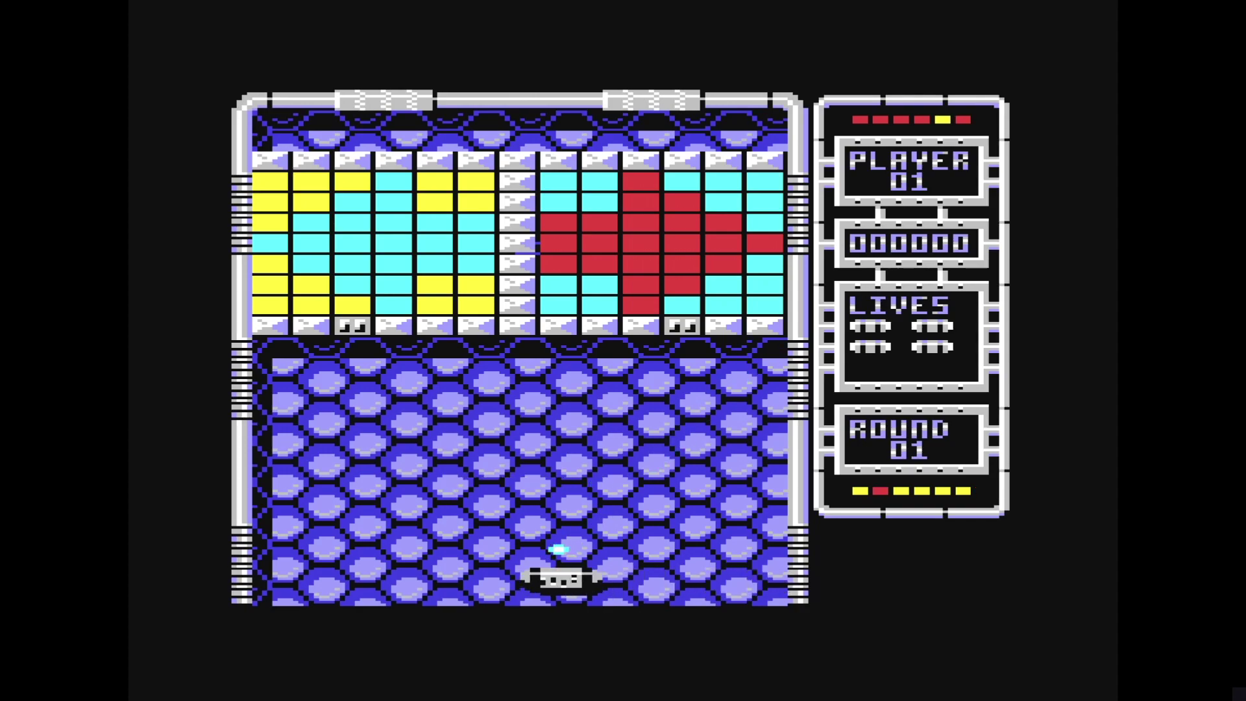
key("Right")
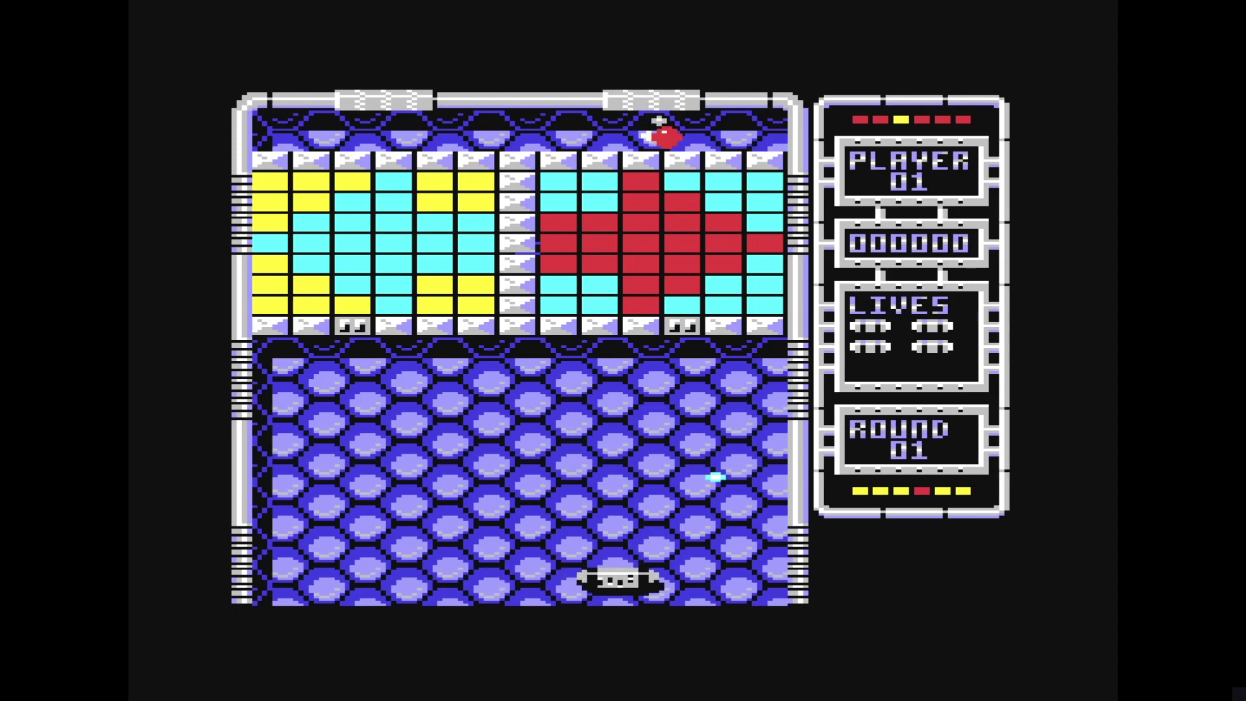
key("Left")
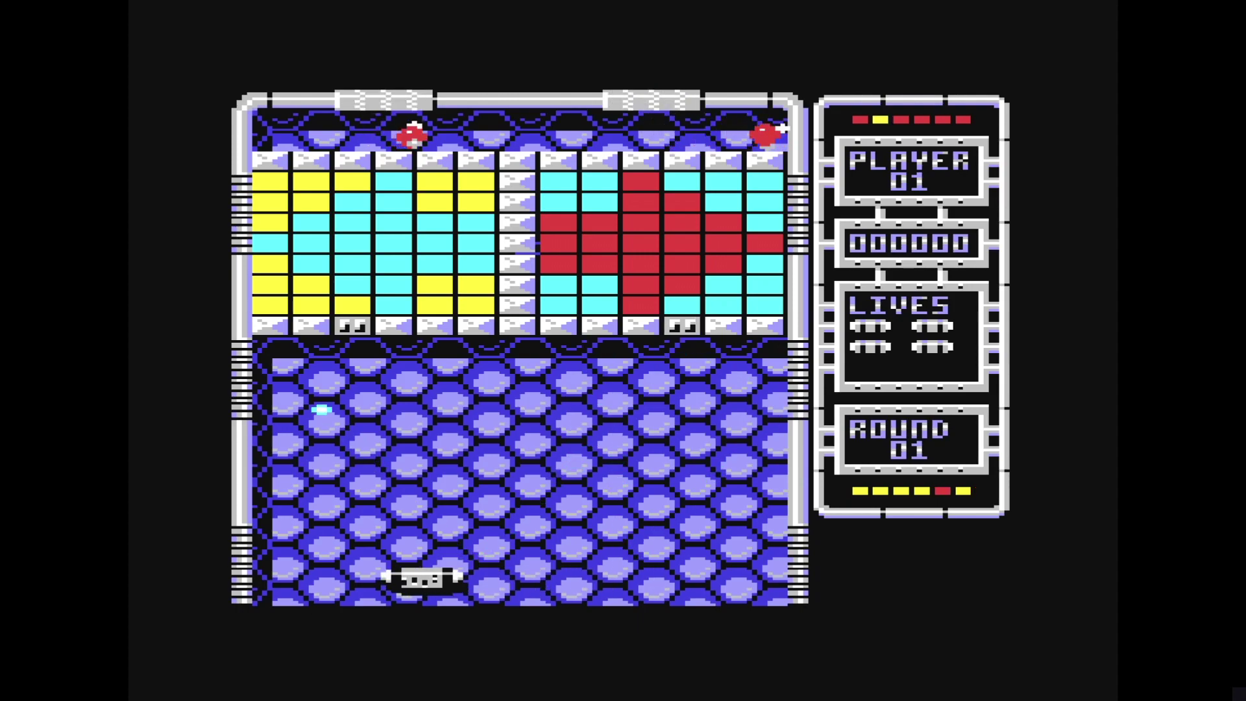
key("Right")
key("Left")
key("Right")
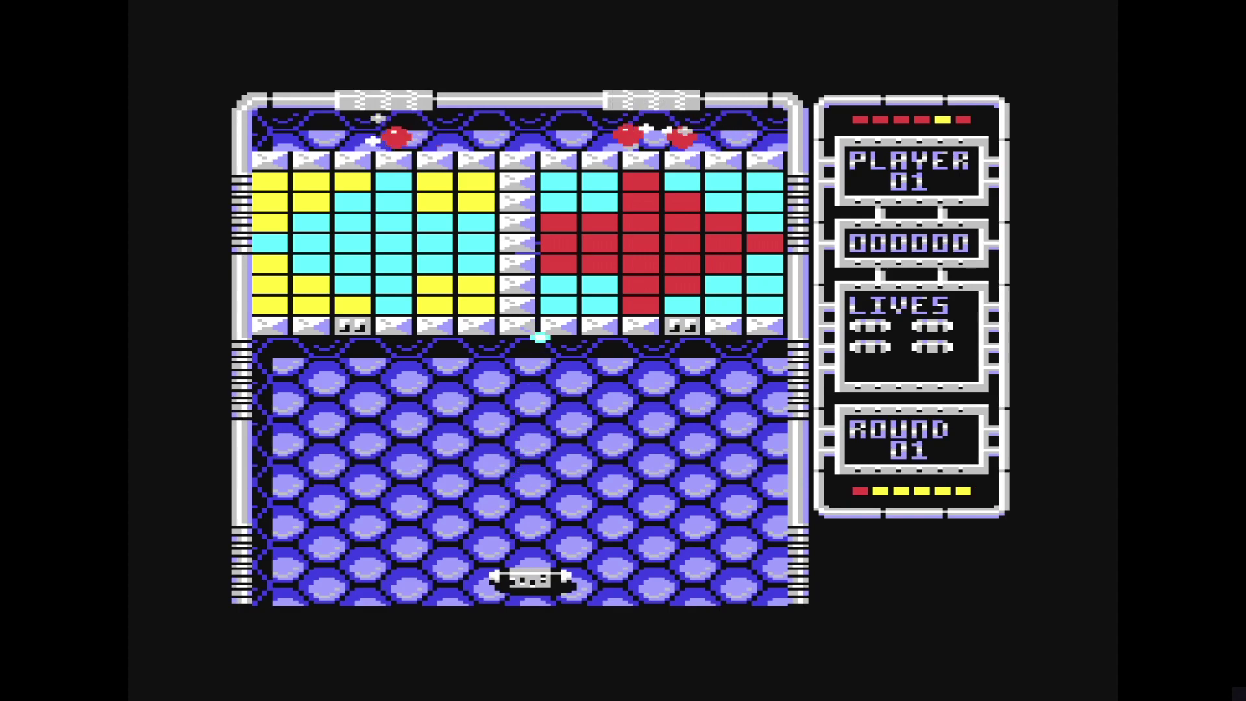
key("Right")
- Keep the ball in play on round 01 until the score reaches 000100, then go windowed
key("Right")
key("Left")
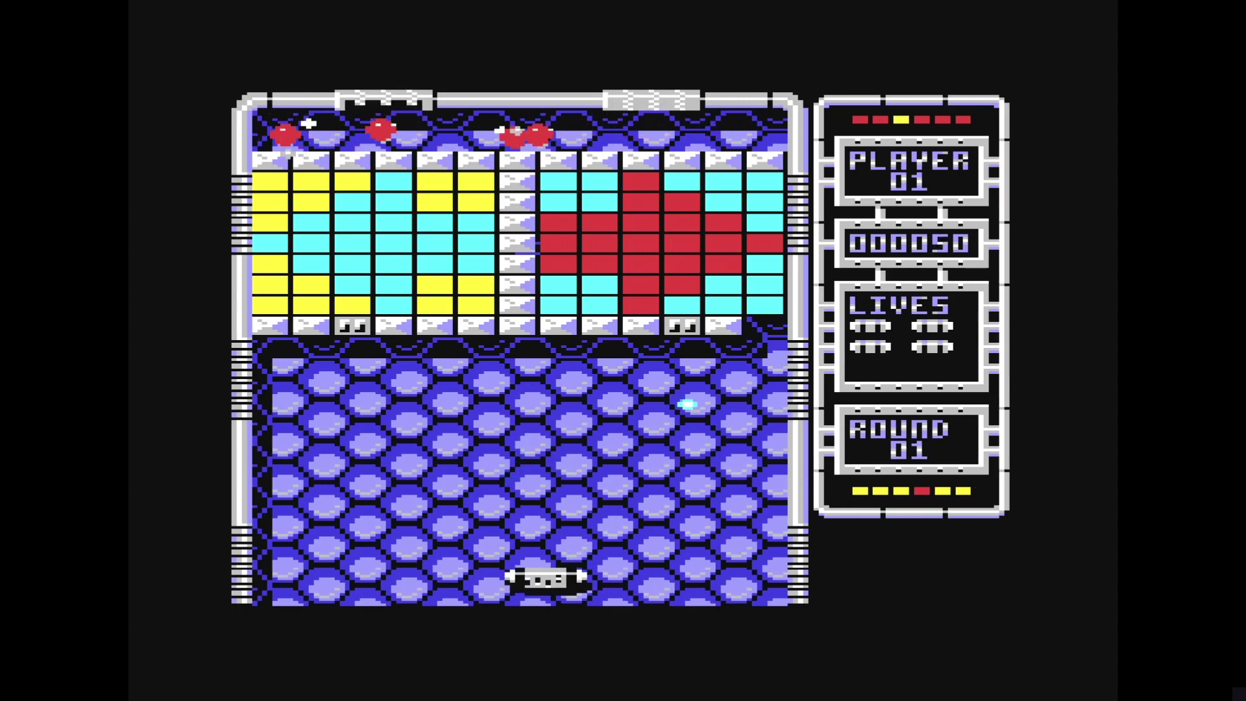
key("Right")
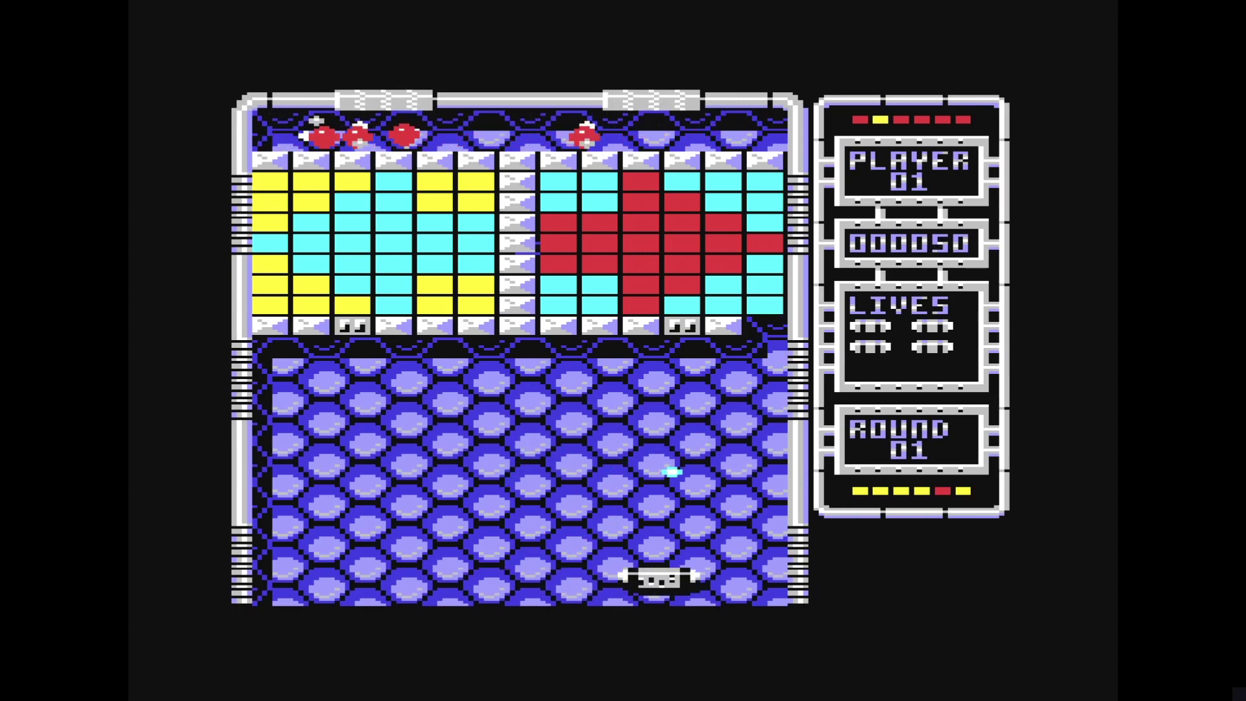
key("Left")
key("Left")
key("Right")
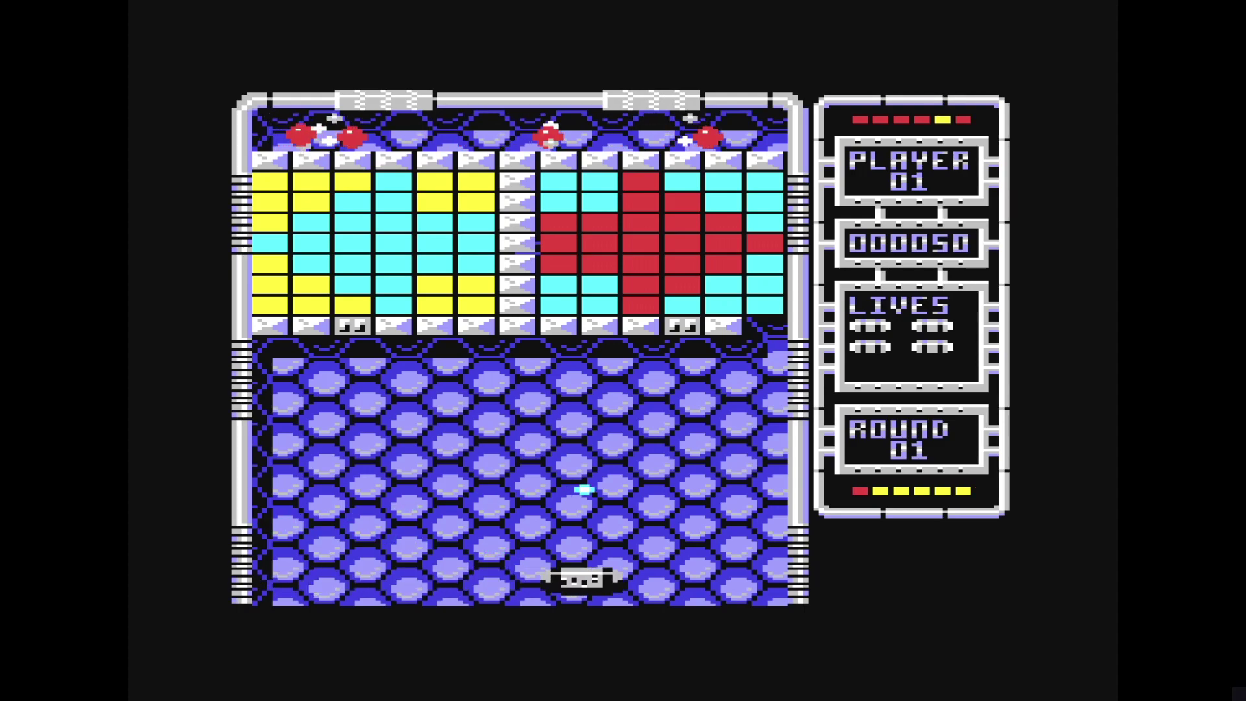
key("Left")
key("Right")
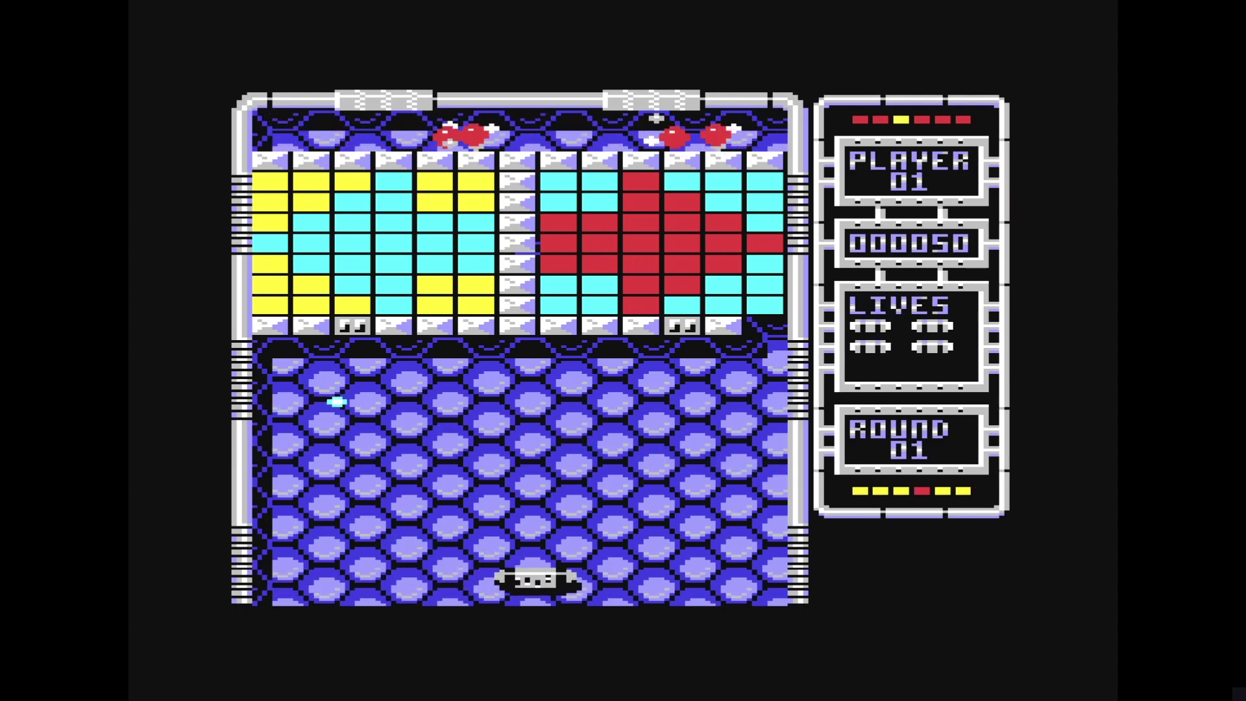
key("Left")
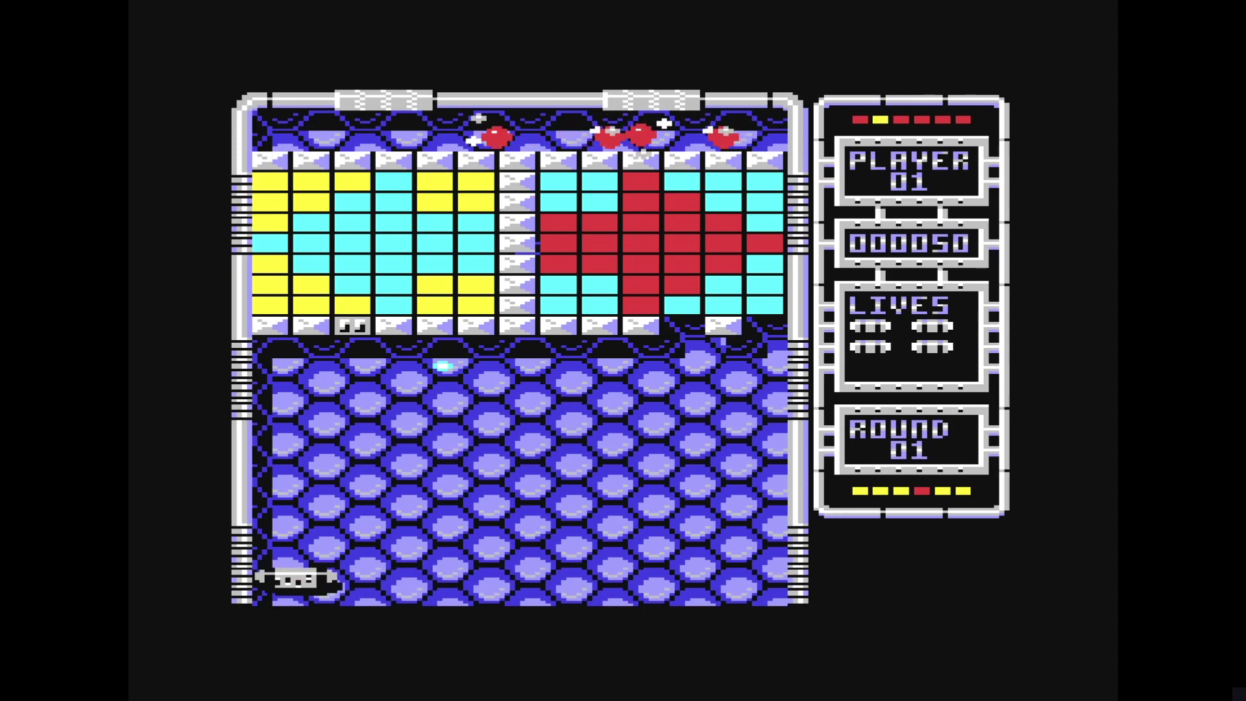
key("Right")
key("Right")
key("Left")
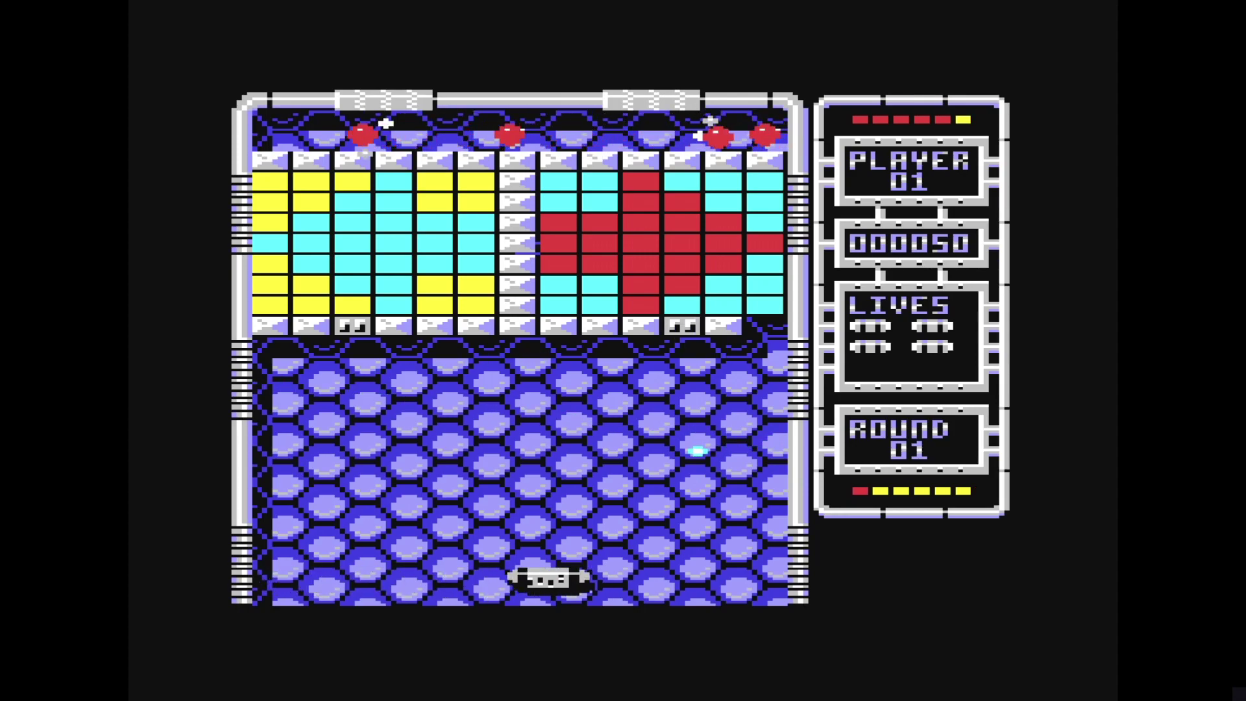
key("Left")
key("Right")
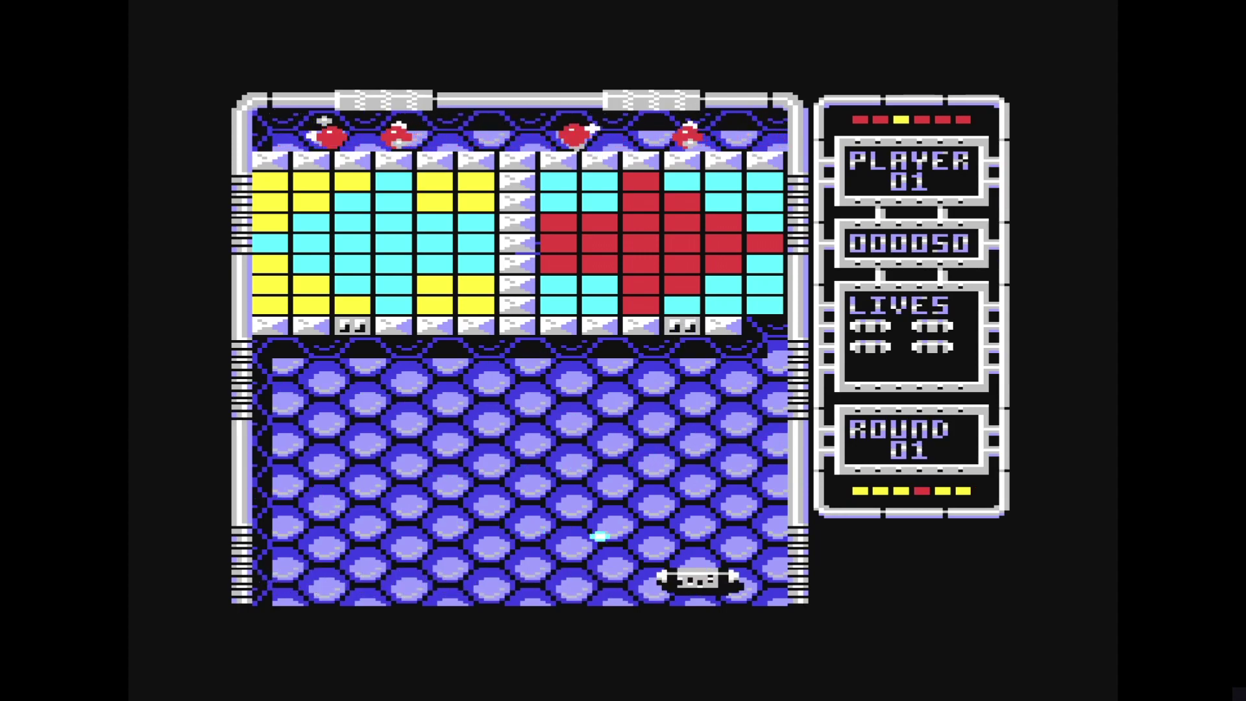
key("Left")
key("alt+Return")
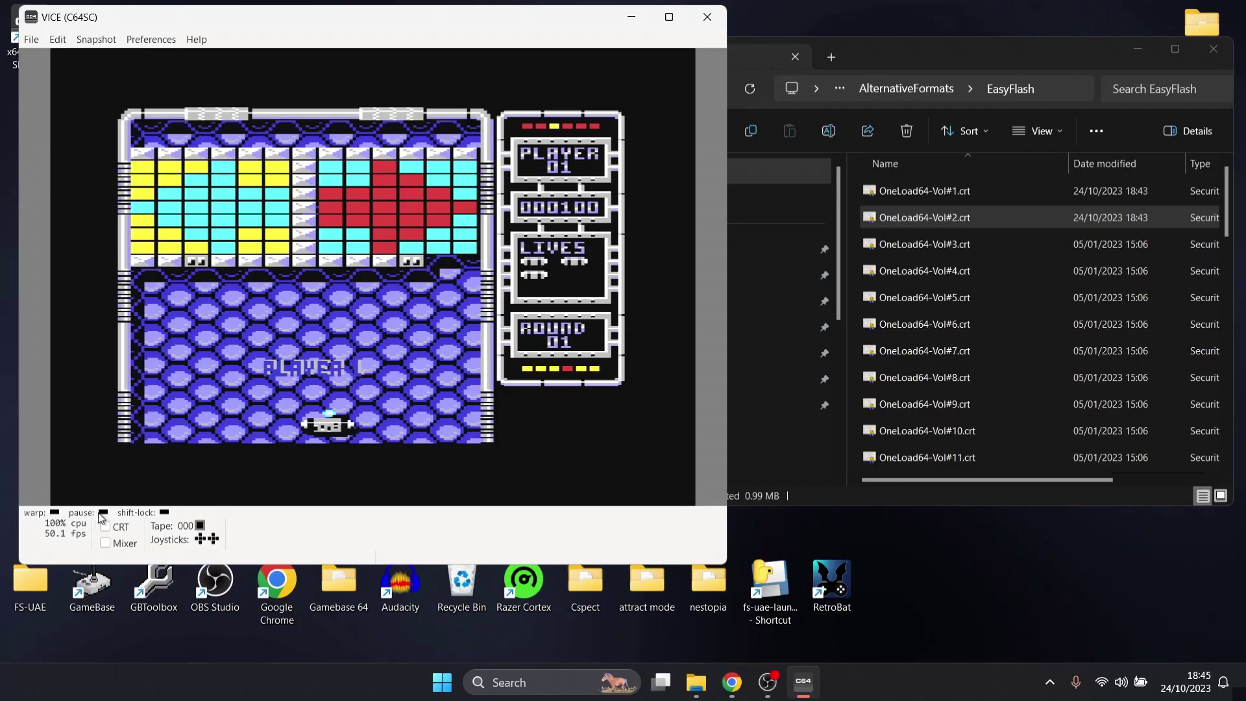
- Drop OneLoad64-Vol#9.crt onto VICE and launch Cyberwing.prg from its menu
left_click(928, 399)
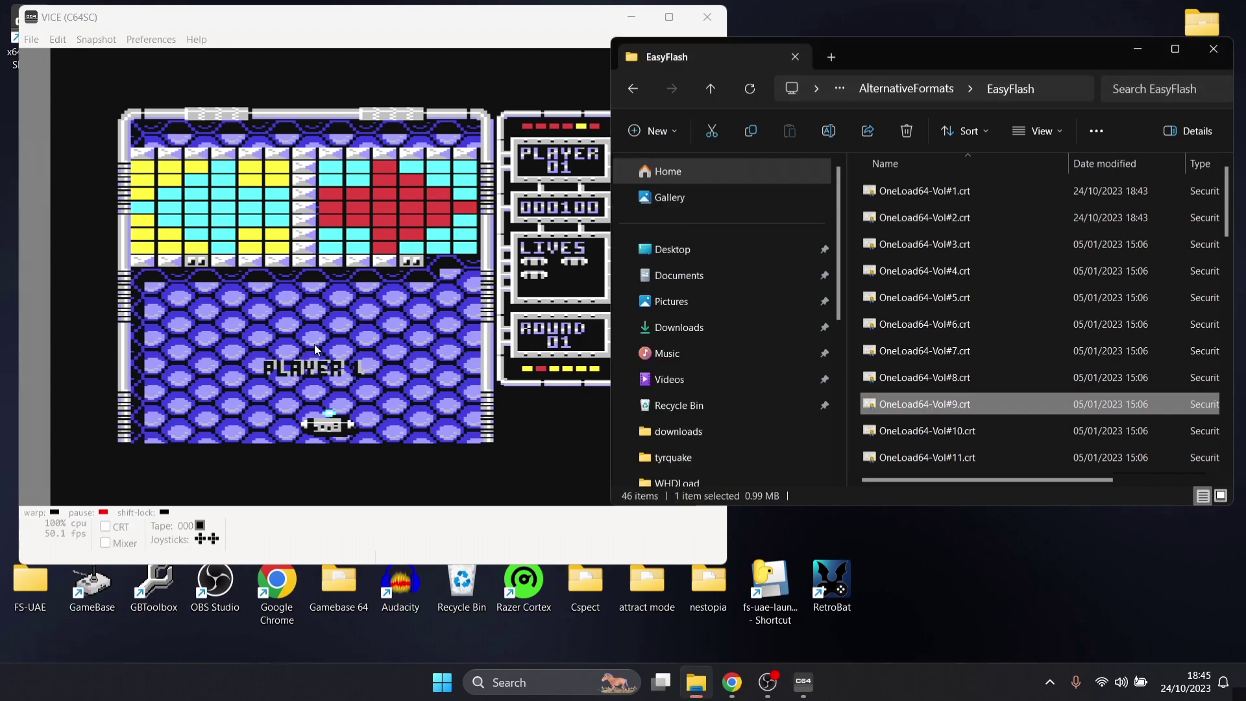
left_click(104, 514)
left_click_drag(963, 407, 417, 356)
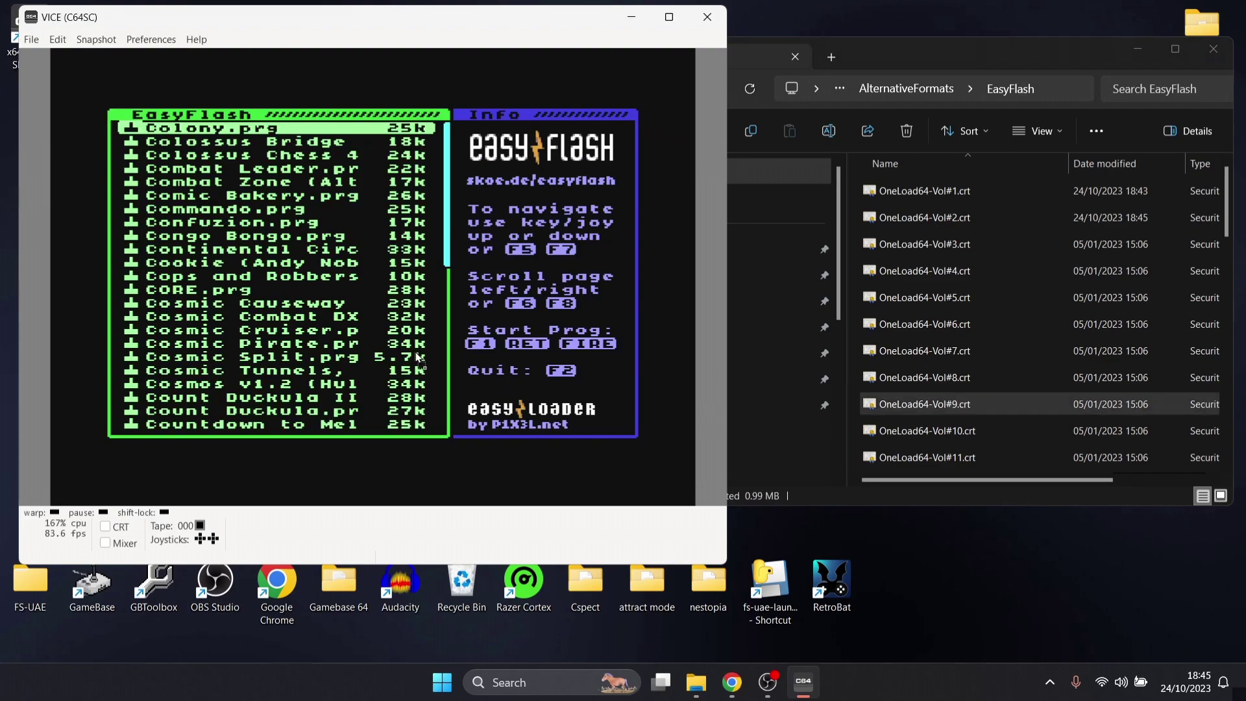
key("Down")
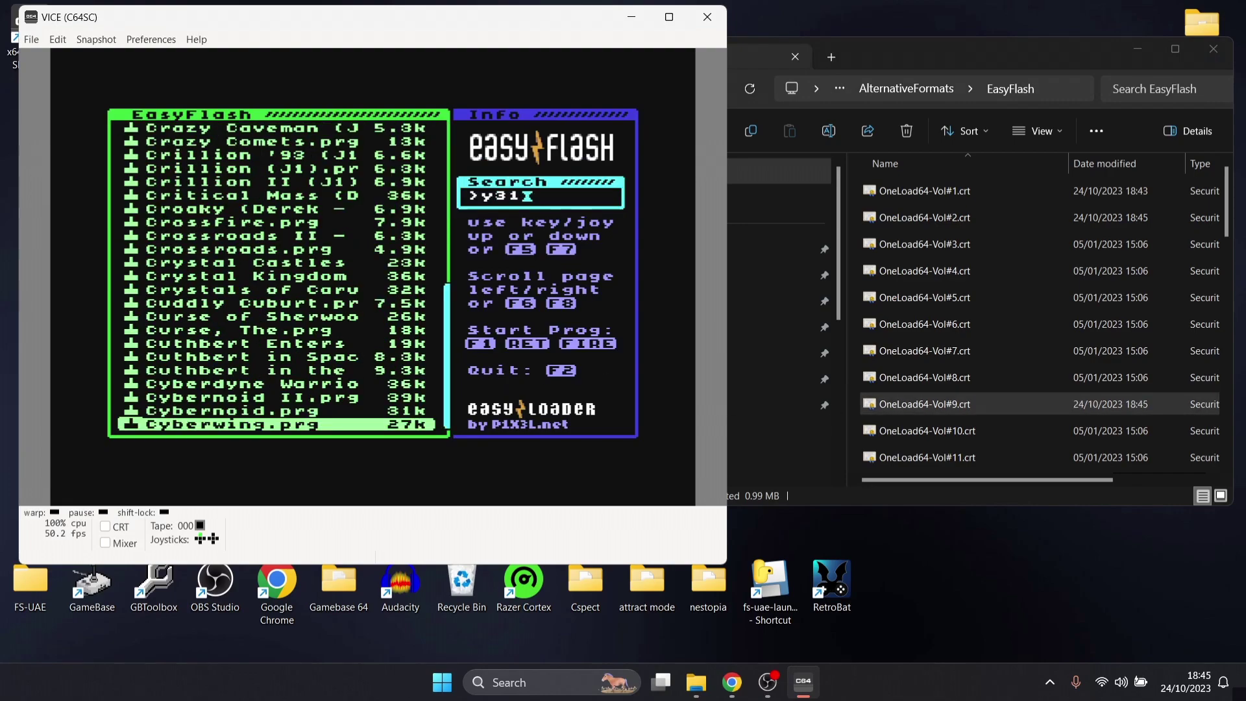
key("Return")
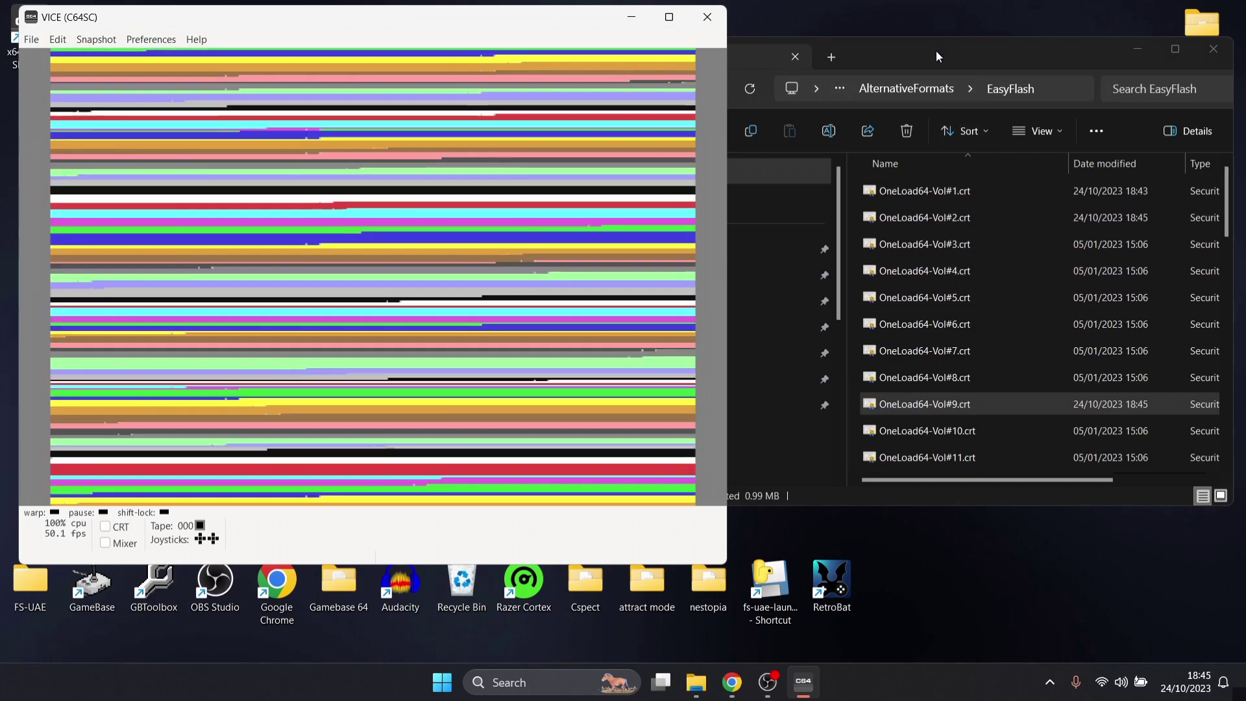
left_click(935, 50)
- Look inside the PRGs folder and its Crunched and Uncrunched subfolders
left_click(644, 92)
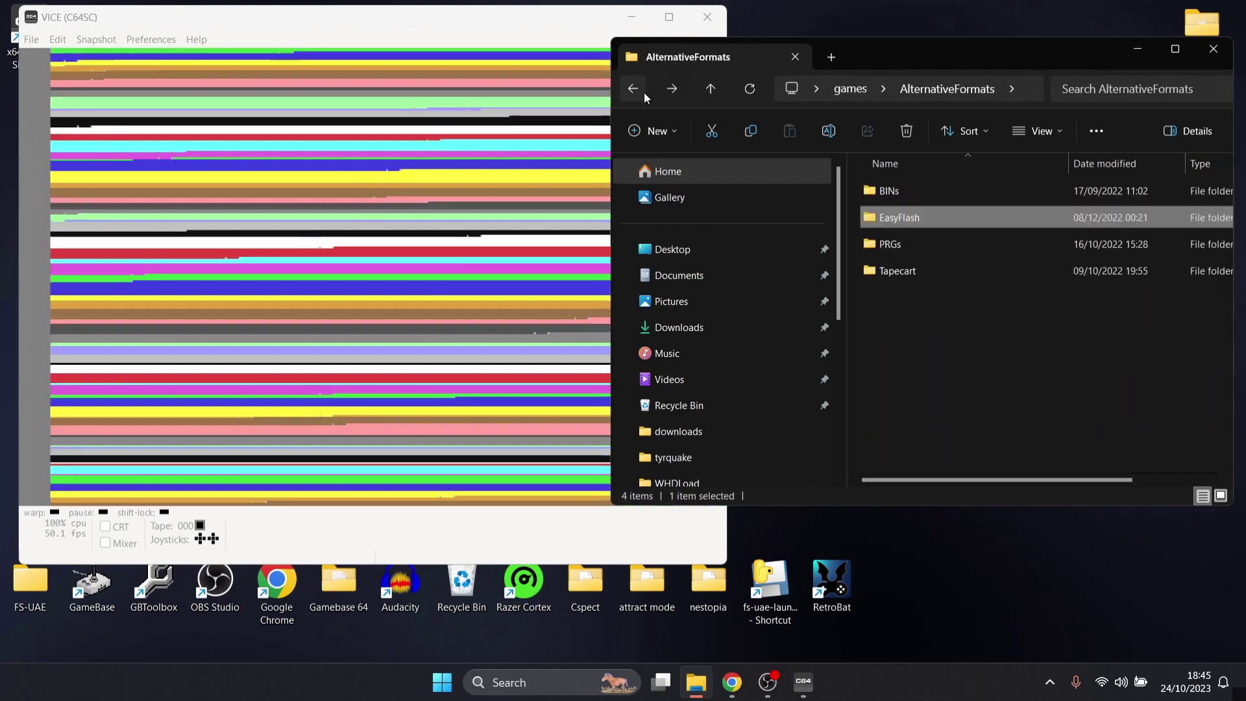
double_click(917, 251)
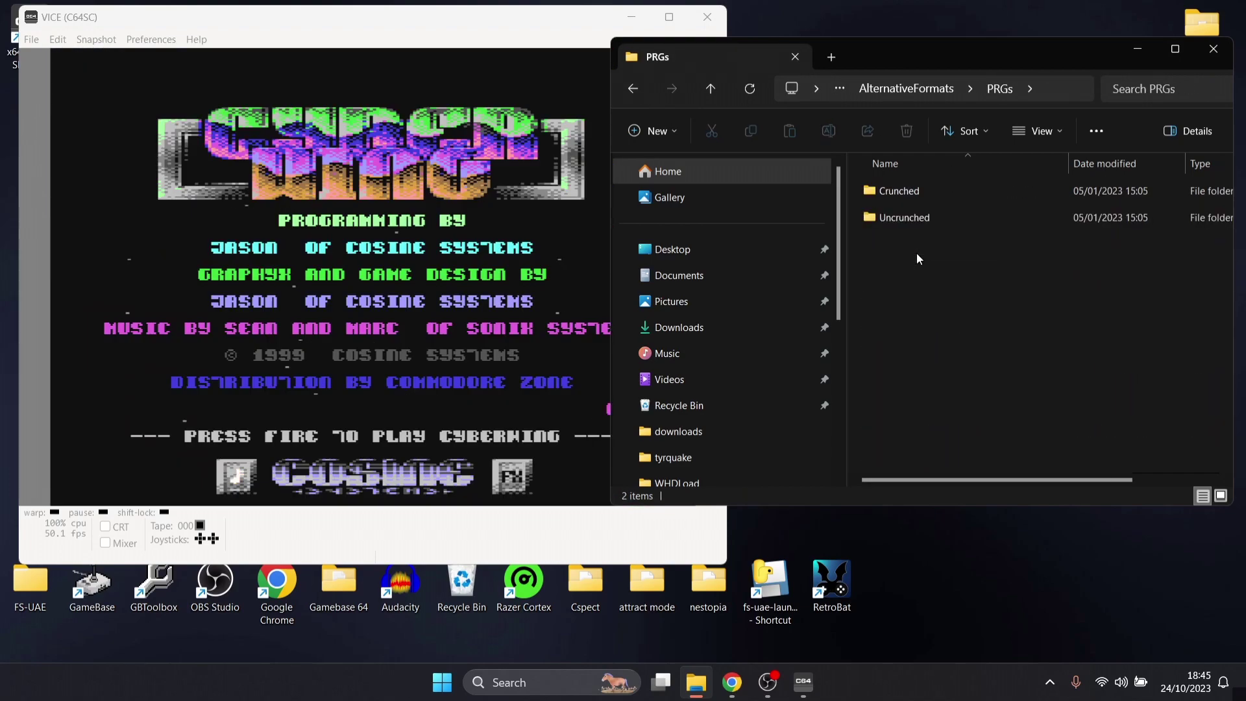
left_click(642, 91)
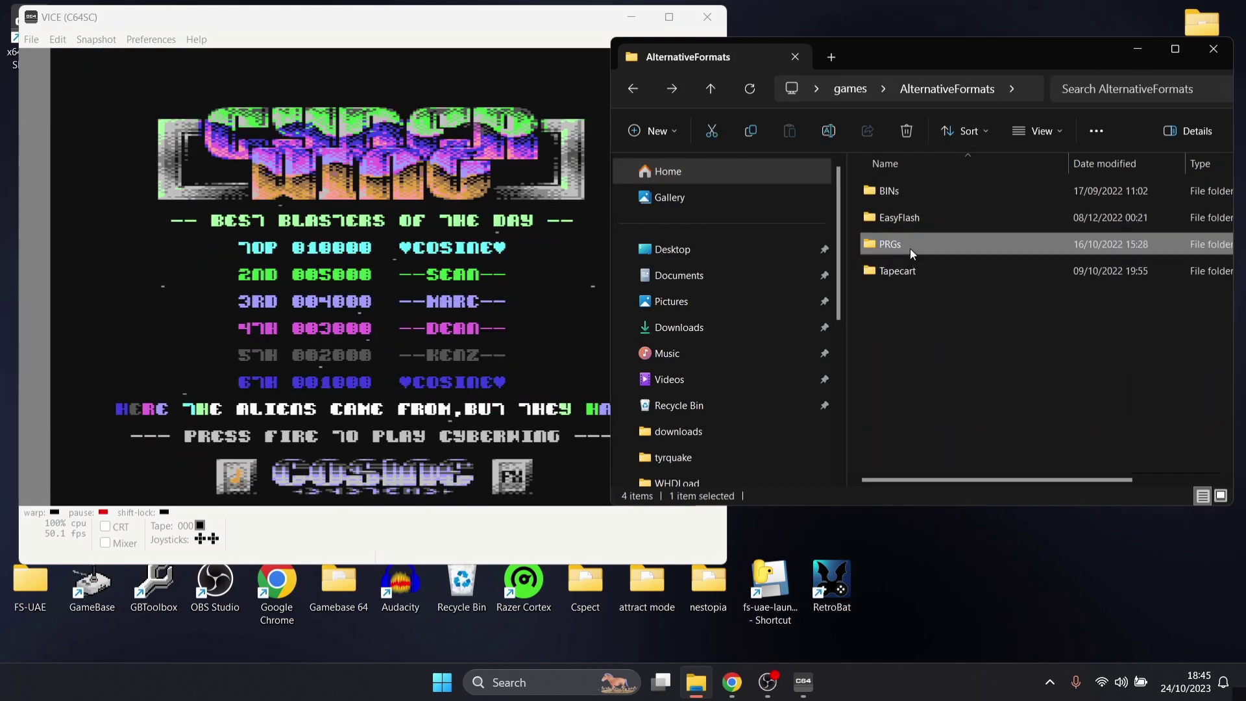
double_click(963, 243)
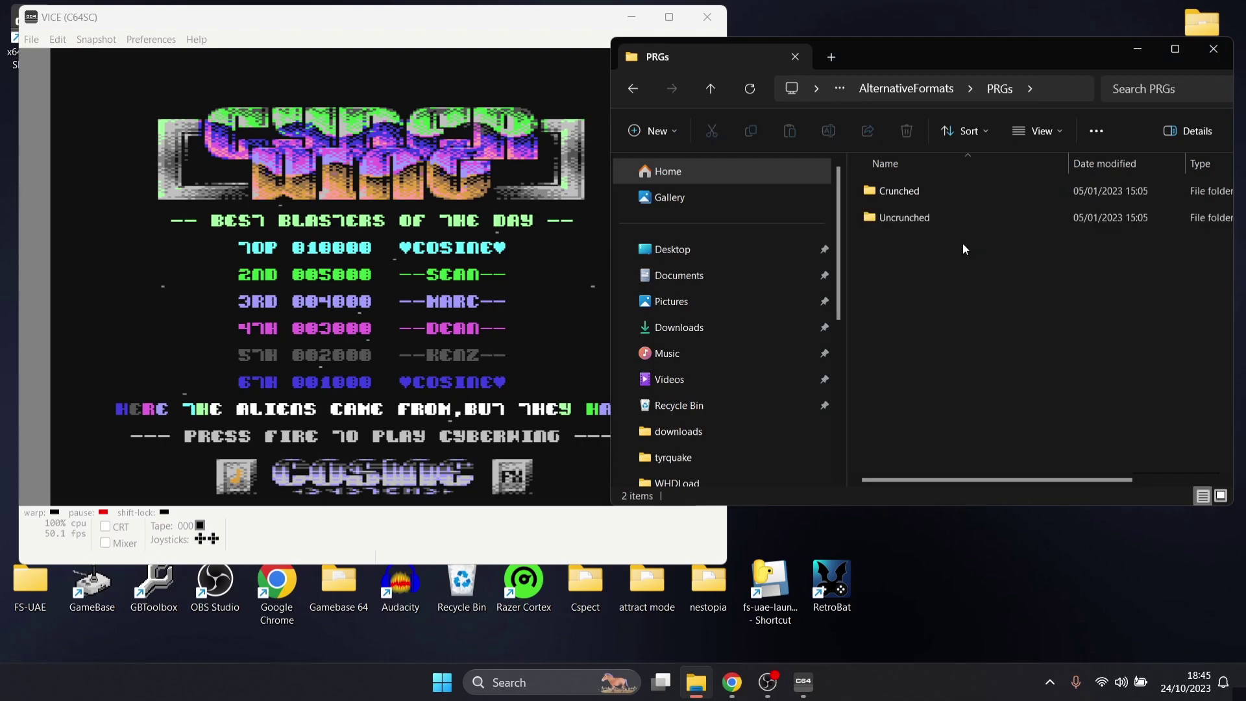
double_click(933, 188)
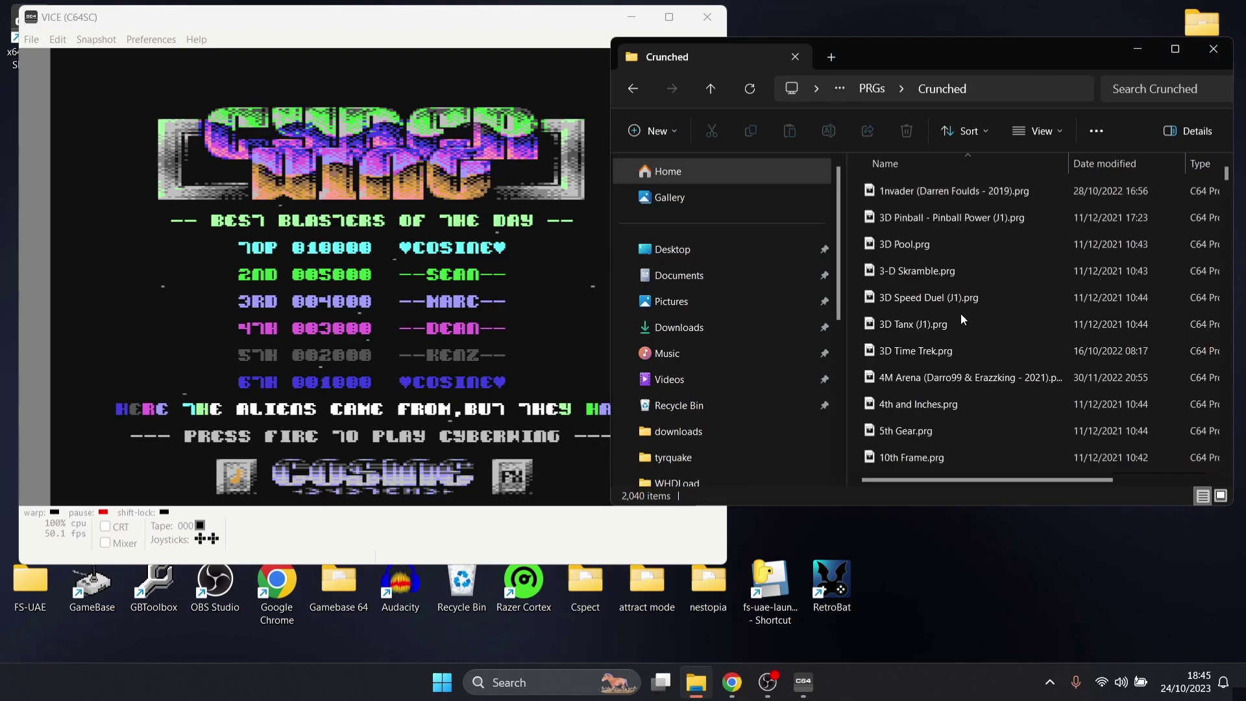
left_click(643, 91)
double_click(941, 207)
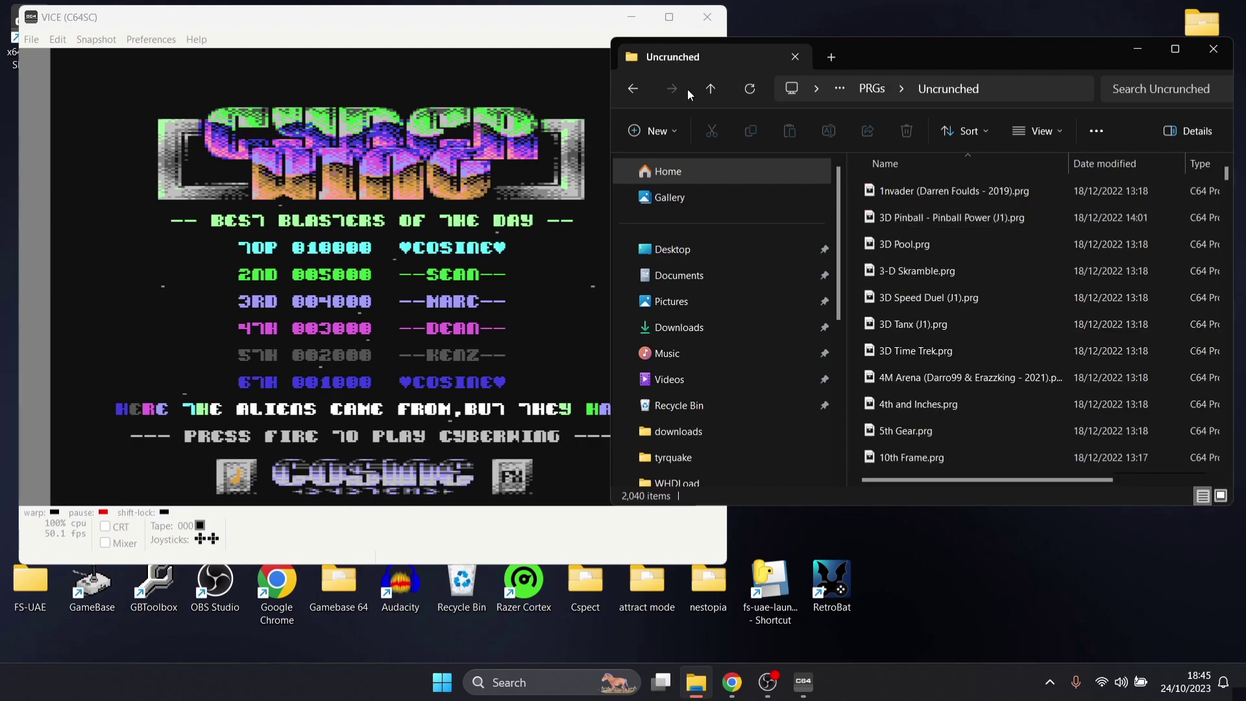
- Go up to AlternativeFormats and open the Tapecart folder of 25 .tcrt volumes
double_click(710, 89)
double_click(949, 274)
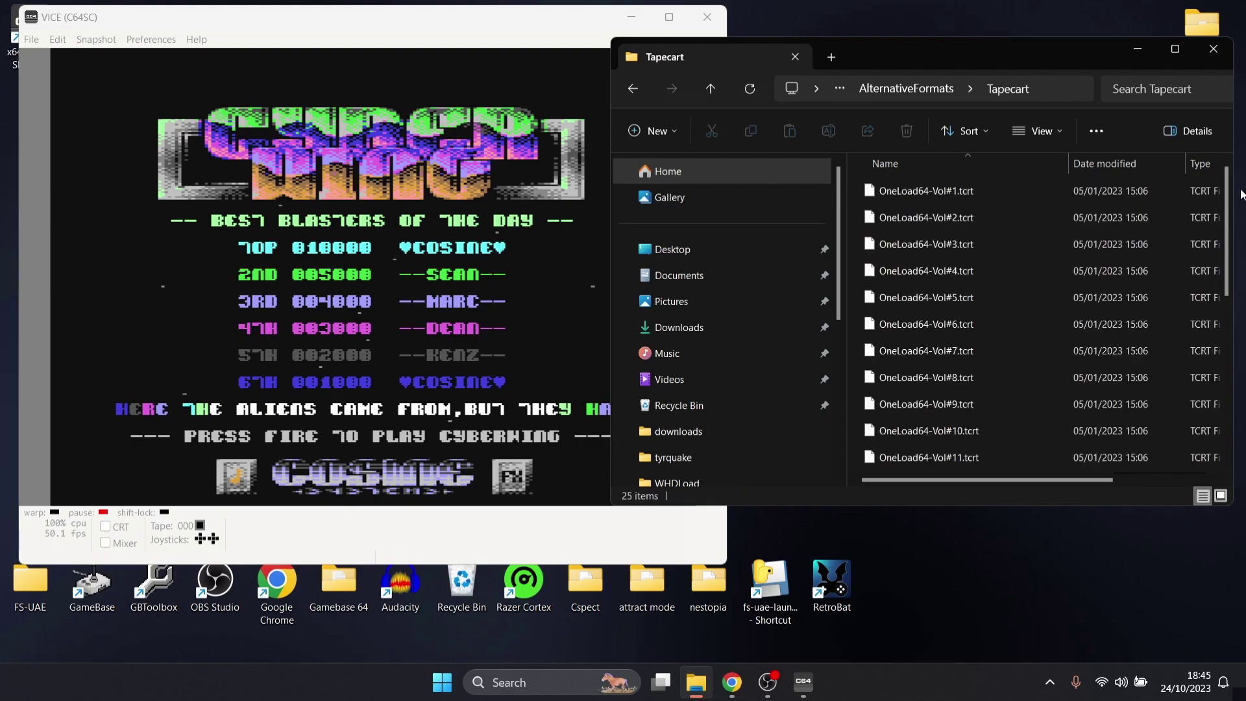
scroll(1039, 246, "down", 3)
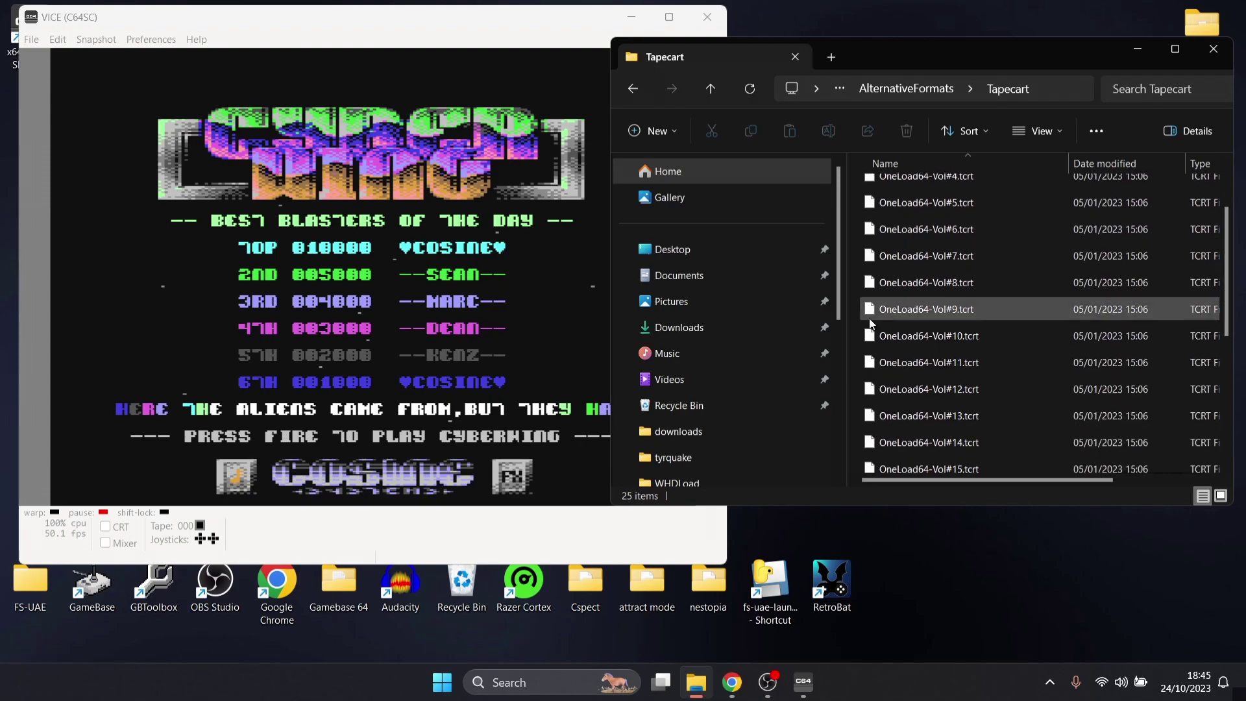
left_click(103, 516)
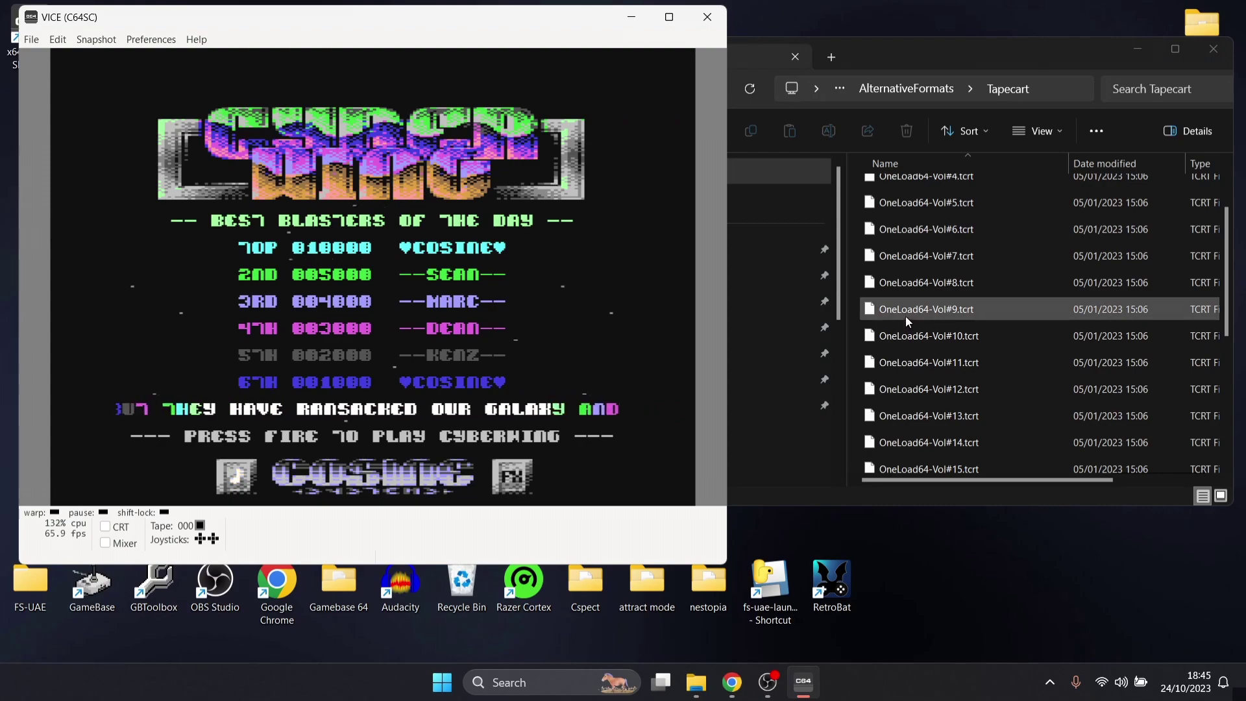
- Drop OneLoad64-Vol#9.tcrt onto VICE and type y to search the menu for Cyberwing.prg
left_click_drag(907, 318, 448, 290)
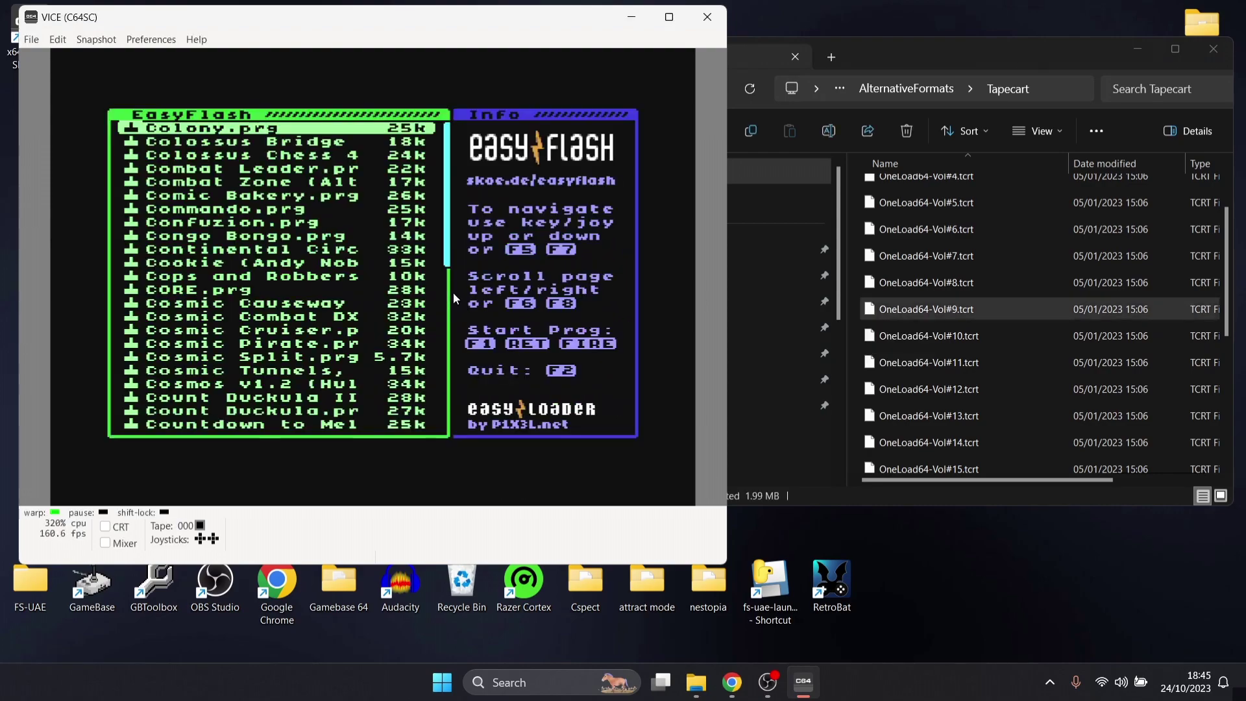
type("y*1111111")
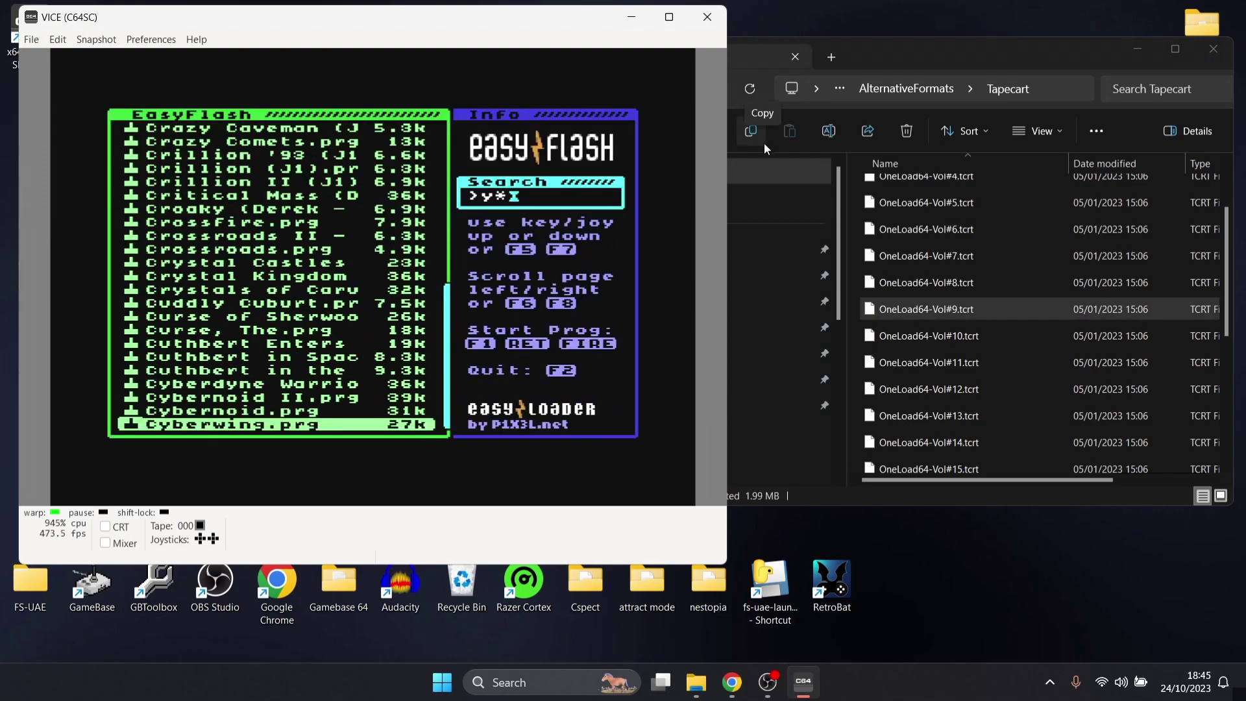